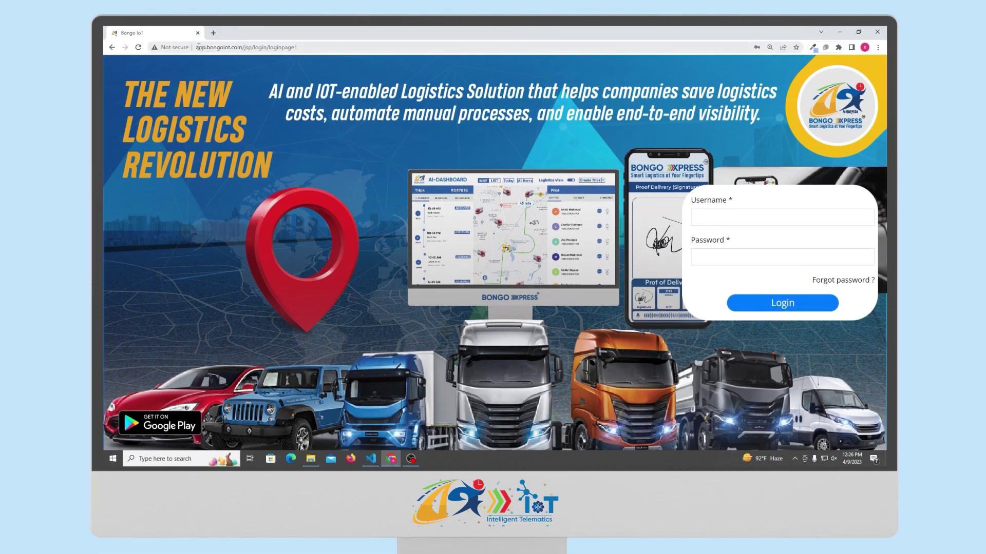
- Log in with the saved Chrome autofill account after opening and cancelling Forgot password
left_click_drag(197, 46, 243, 49)
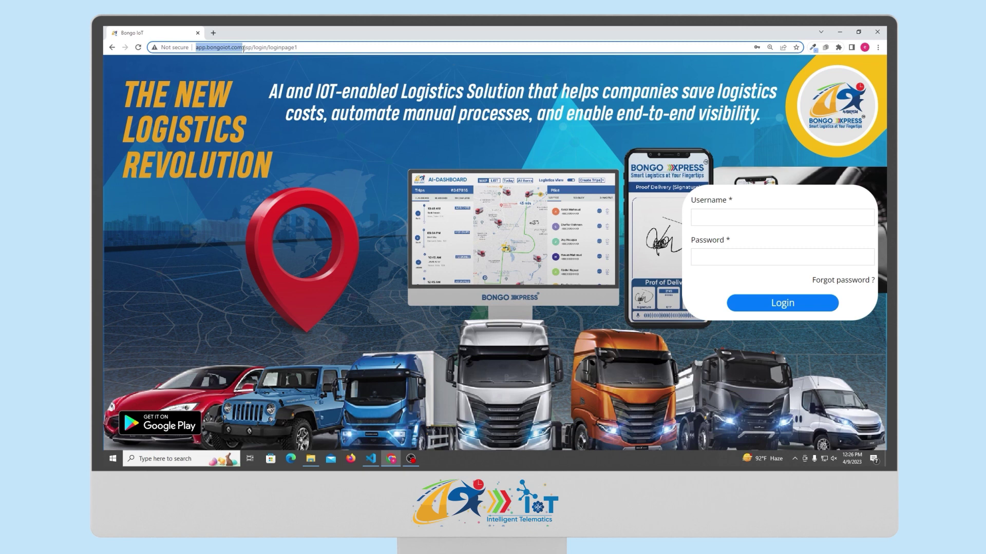
left_click(714, 217)
left_click(767, 266)
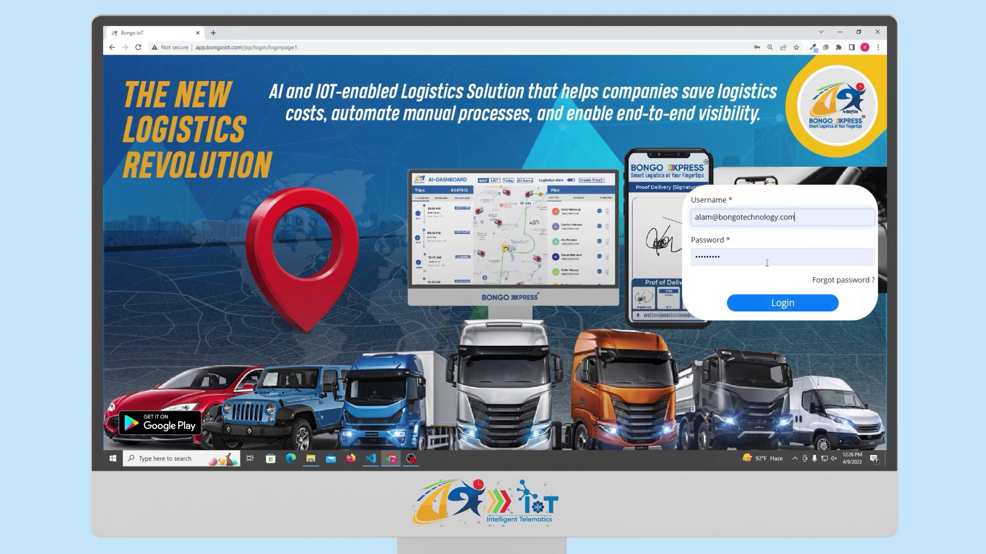
left_click(838, 281)
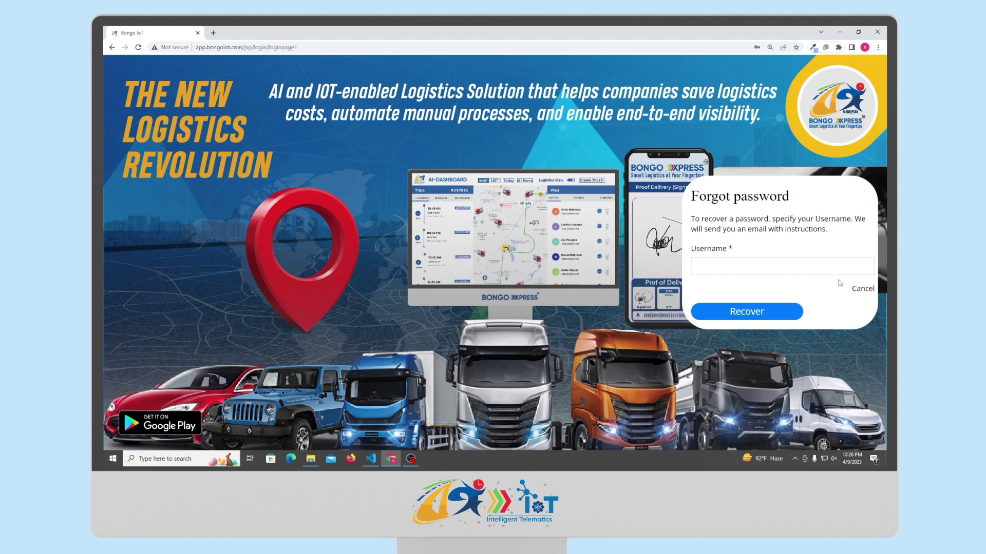
left_click(864, 289)
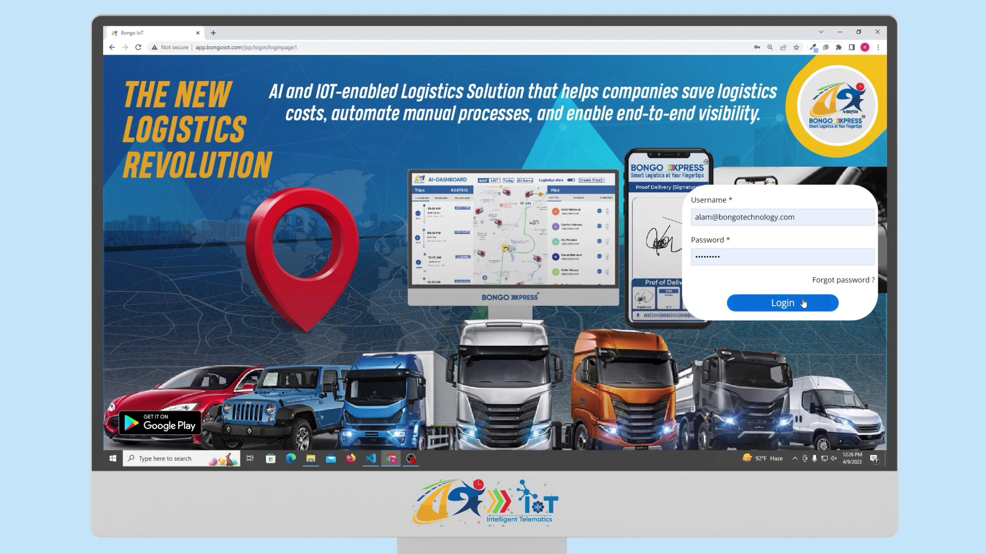
left_click(774, 305)
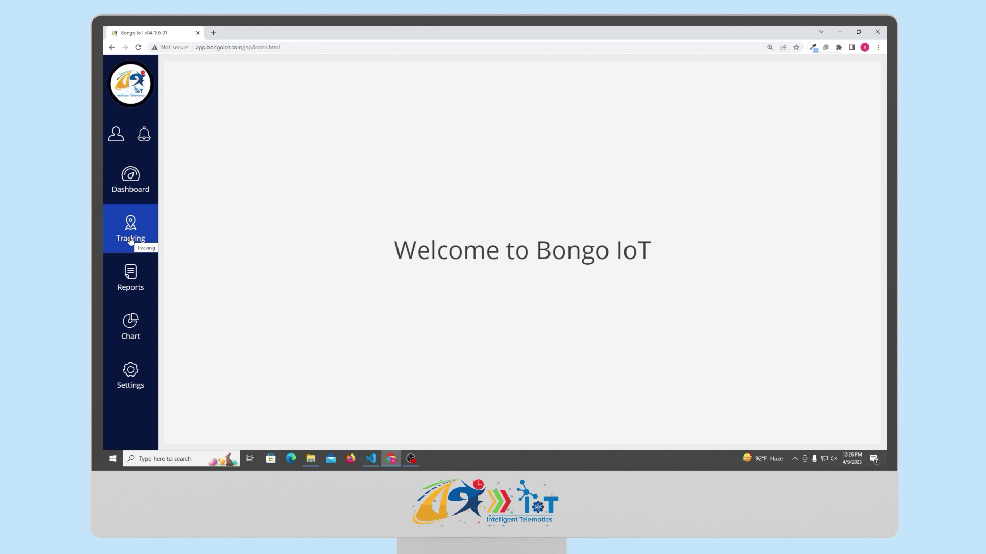
mouse_move(133, 279)
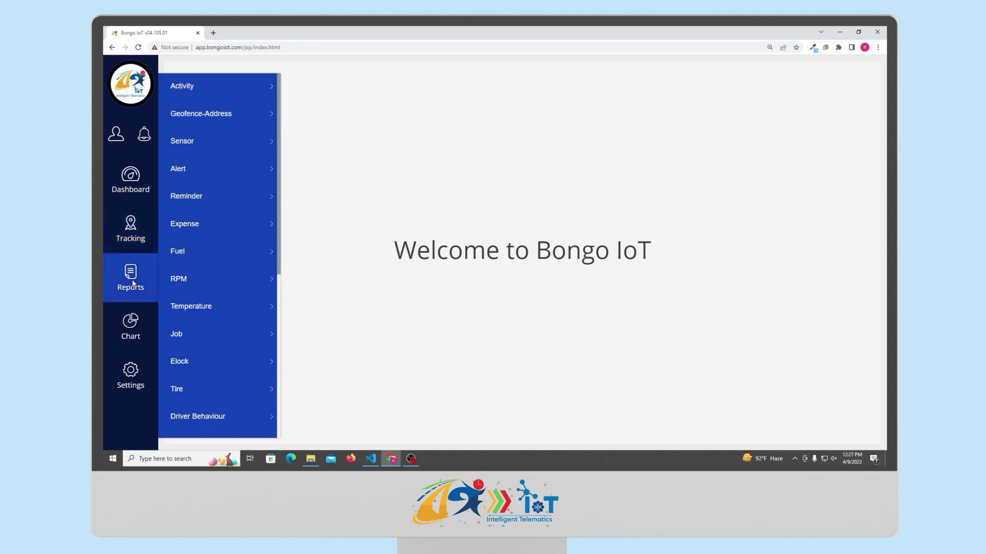
mouse_move(127, 320)
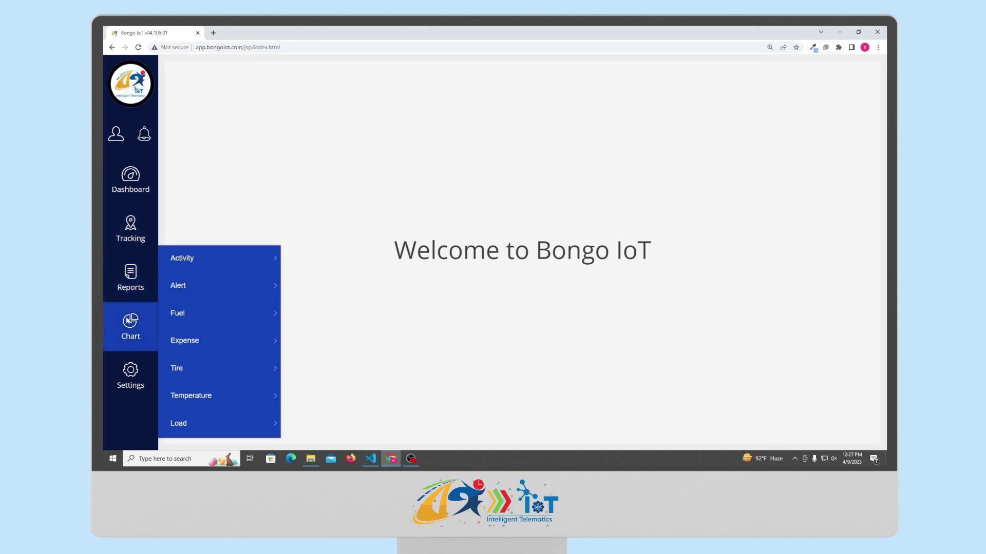
mouse_move(132, 377)
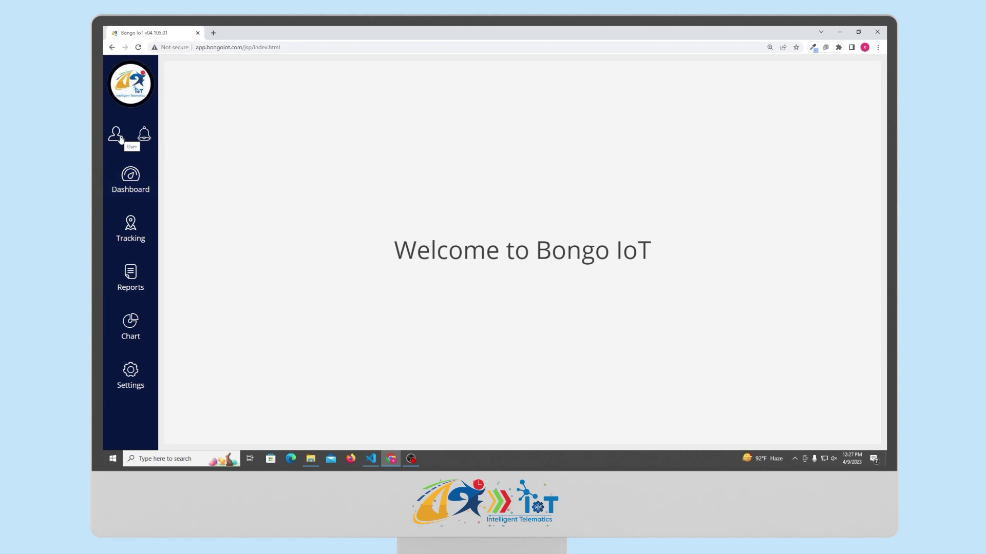
- Open the Change Password form from the user menu and close it unchanged
left_click(117, 136)
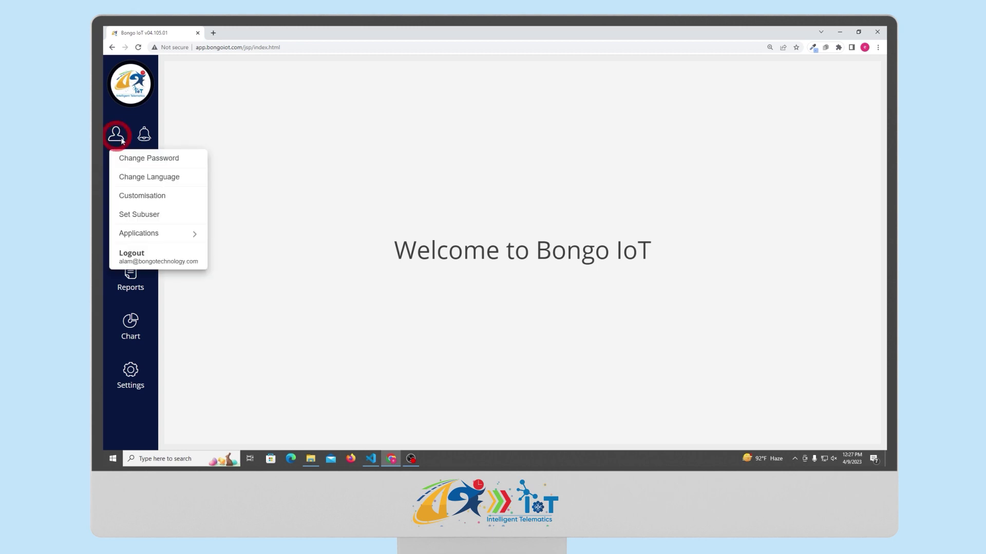
left_click(150, 159)
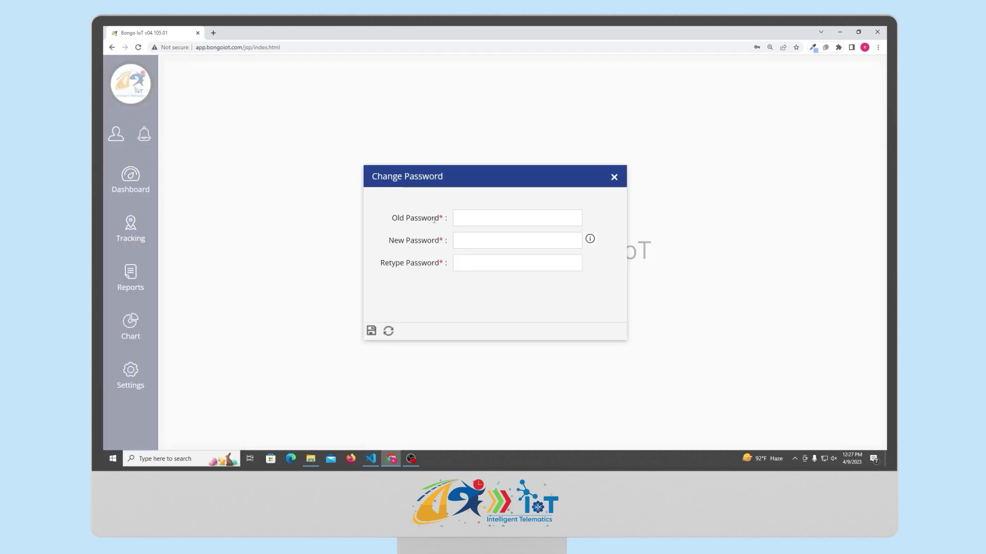
left_click(614, 176)
- Browse the Change Language list and close it, keeping English, then reopen the user menu
left_click(117, 139)
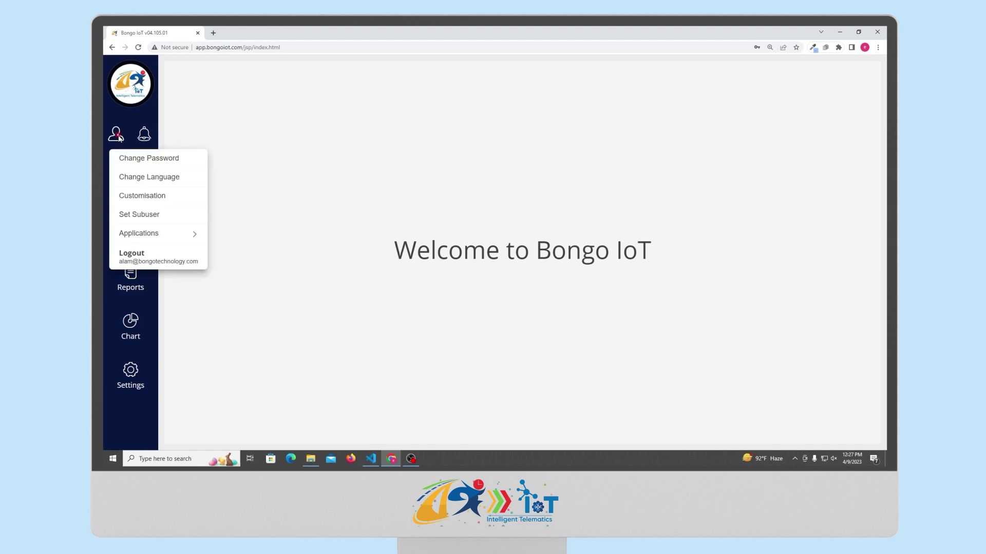
left_click(167, 184)
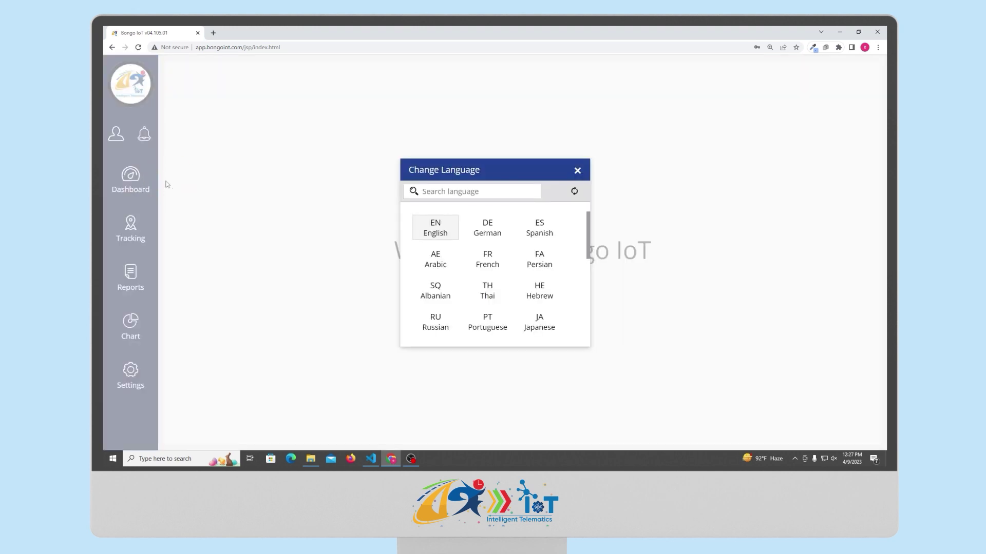
scroll(478, 296, "down", 1)
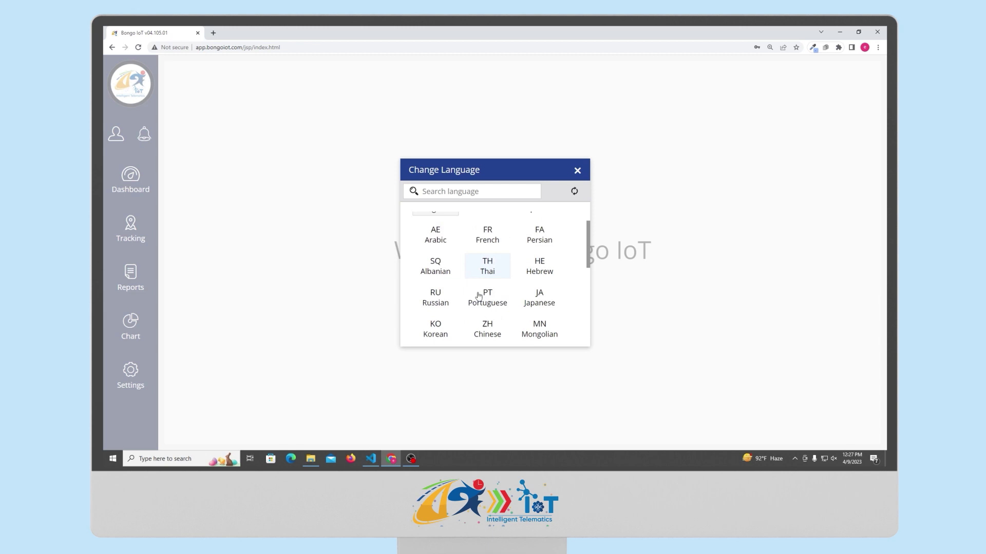
scroll(478, 296, "down", 5)
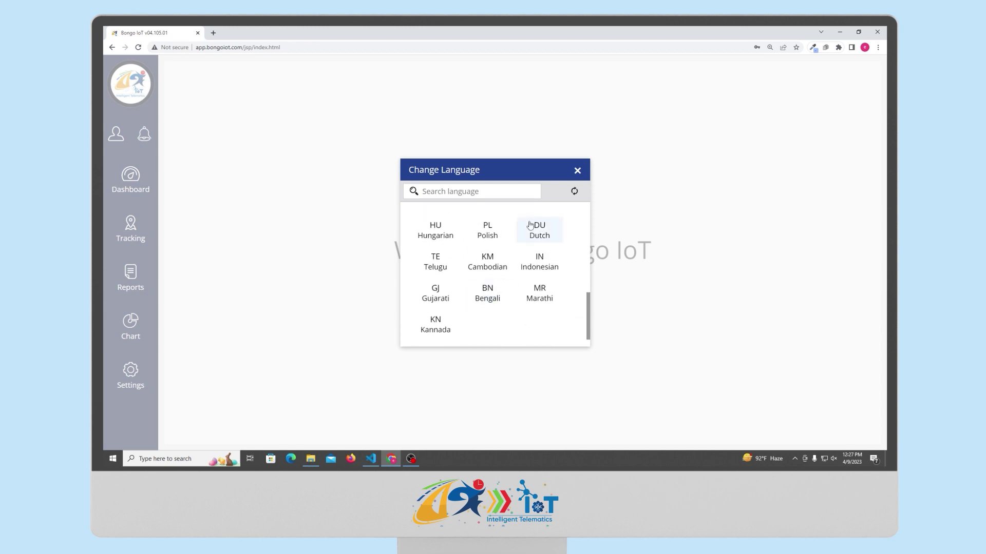
left_click(577, 171)
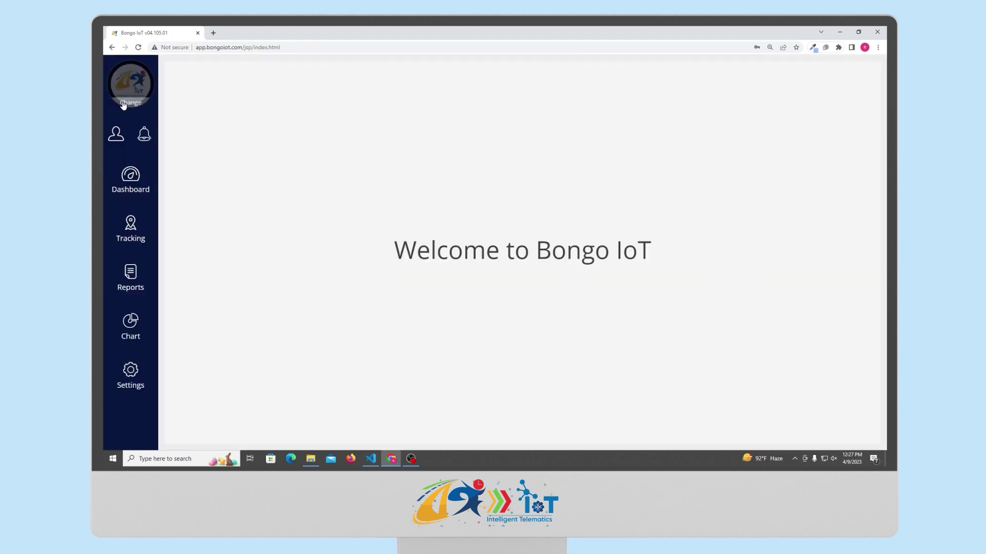
left_click(113, 132)
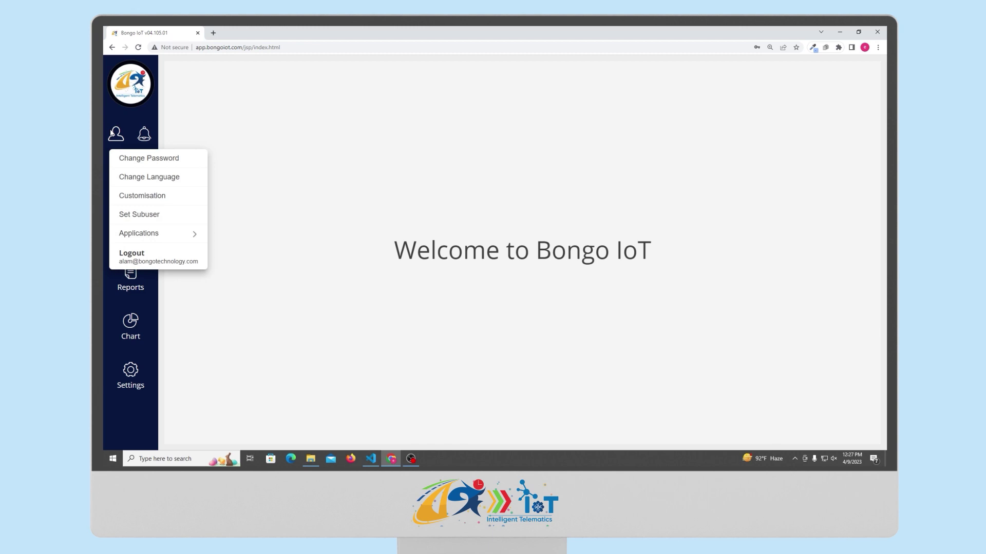
- Open Customisation and preview the Login Page options before going back
left_click(136, 201)
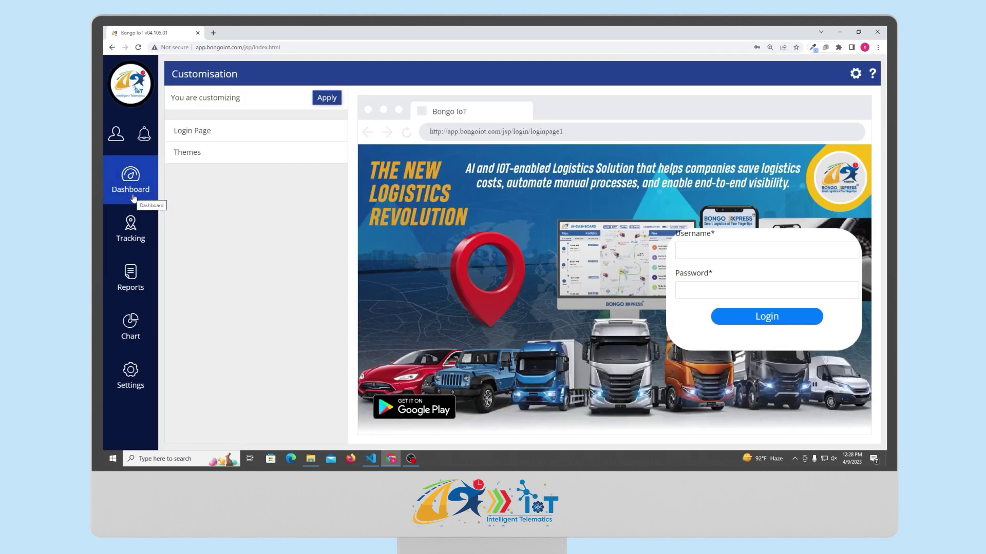
left_click(215, 132)
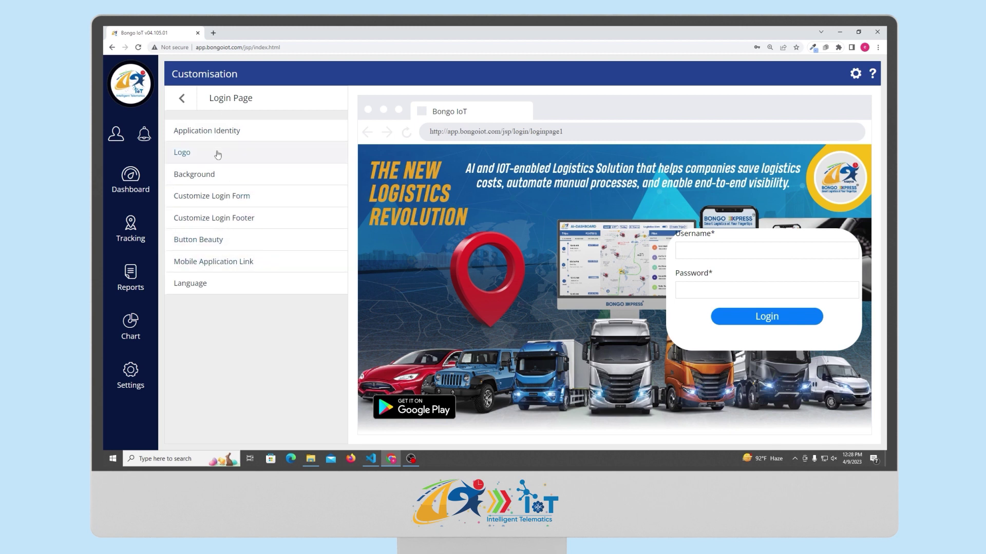
left_click(182, 97)
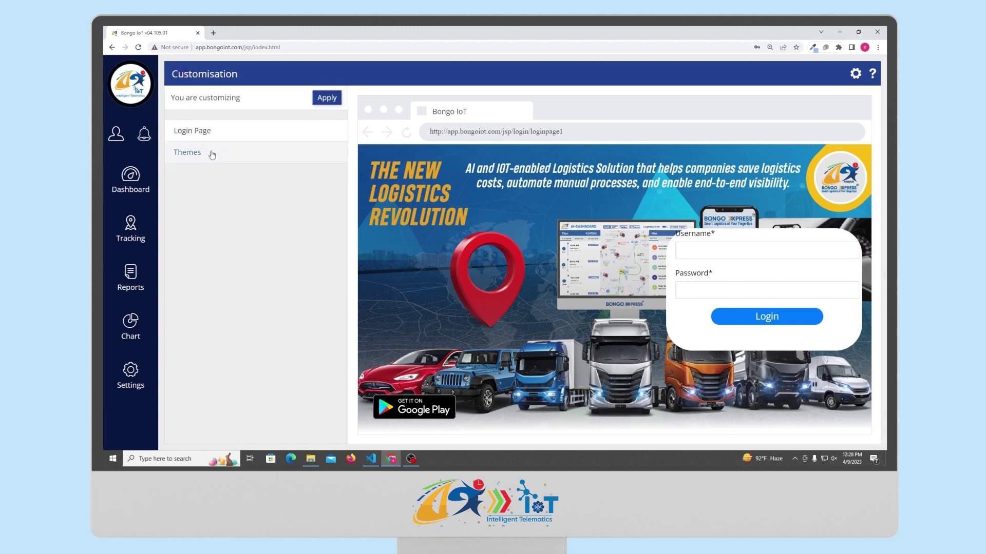
- Try the Custom theme: toggle the menu texture on and off, inspect the colour pickers, and back out
left_click(212, 154)
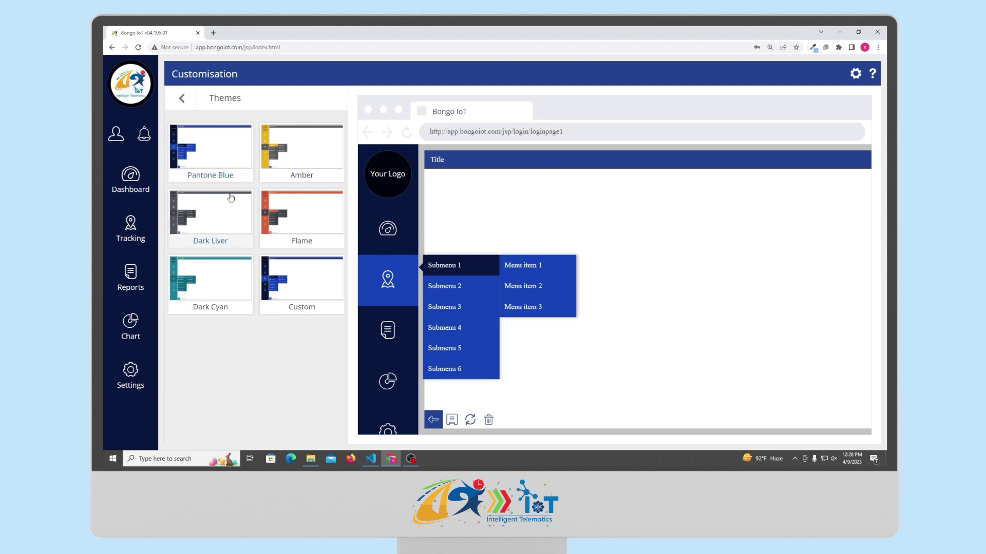
left_click(310, 310)
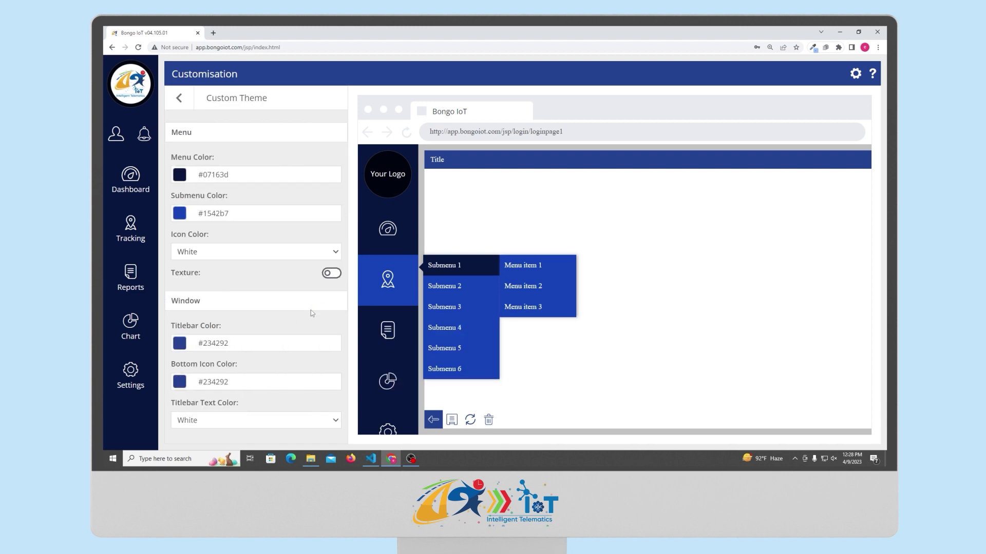
left_click(330, 274)
left_click(178, 213)
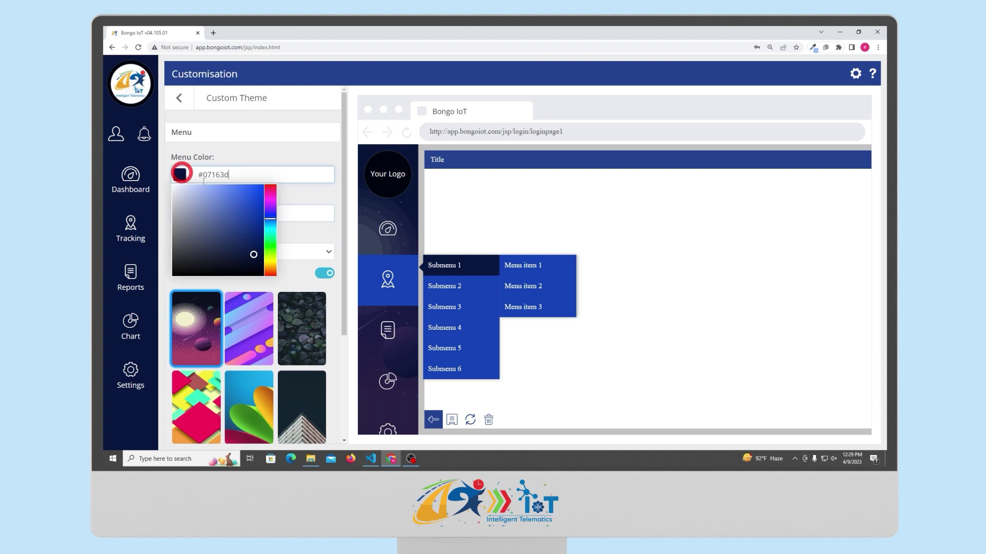
scroll(249, 355, "down", 3)
left_click(248, 356)
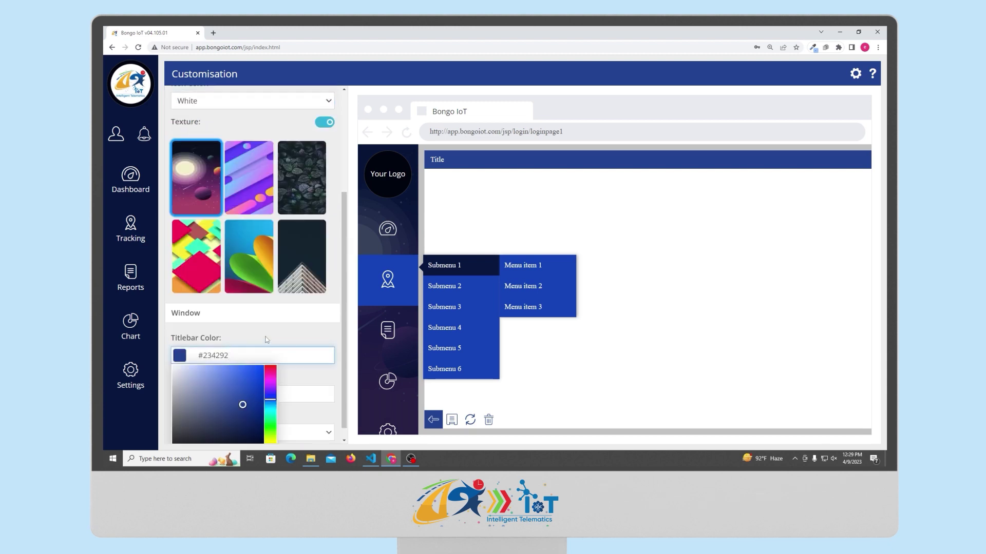
left_click(251, 311)
left_click(329, 122)
left_click(180, 98)
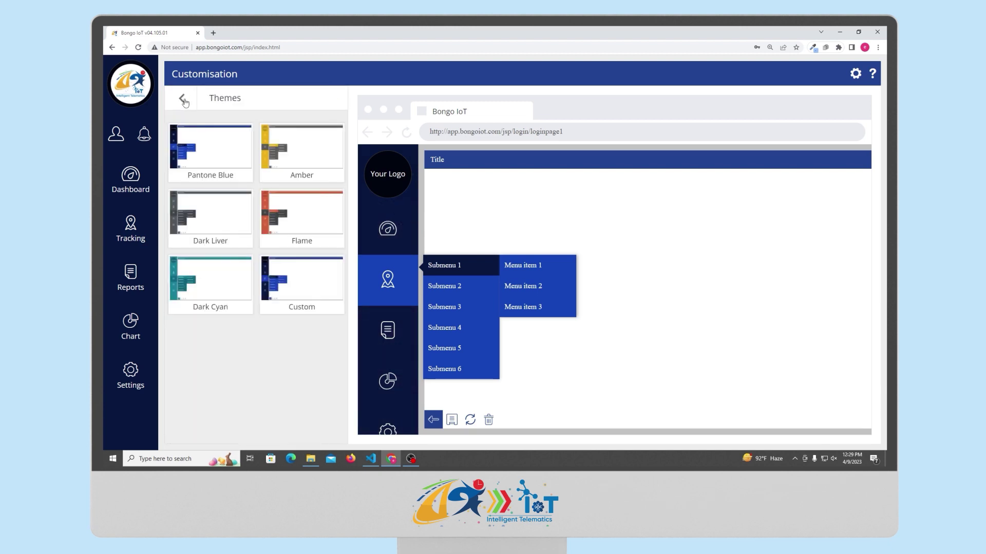
left_click(180, 99)
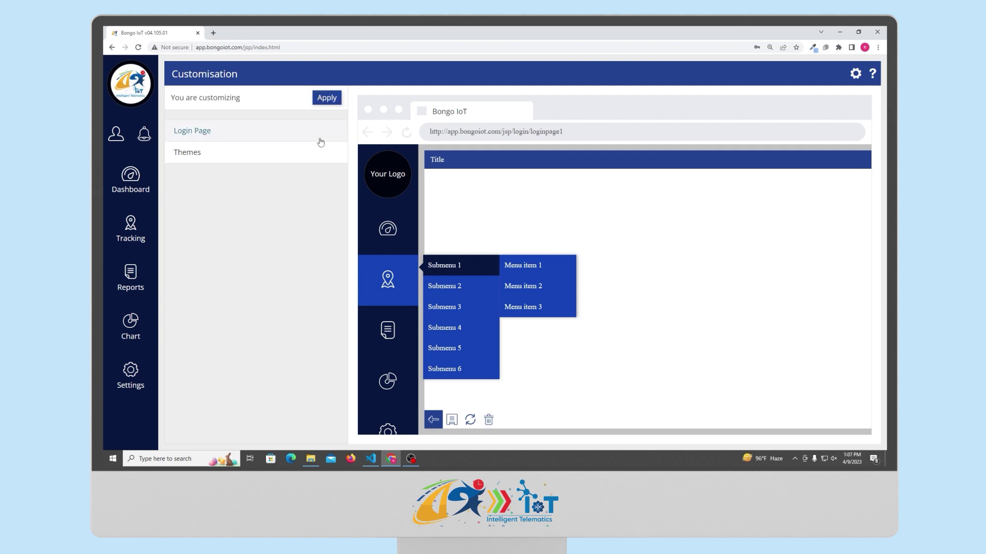
- Show the Applications submenu listing Smart Waste Management, TrackForce and Bongo IoT
left_click(118, 139)
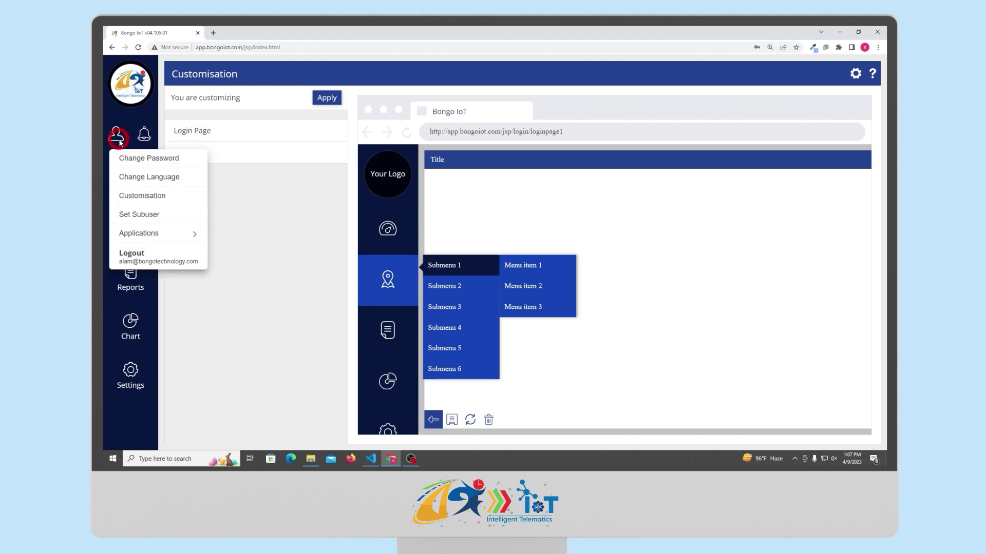
mouse_move(146, 234)
mouse_move(198, 234)
- Open the Dashboard and scroll through its charts
left_click(204, 256)
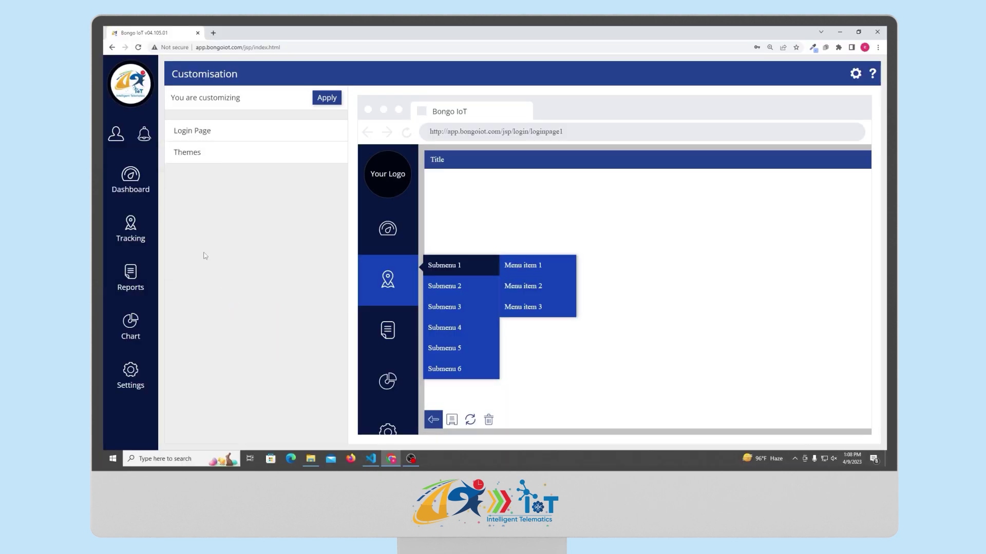
left_click(142, 193)
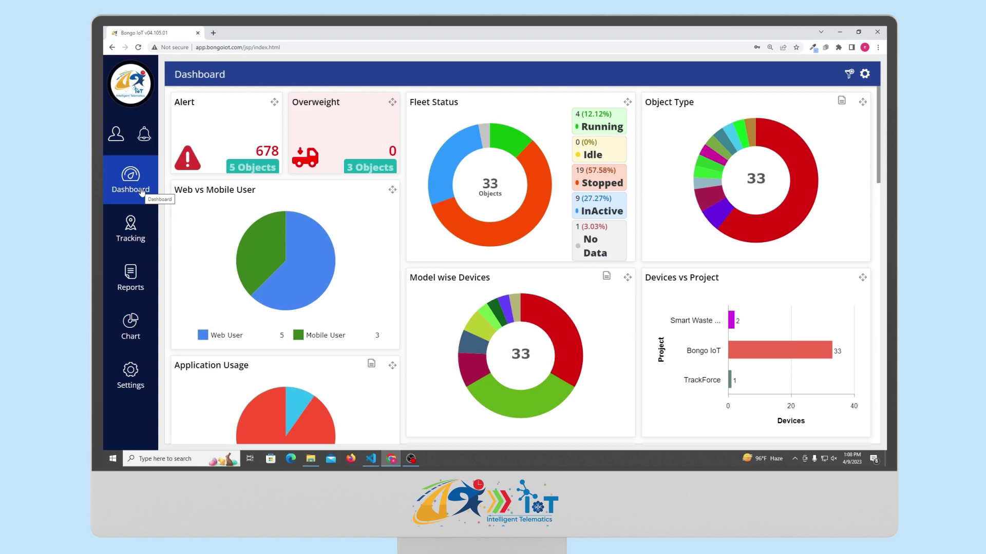
scroll(315, 262, "down", 1)
scroll(314, 259, "down", 3)
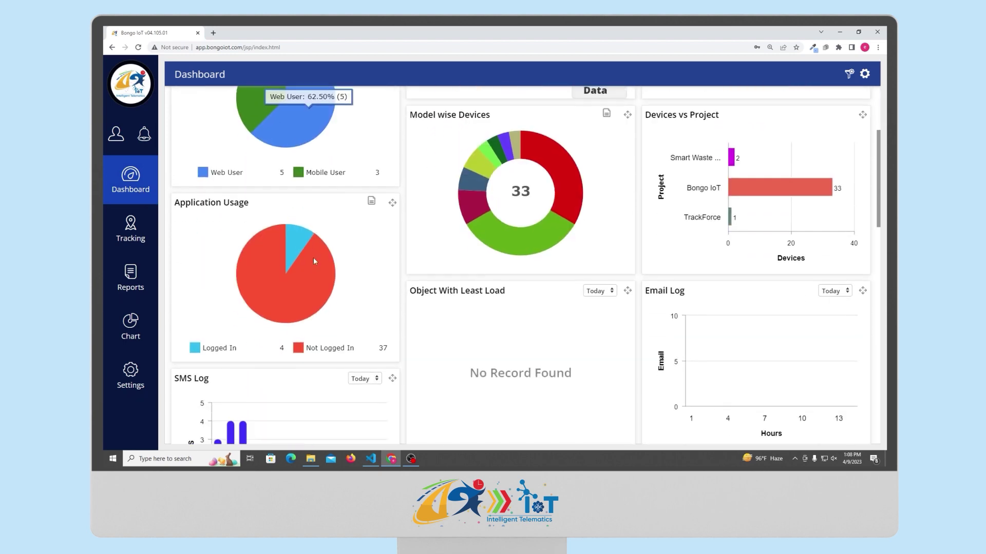
scroll(315, 263, "down", 3)
scroll(319, 267, "down", 12)
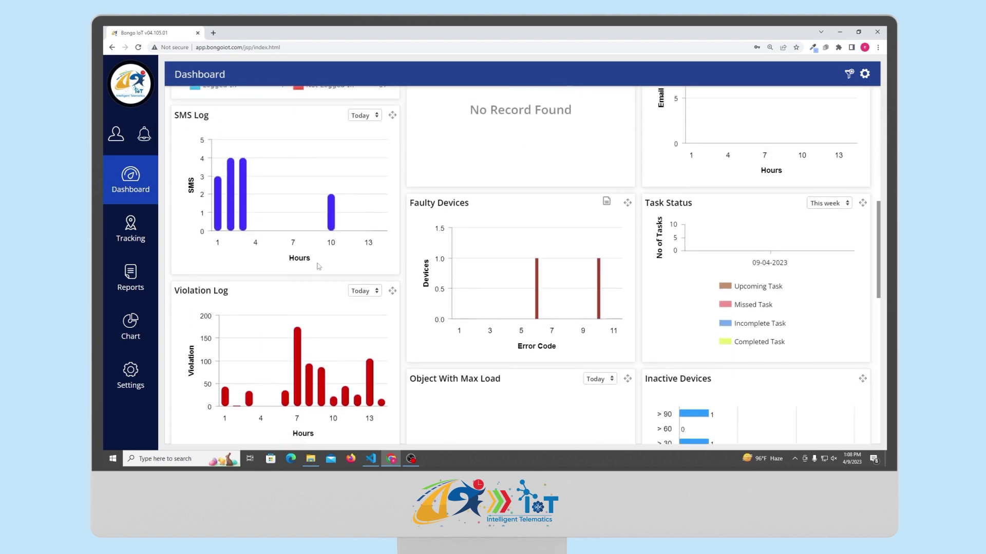
scroll(366, 310, "down", 3)
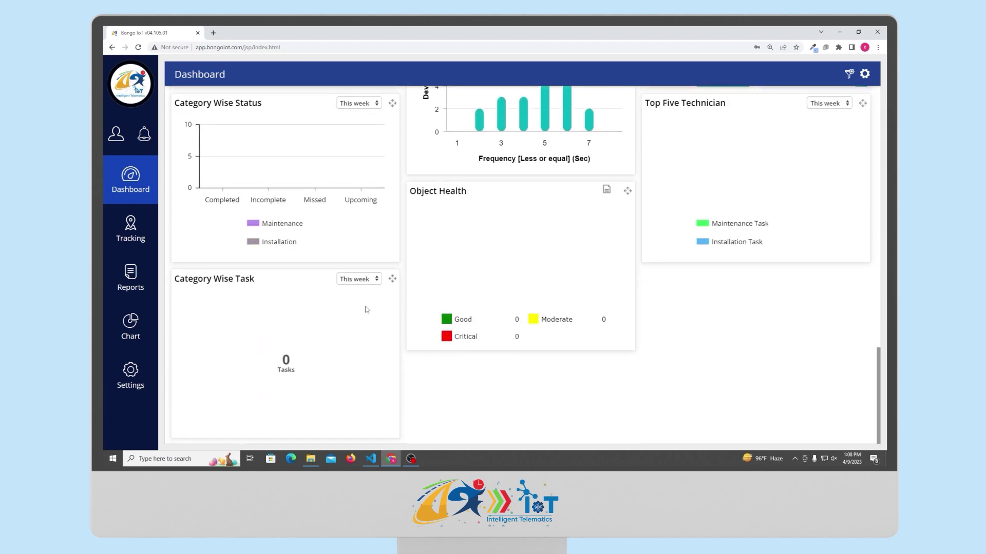
scroll(366, 310, "up", 6)
scroll(402, 333, "up", 5)
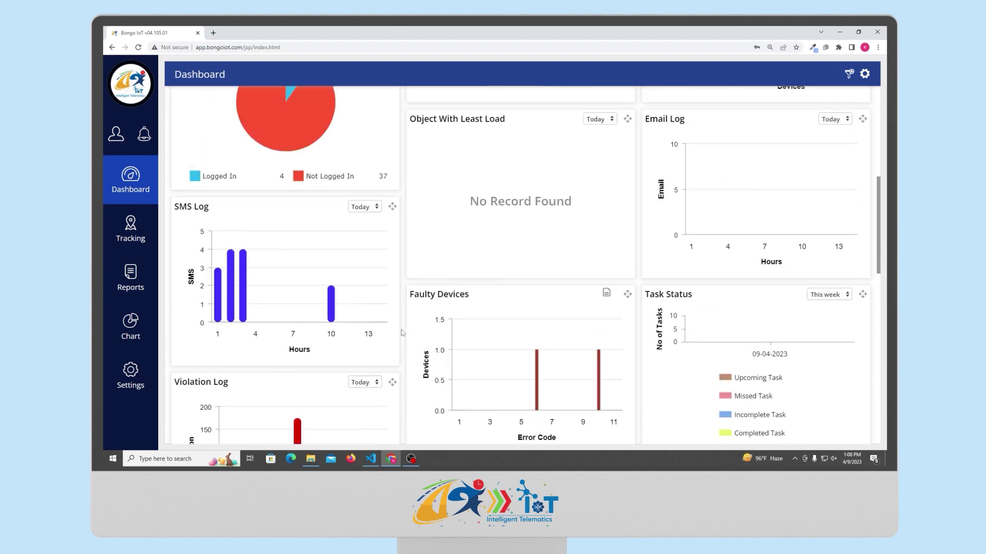
scroll(402, 333, "up", 6)
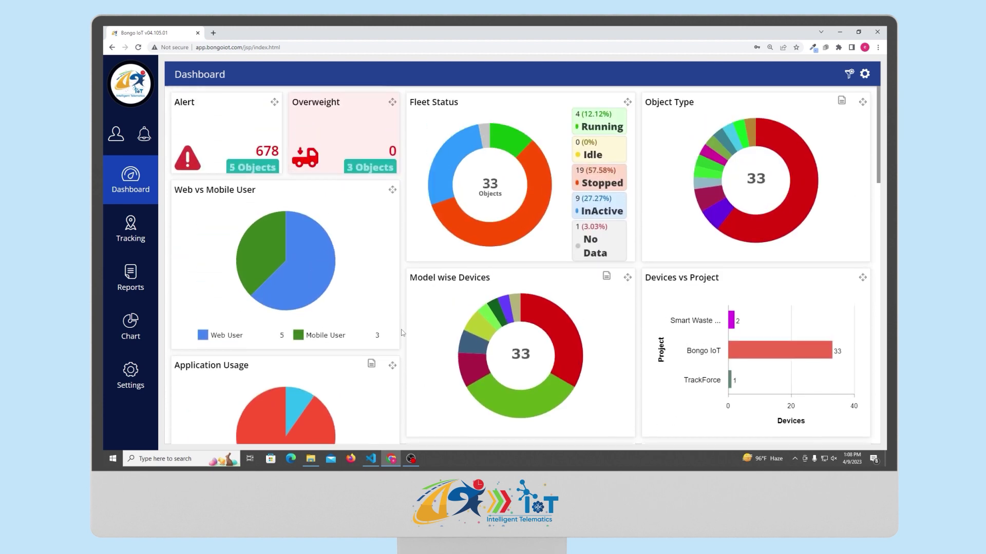
scroll(502, 331, "down", 7)
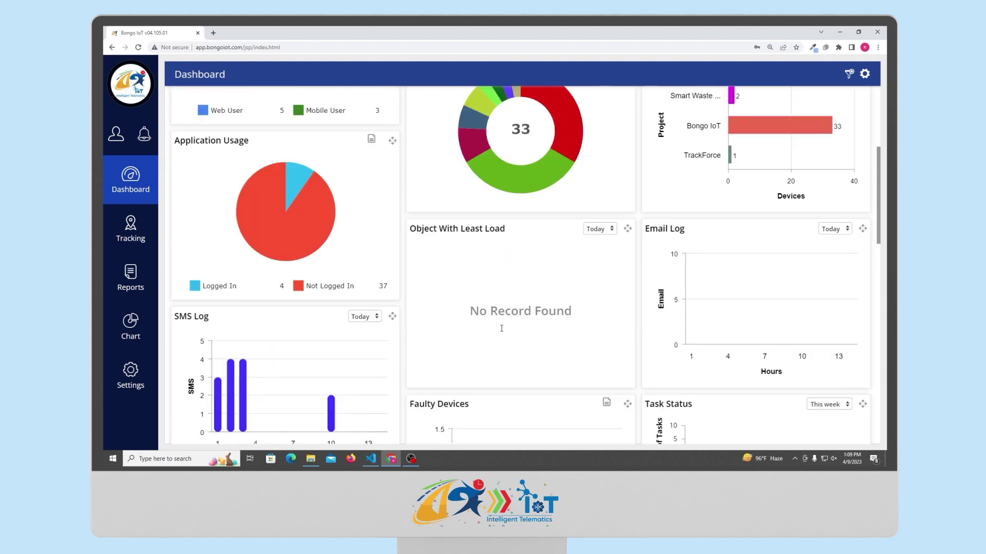
scroll(501, 331, "down", 5)
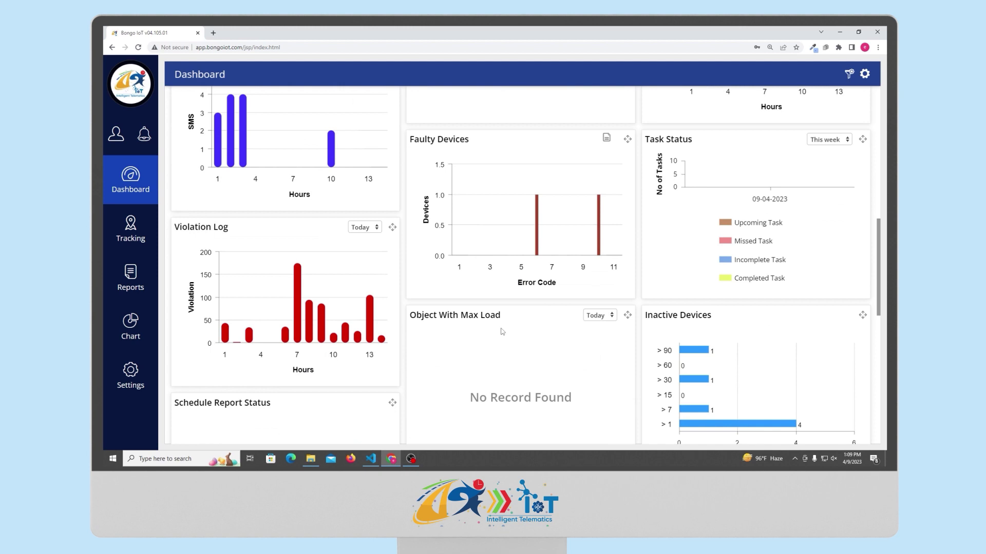
scroll(502, 331, "down", 3)
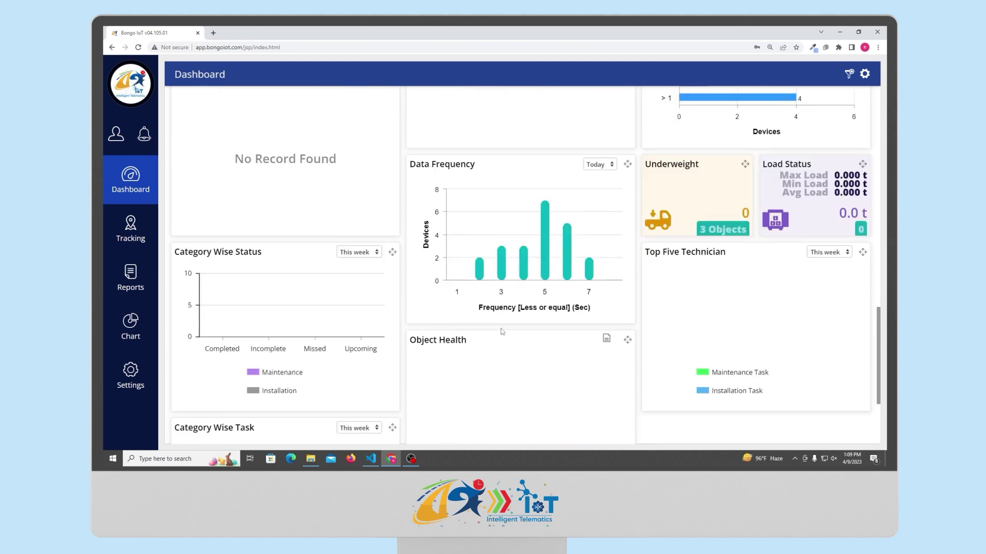
scroll(502, 331, "down", 3)
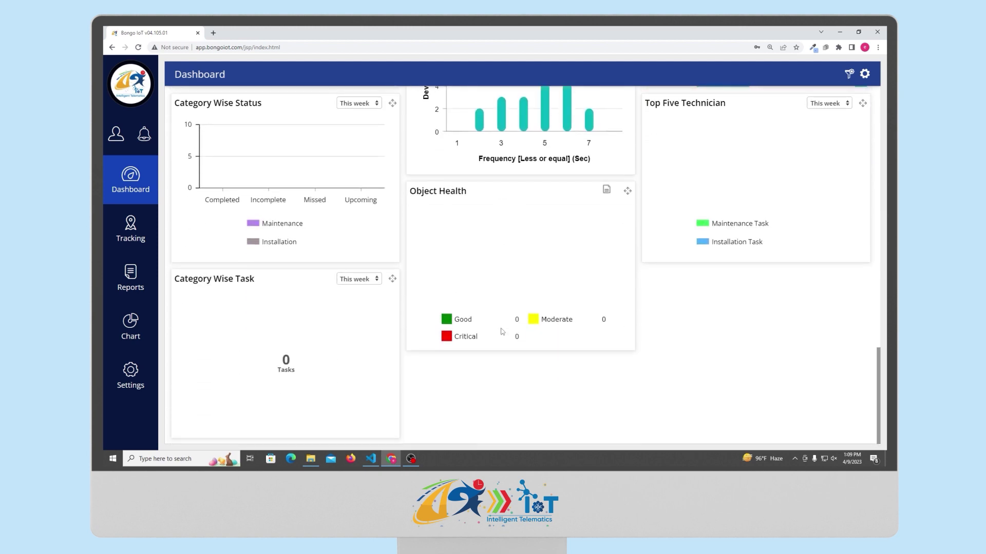
scroll(502, 332, "up", 20)
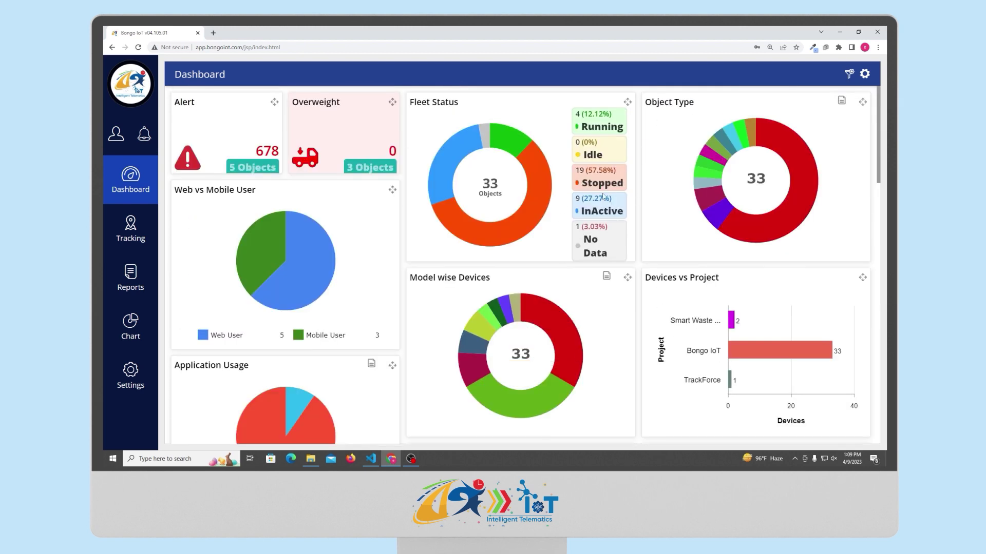
- View and close the Object Type, Model wise Devices and Application Usage tables
mouse_move(724, 194)
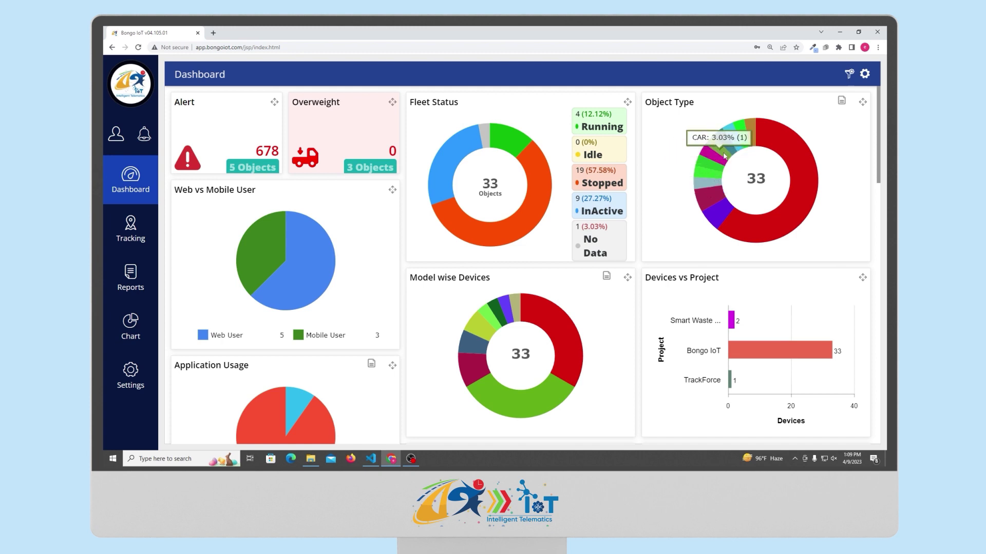
left_click(841, 100)
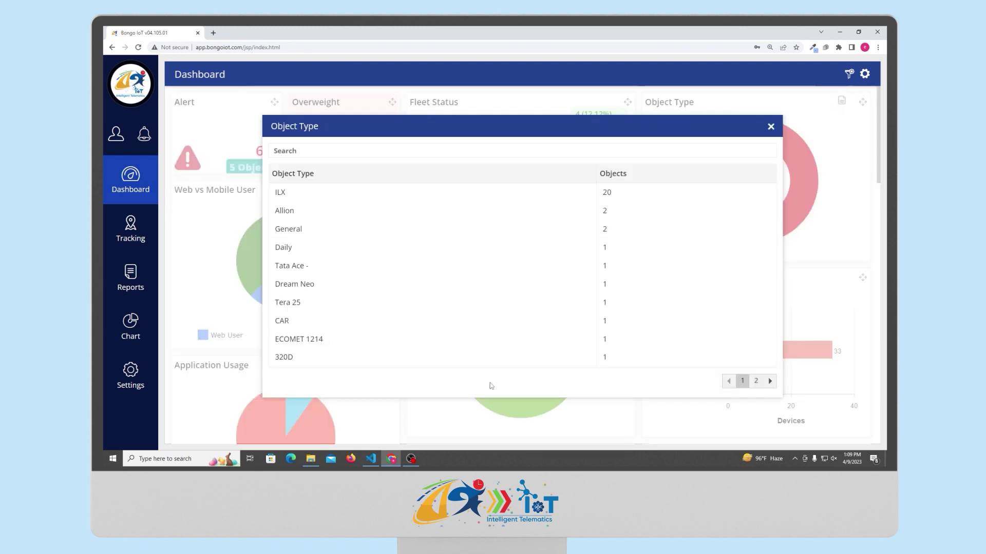
left_click(770, 126)
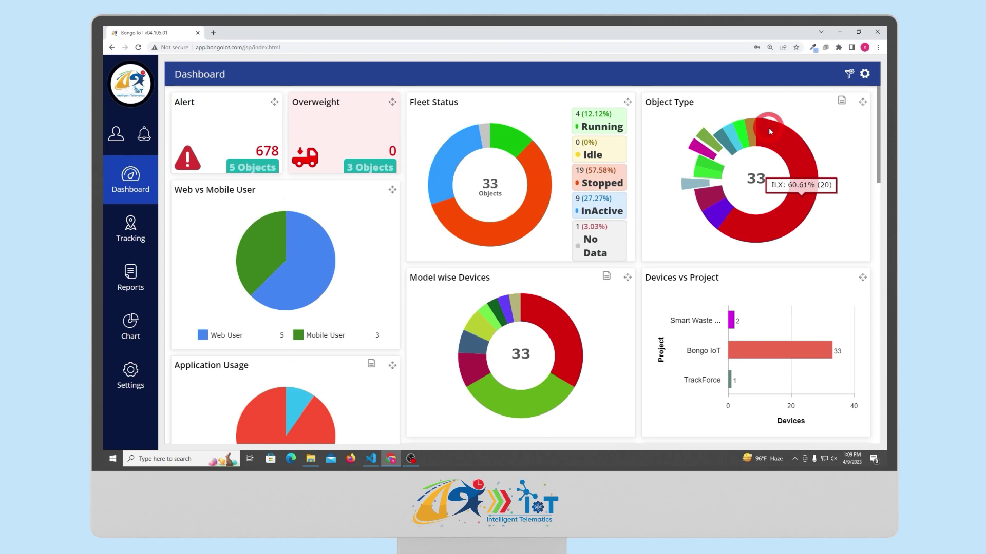
mouse_move(121, 240)
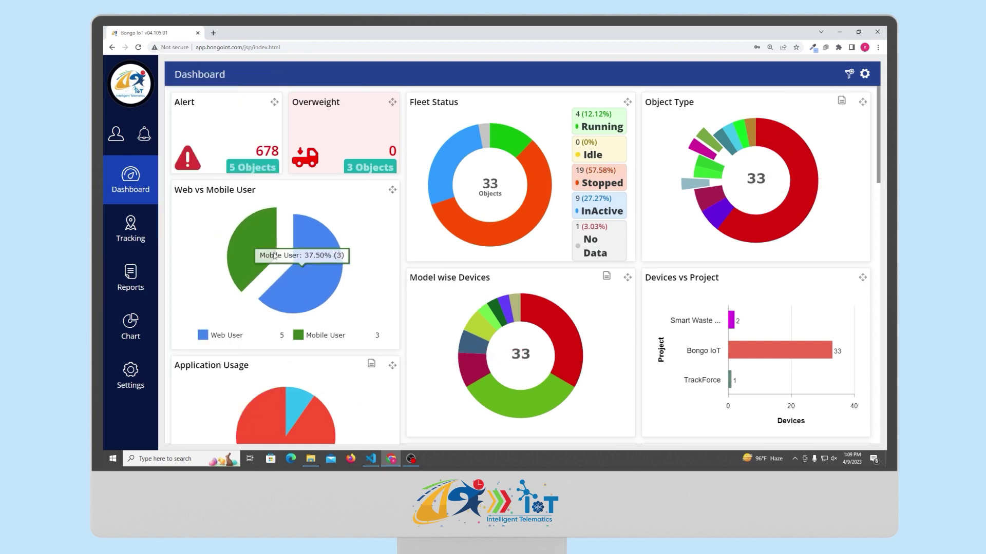
scroll(286, 248, "down", 1)
left_click(627, 239)
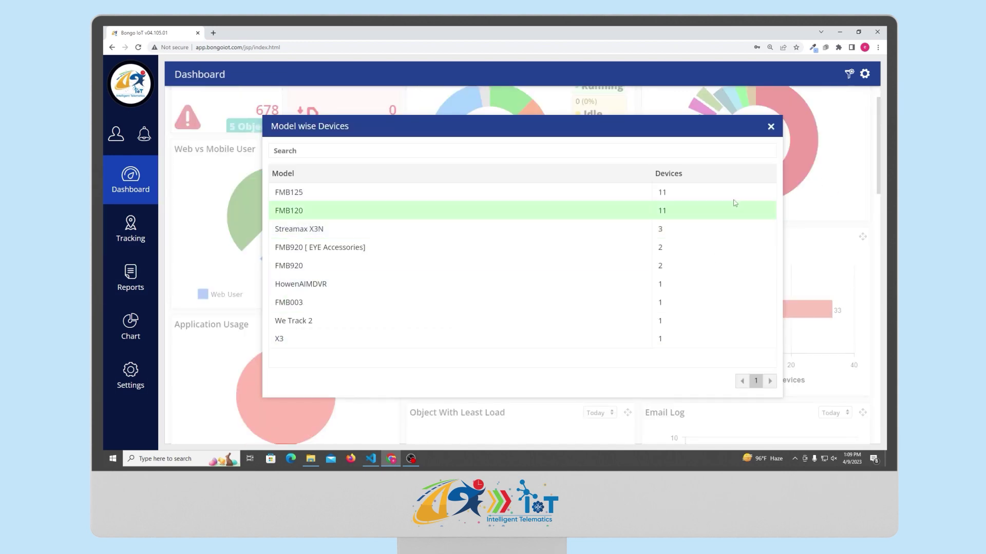
left_click(771, 126)
scroll(369, 213, "down", 3)
left_click(370, 201)
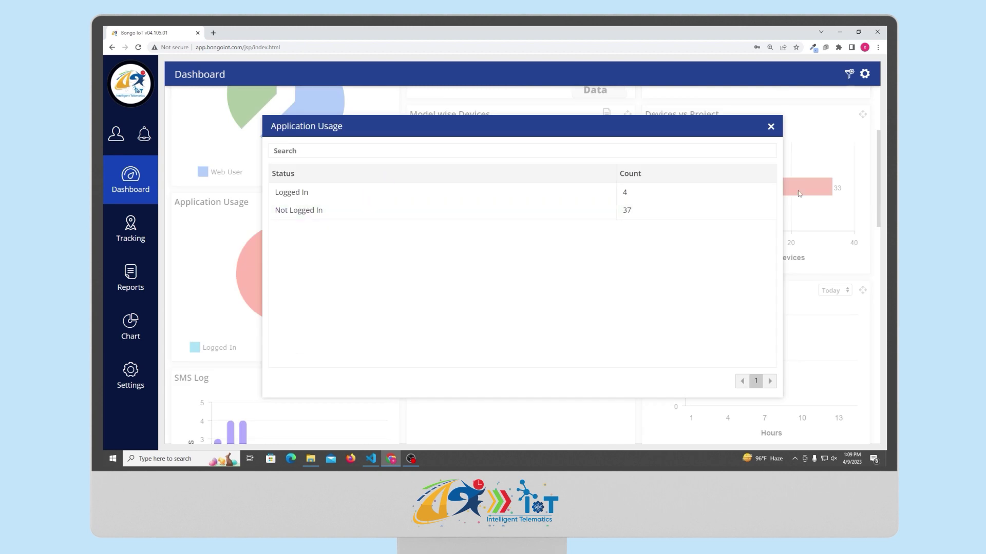
left_click(770, 127)
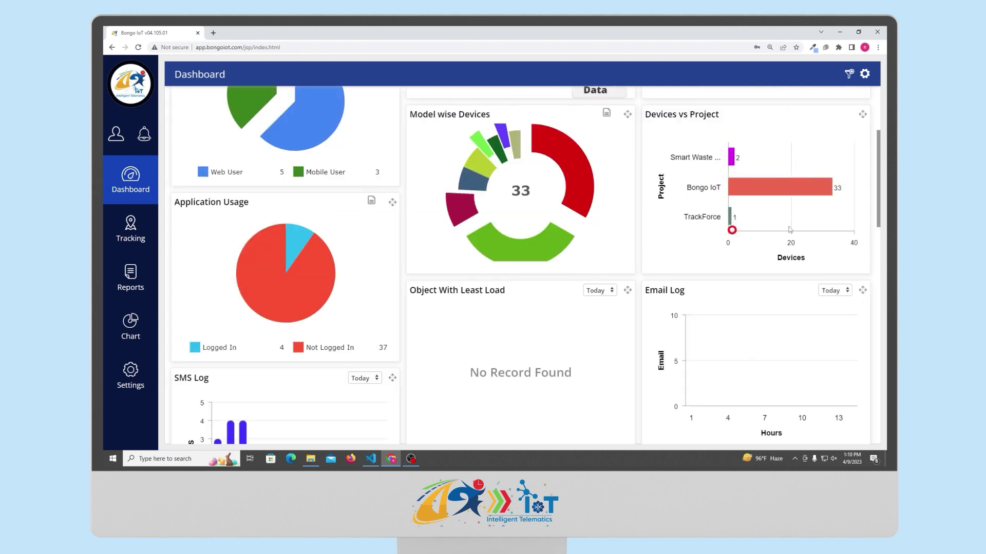
- Check the Bongo IoT device count, the Object Health table and a faulty bar's error code
mouse_move(752, 190)
left_click(807, 226)
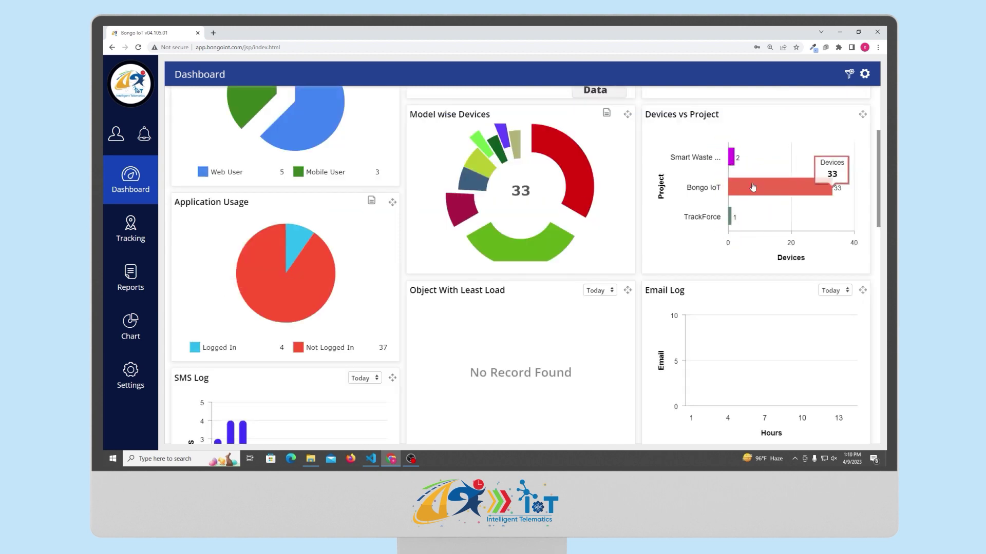
scroll(615, 306, "down", 15)
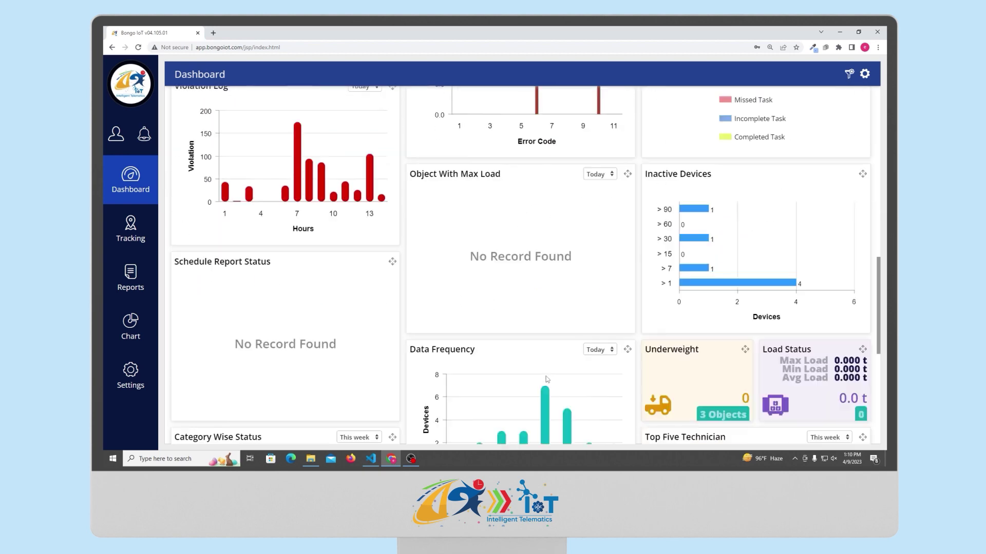
left_click(432, 267)
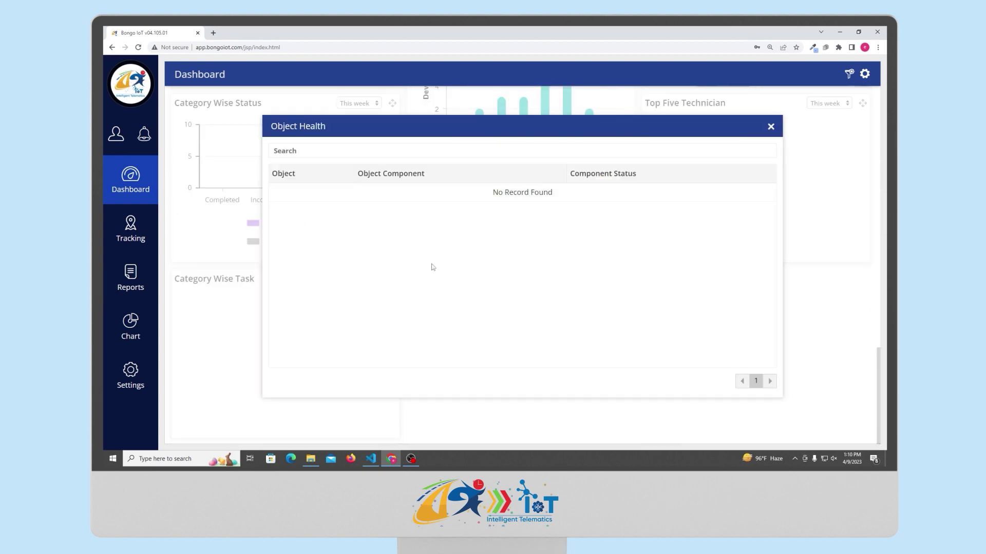
left_click(770, 127)
scroll(530, 255, "up", 8)
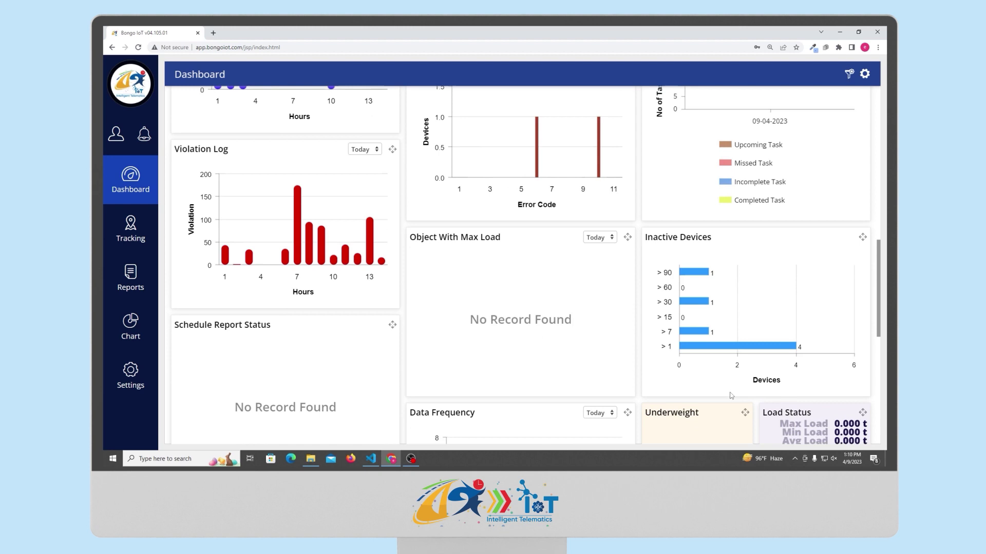
left_click(487, 274)
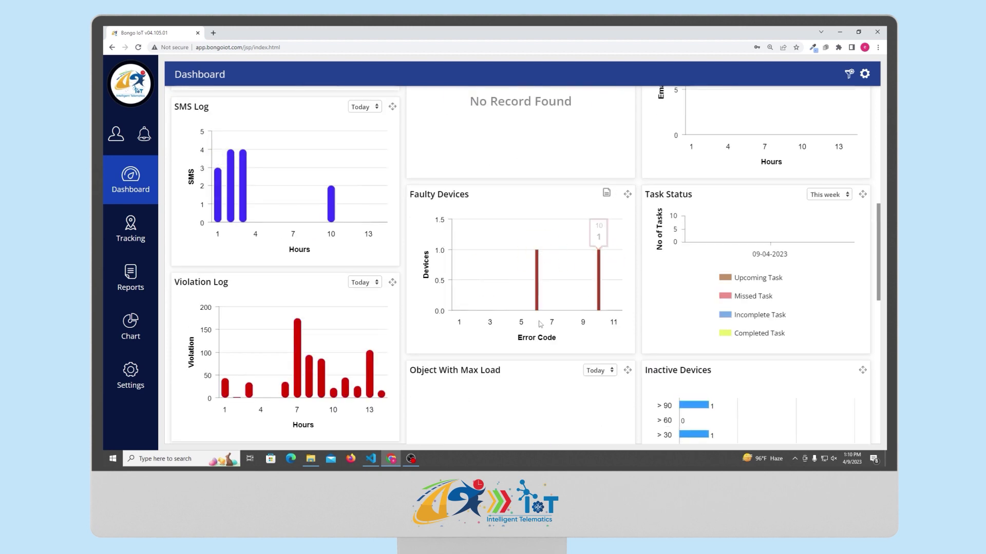
scroll(513, 256, "up", 3)
- Review SMS Log, Email Log and Task Status period choices, hiding the Upcoming Task series
left_click(364, 270)
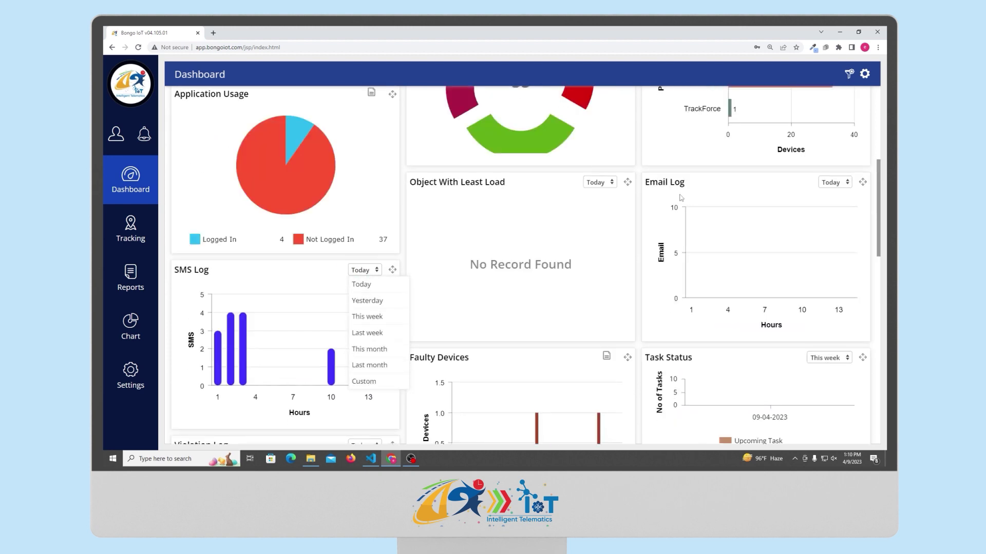
left_click(834, 182)
left_click(834, 182)
scroll(606, 277, "down", 5)
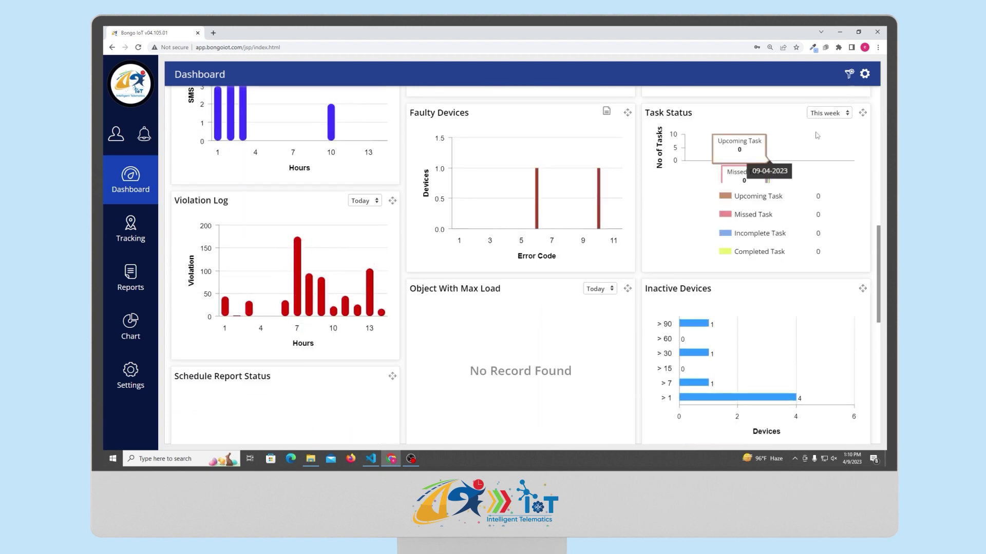
left_click(757, 196)
left_click(841, 113)
left_click(827, 159)
scroll(309, 214, "down", 4)
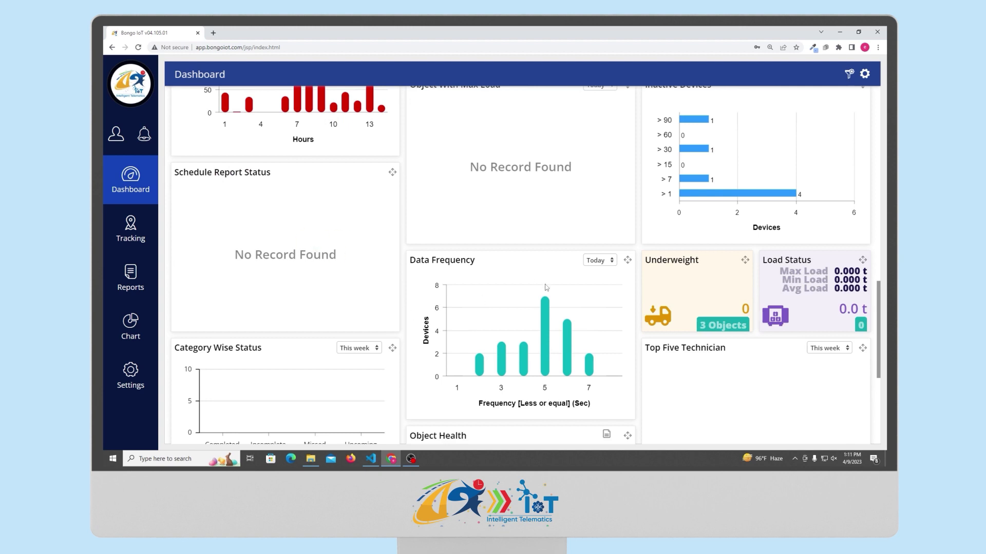
scroll(546, 287, "down", 2)
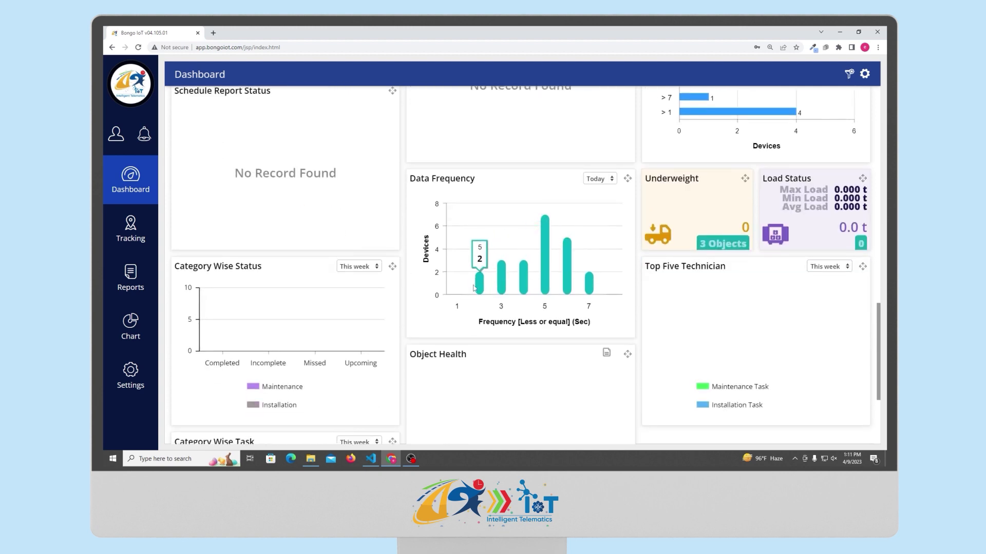
scroll(473, 288, "up", 5)
- Show the period choices for Object With Max Load and Top Five Technician
left_click(595, 207)
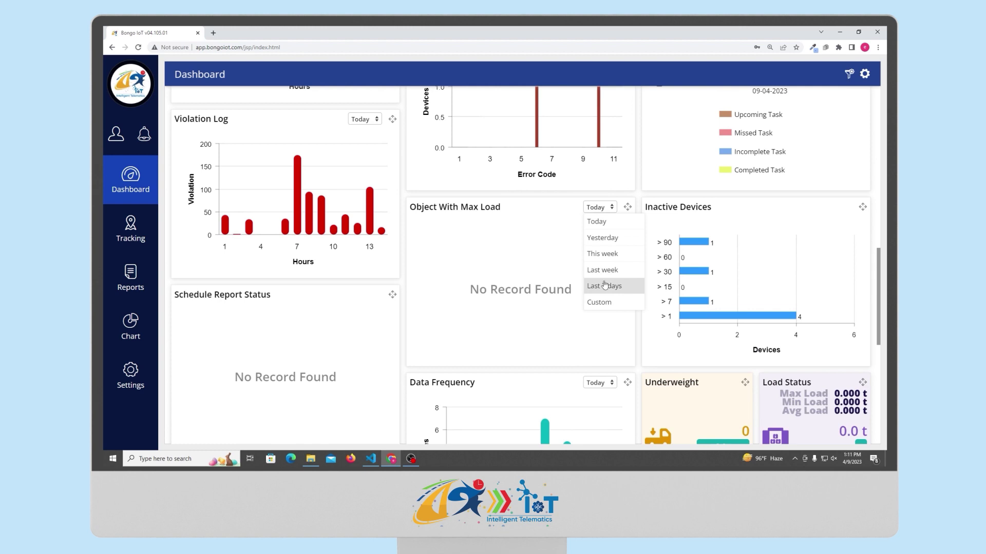
scroll(605, 286, "down", 8)
scroll(744, 257, "up", 2)
left_click(826, 225)
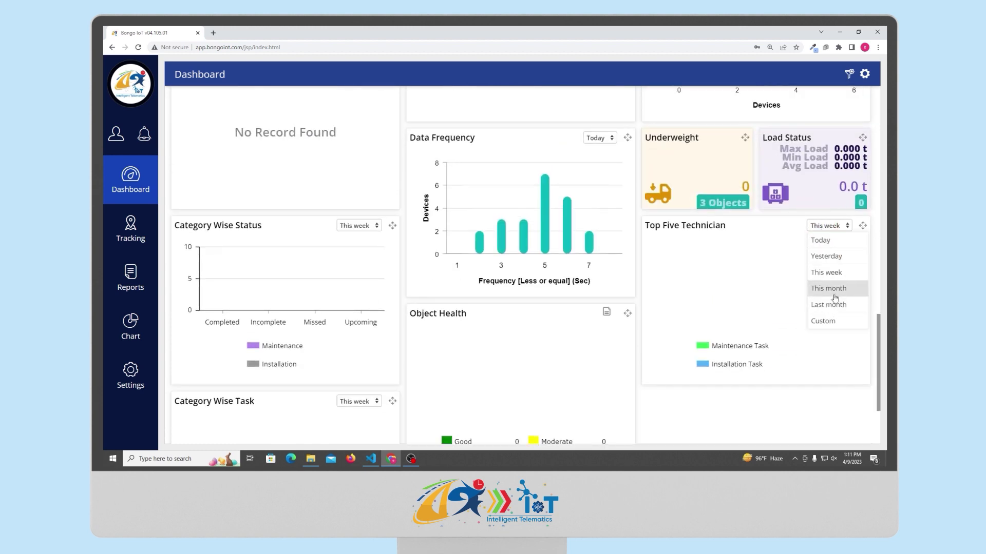
scroll(680, 265, "up", 2)
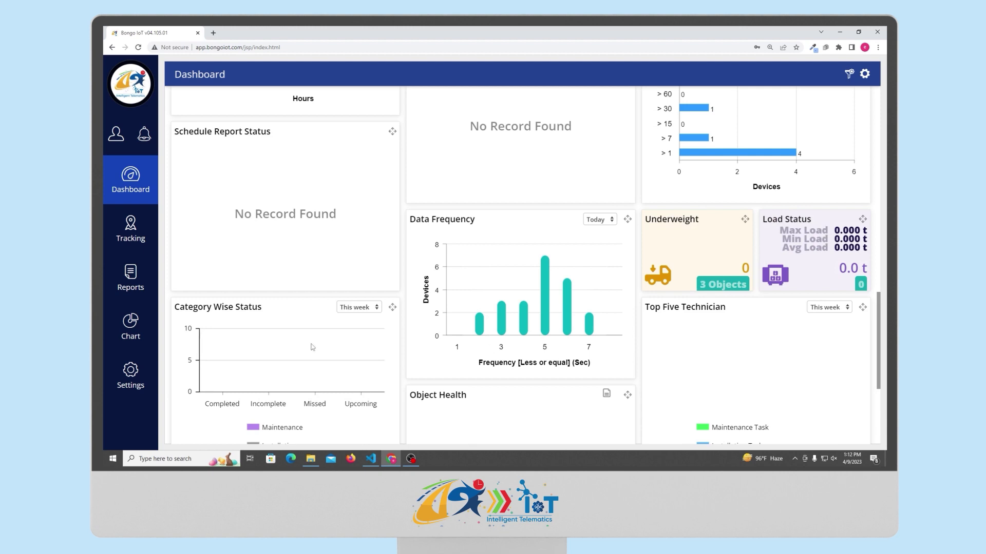
scroll(362, 247, "down", 2)
scroll(336, 285, "down", 2)
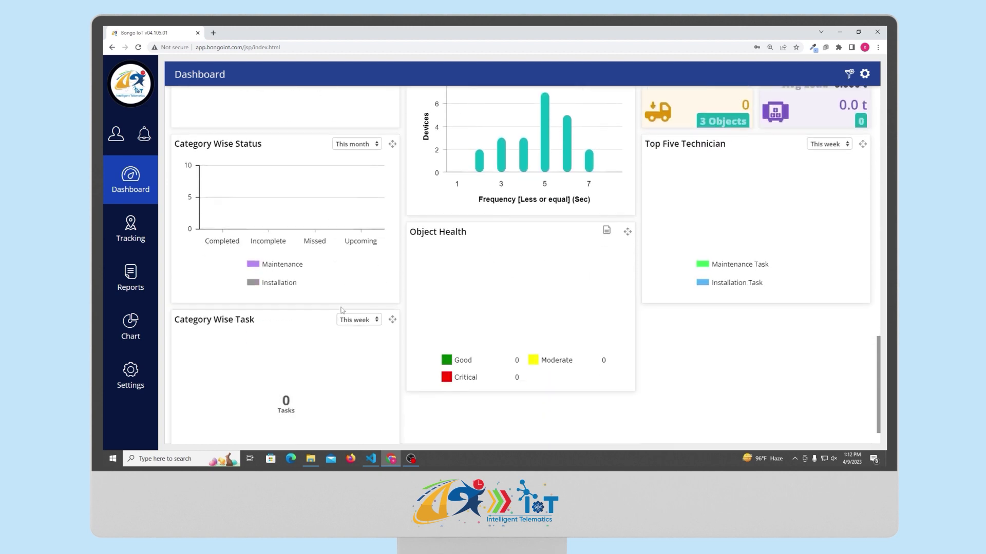
scroll(348, 316, "up", 2)
scroll(536, 347, "up", 15)
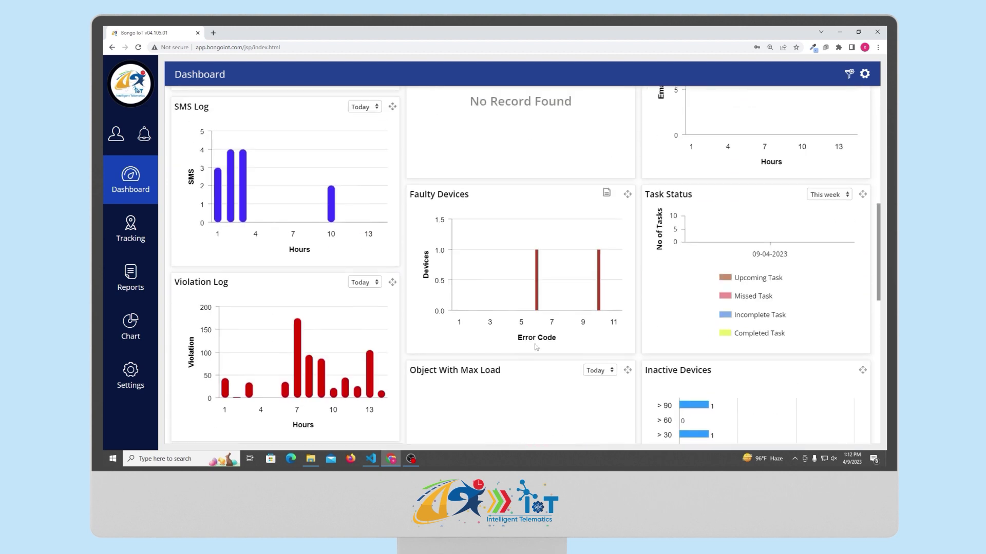
scroll(534, 340, "down", 5)
- Untick Web vs Mobile User in Select Widget, then cancel to keep the current widgets
left_click(864, 74)
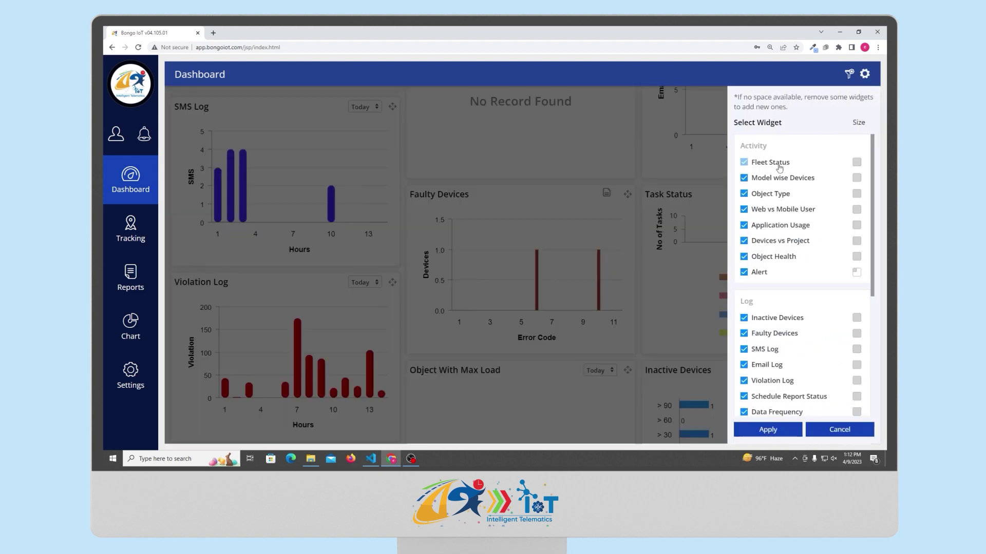
left_click(743, 209)
scroll(747, 312, "down", 4)
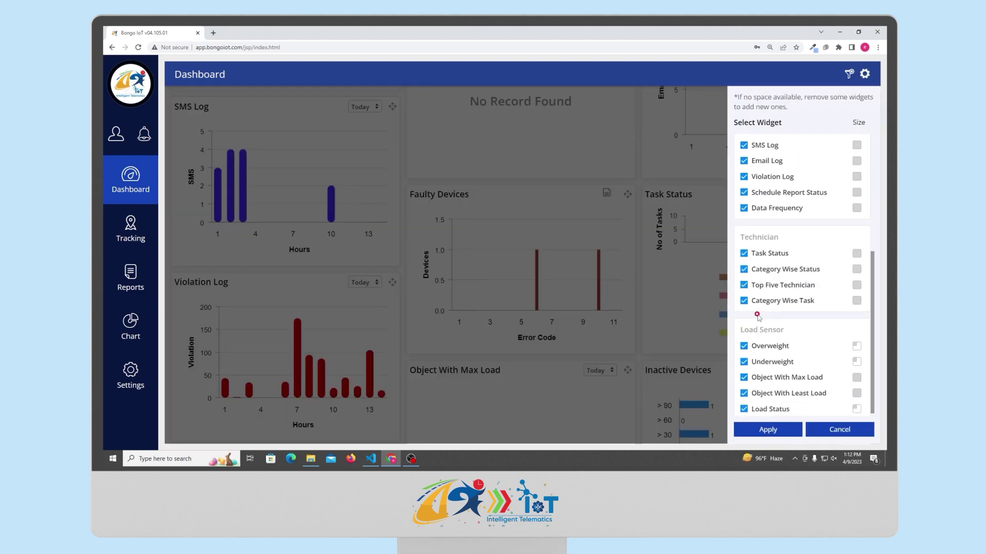
left_click(840, 429)
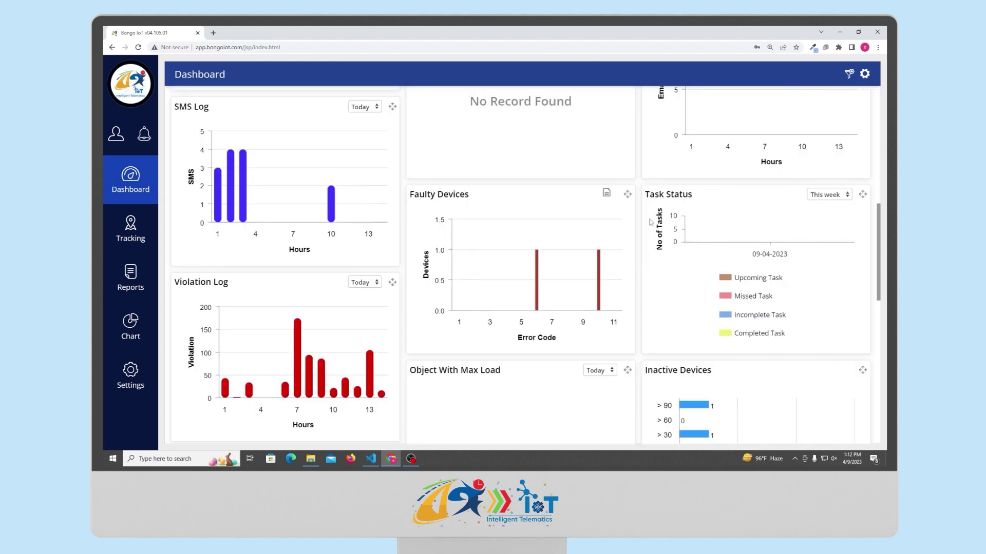
- Drag the Task Status chart into the middle dashboard column
left_click_drag(862, 194, 611, 188)
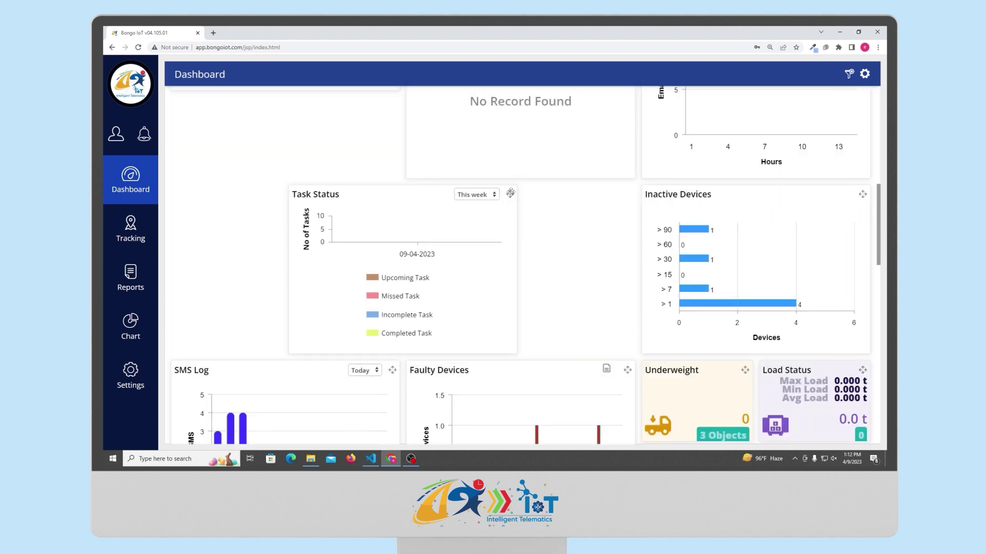
left_click_drag(510, 193, 461, 157)
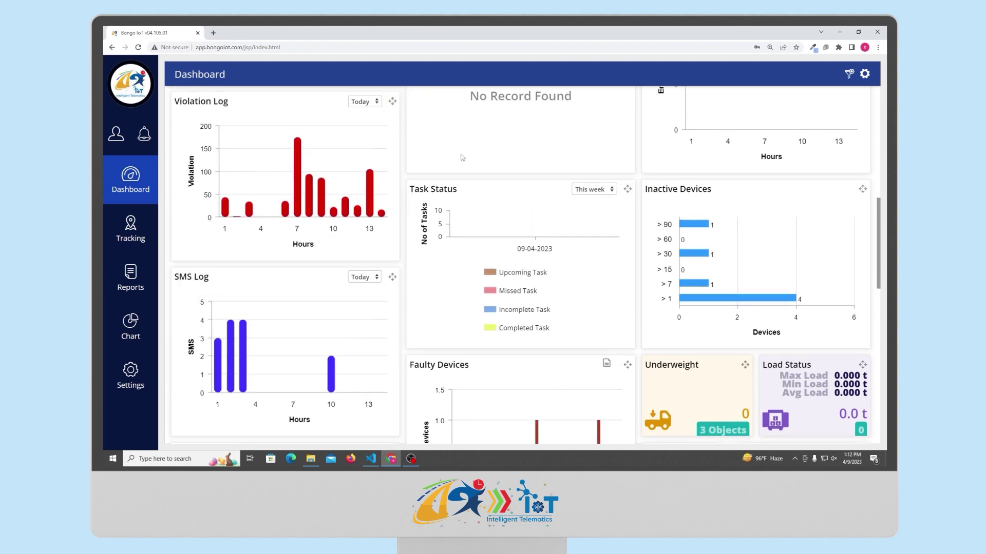
mouse_move(504, 224)
scroll(504, 224, "down", 7)
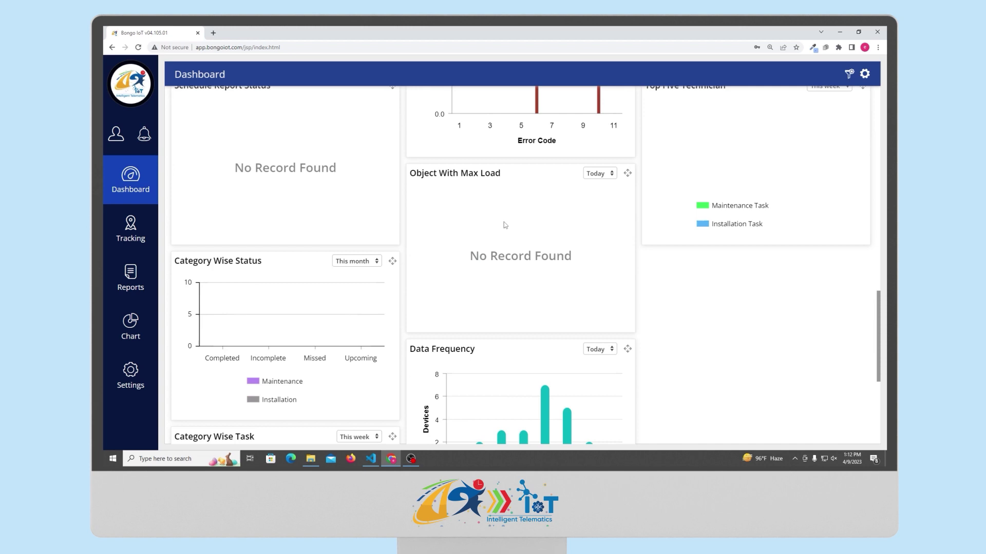
scroll(504, 222, "up", 12)
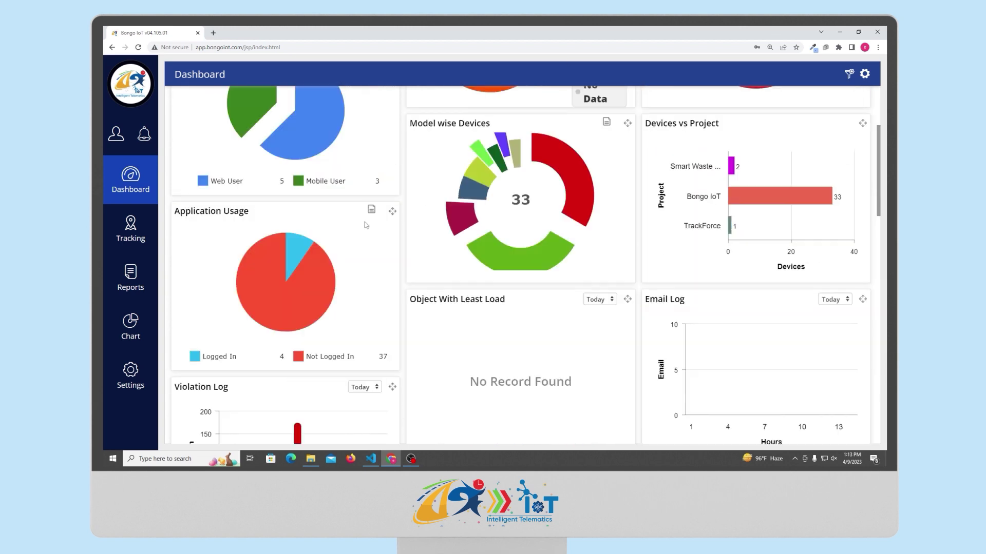
- On the Tracking map, filter by Running, Idle, Stopped, Inactive and NoData, then show all vehicles
left_click(118, 239)
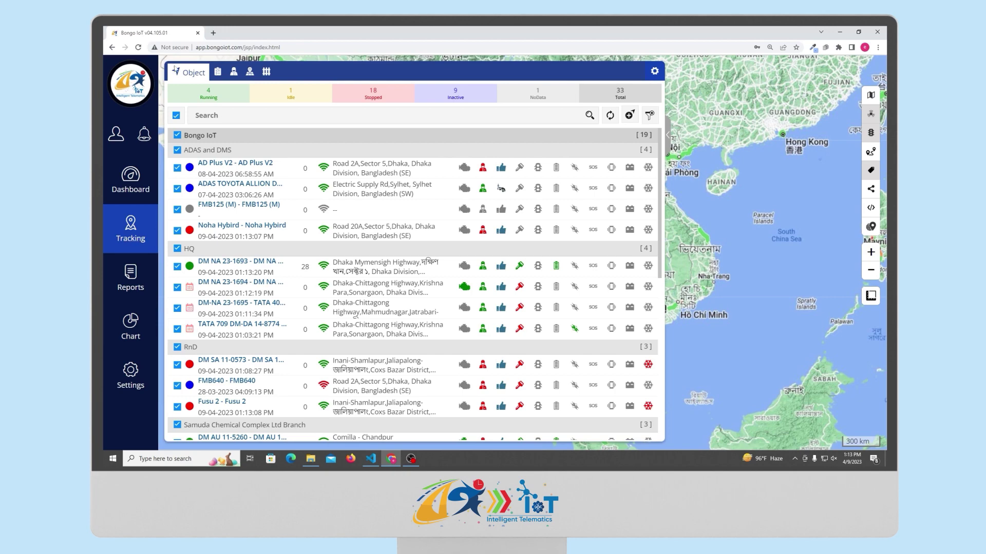
left_click(209, 97)
left_click(303, 97)
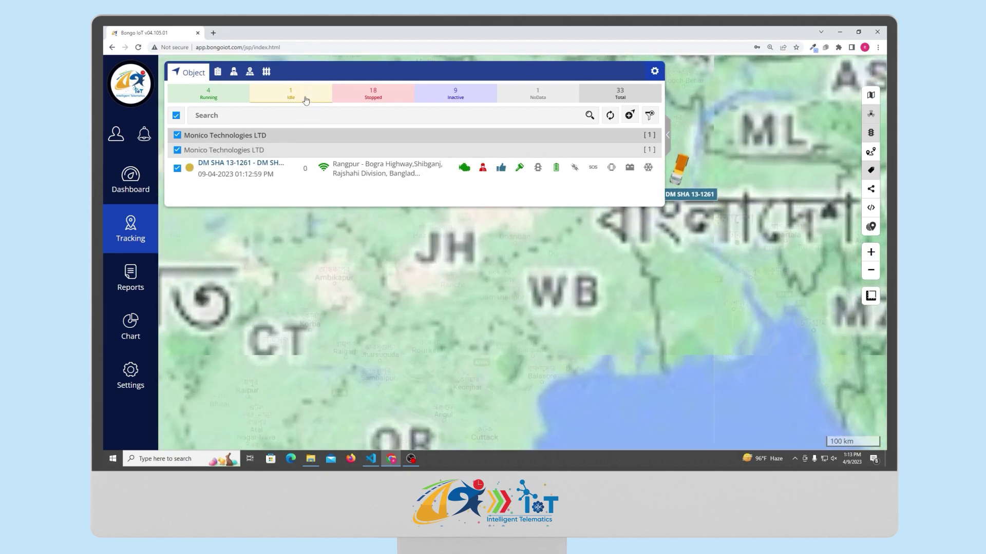
left_click(372, 103)
left_click(477, 103)
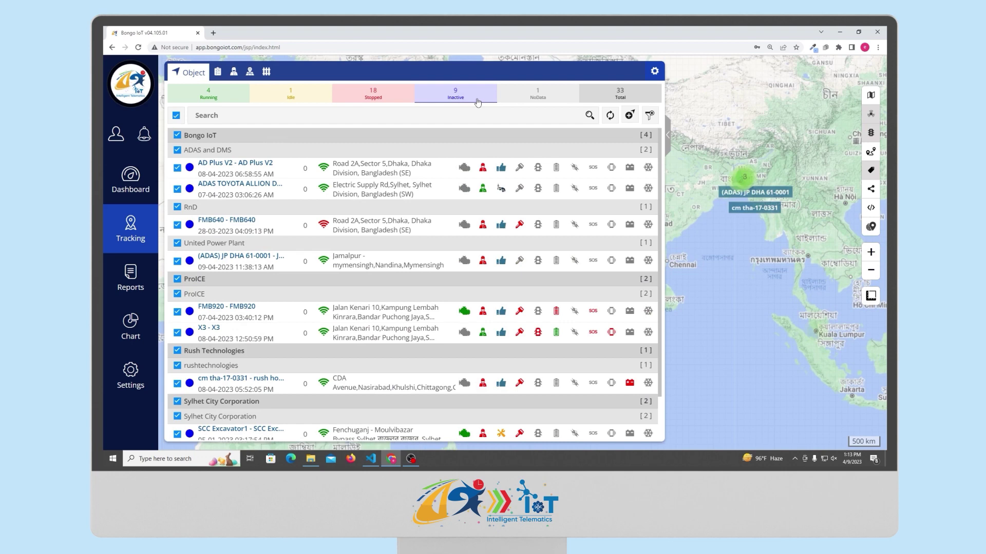
left_click(531, 100)
left_click(530, 95)
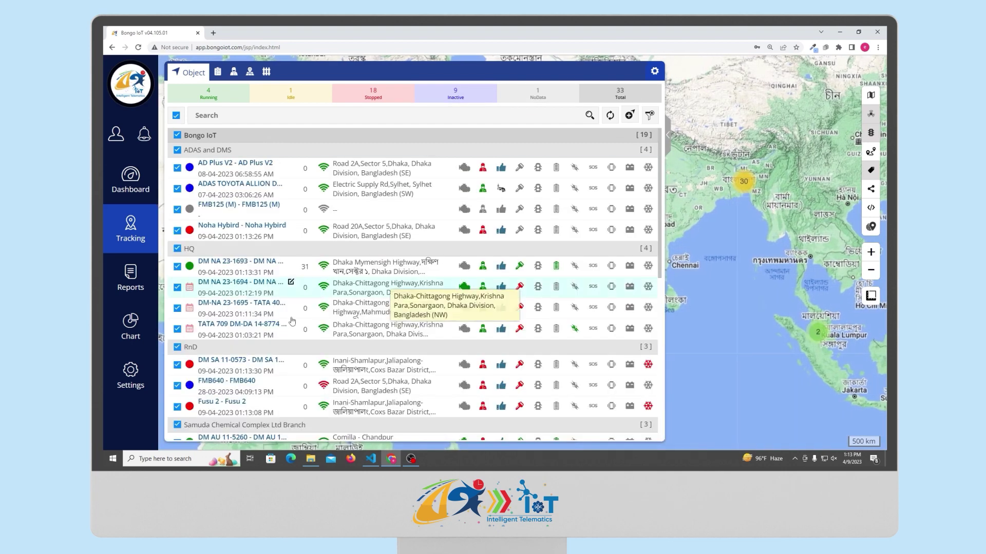
scroll(263, 261, "down", 5)
scroll(322, 333, "up", 5)
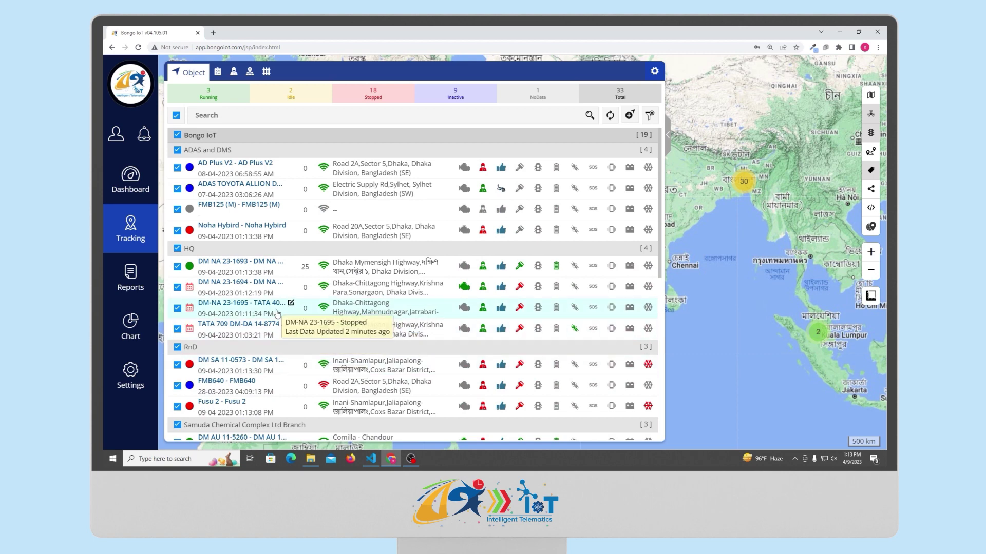
scroll(278, 318, "down", 2)
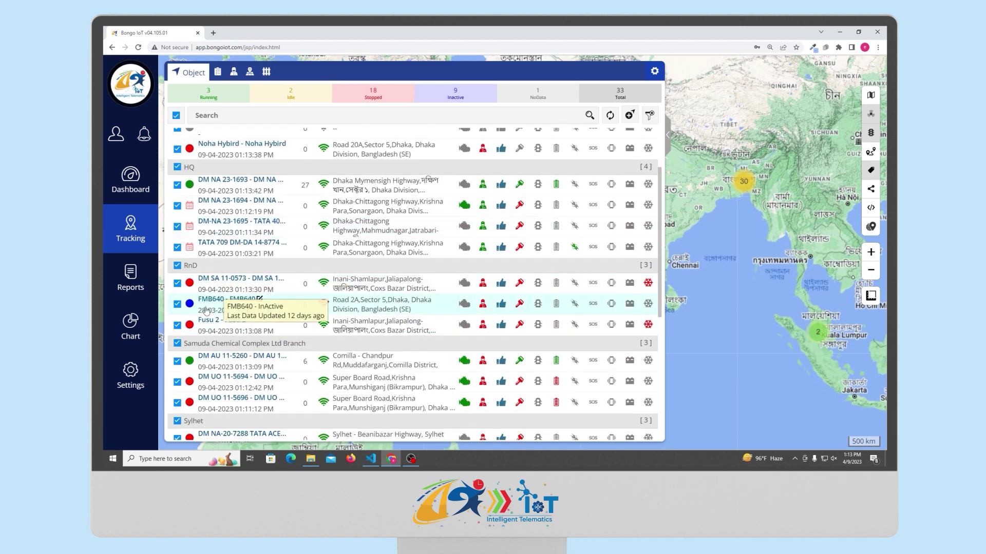
scroll(216, 328, "down", 2)
left_click(217, 280)
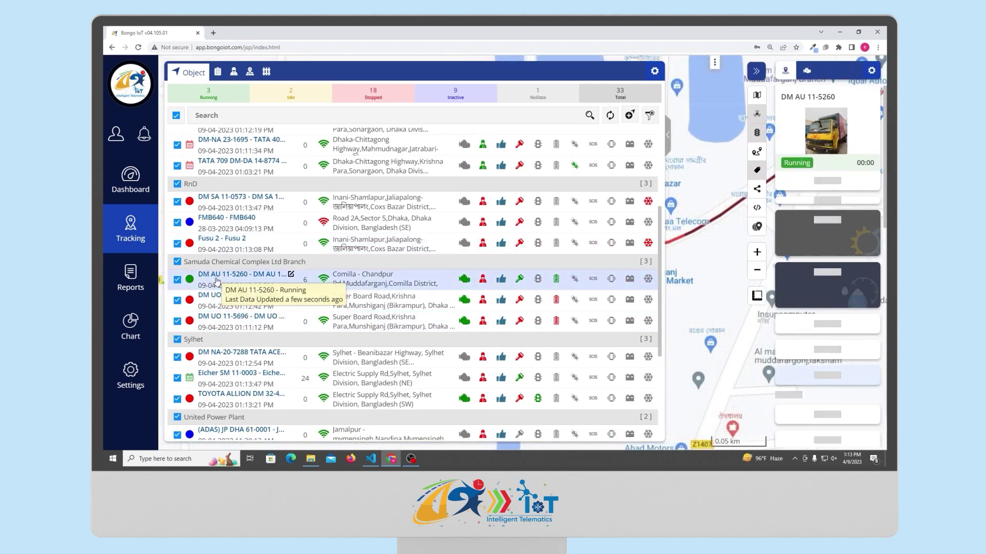
scroll(746, 385, "down", 3)
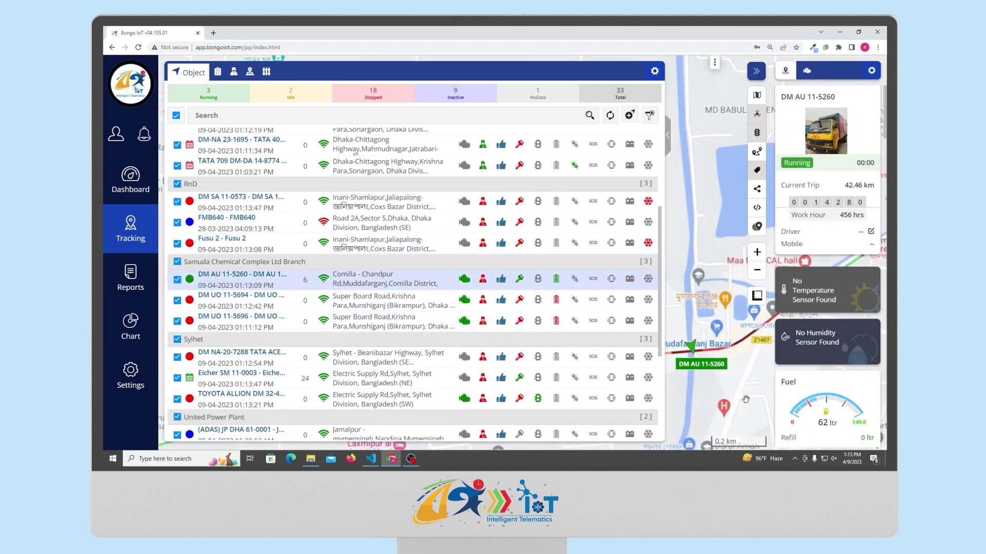
scroll(804, 388, "down", 6)
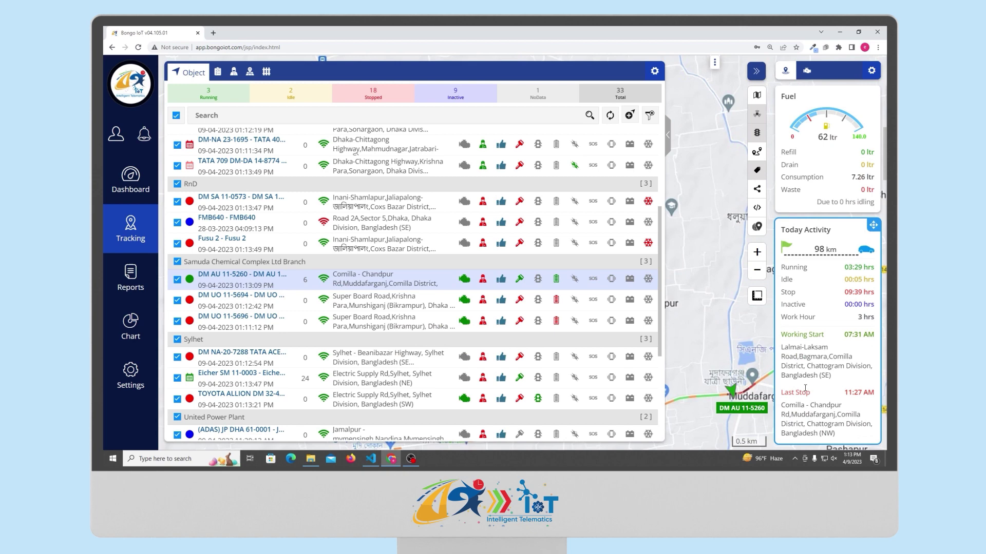
scroll(805, 388, "down", 5)
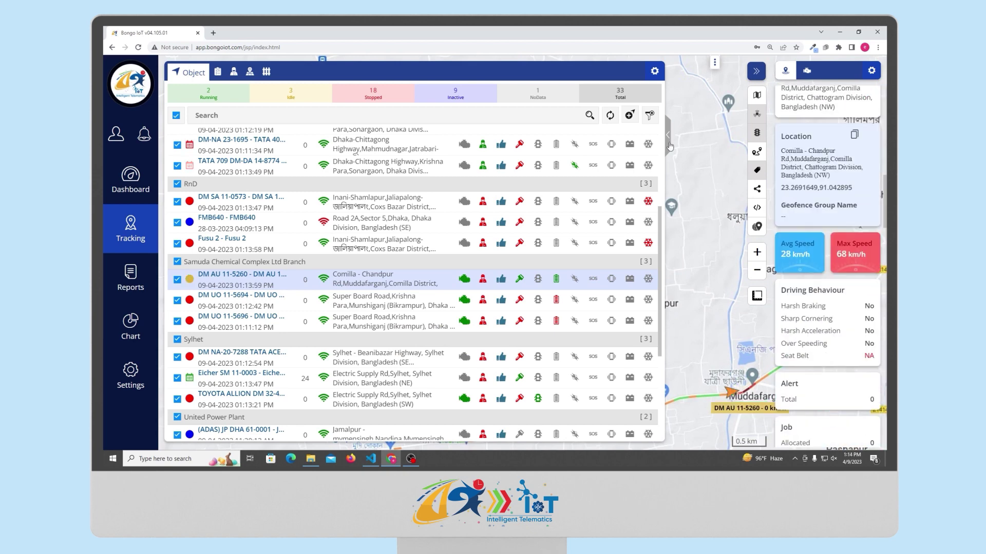
scroll(817, 334, "down", 10)
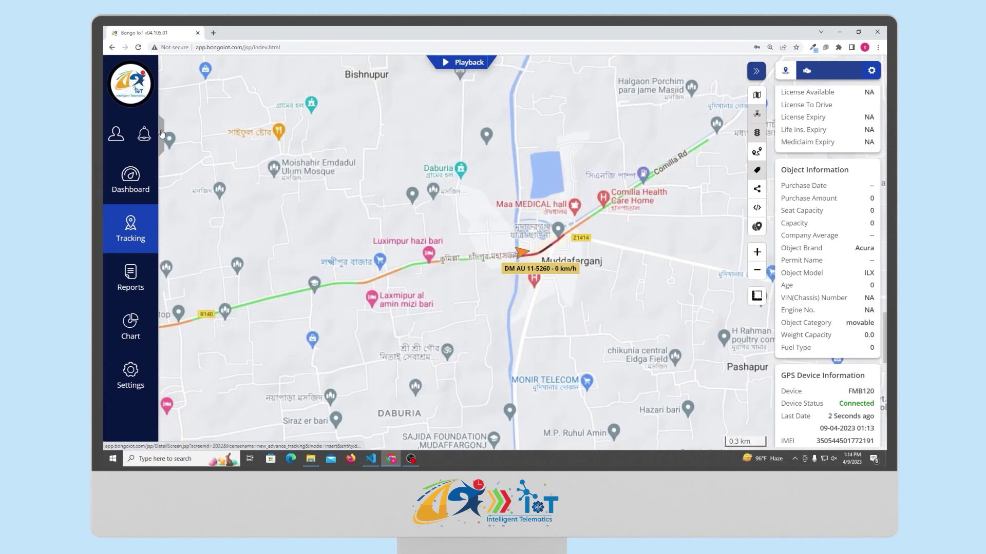
- Restore the vehicle list and open the DM NA 23-1695 geofence for editing
left_click(161, 132)
left_click(267, 72)
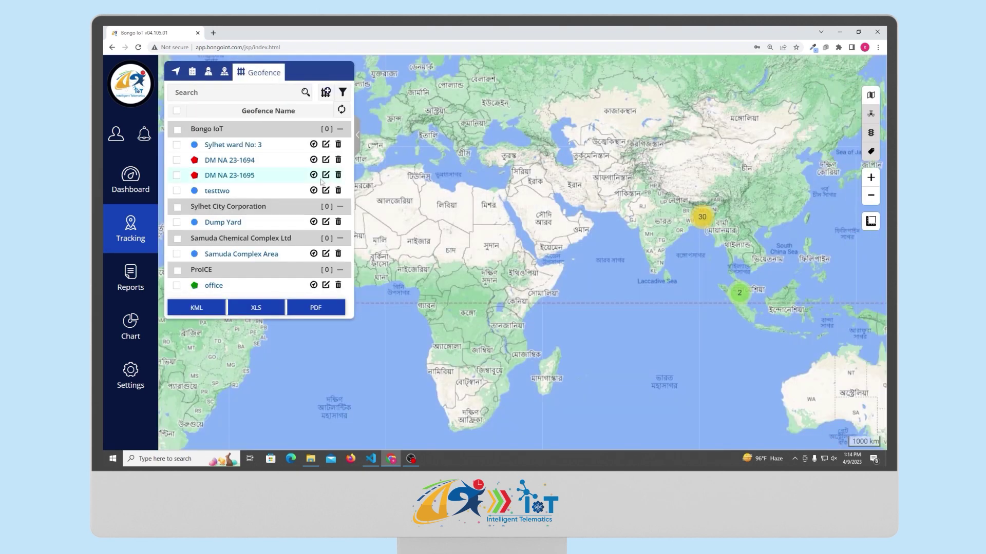
left_click(327, 178)
- Sketch a triangular polygon outline, clear it, and close the geofence editor without saving
left_click(825, 140)
left_click(577, 182)
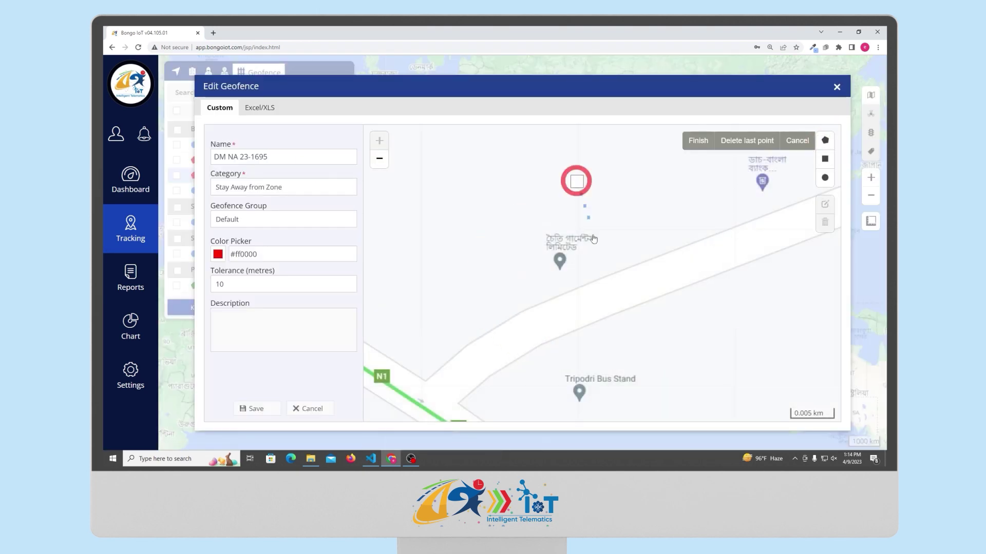
left_click(591, 254)
left_click(495, 278)
left_click(494, 279)
left_click(825, 140)
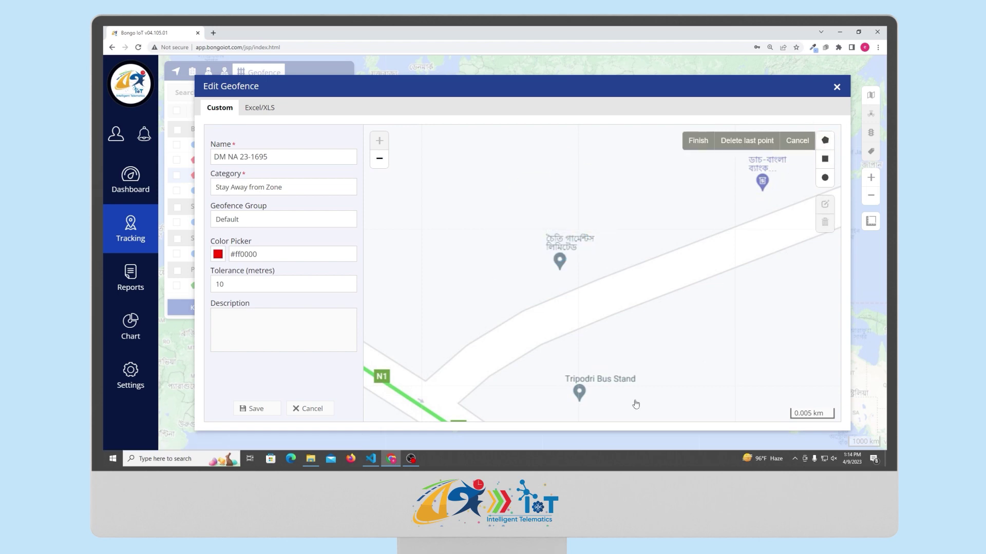
scroll(634, 403, "down", 1)
left_click(836, 88)
left_click(131, 229)
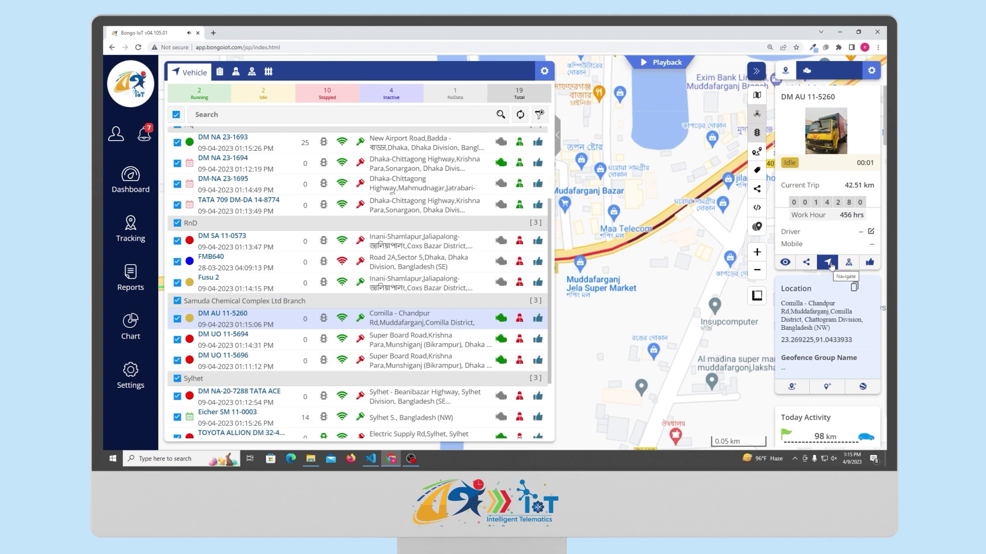
- Bring up the map location search, then review the Tooltip Widget options such as Fuel and Security
left_click(829, 264)
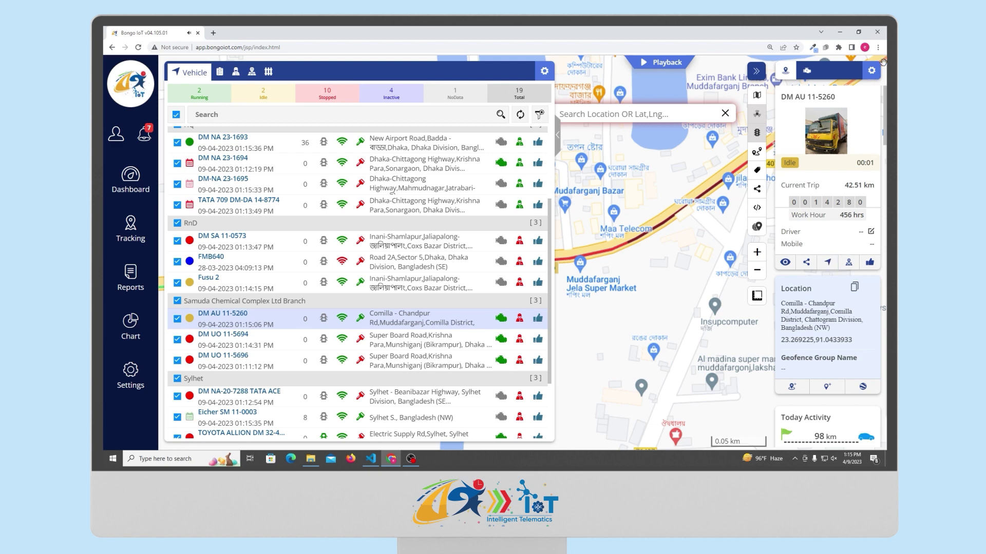
left_click(871, 71)
scroll(879, 135, "down", 10)
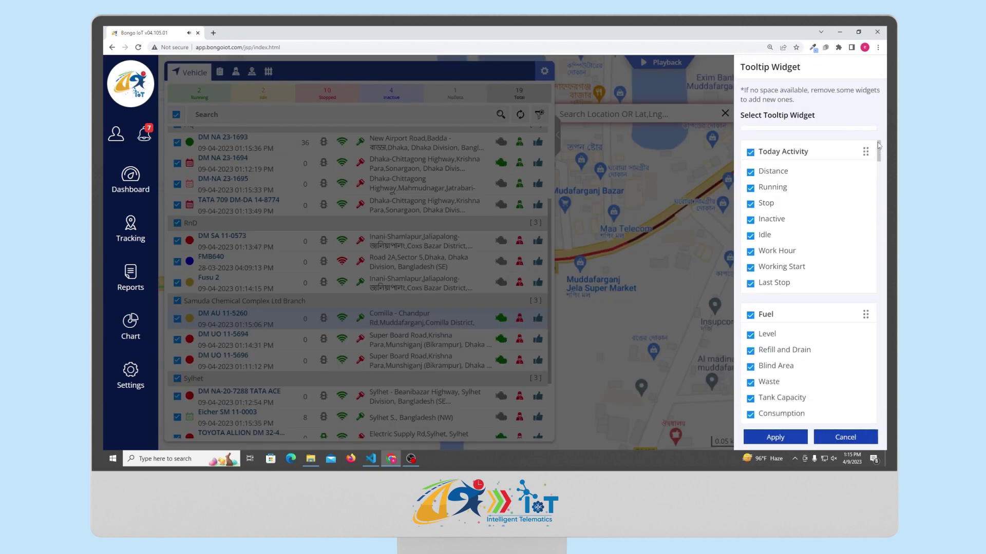
scroll(878, 151, "down", 10)
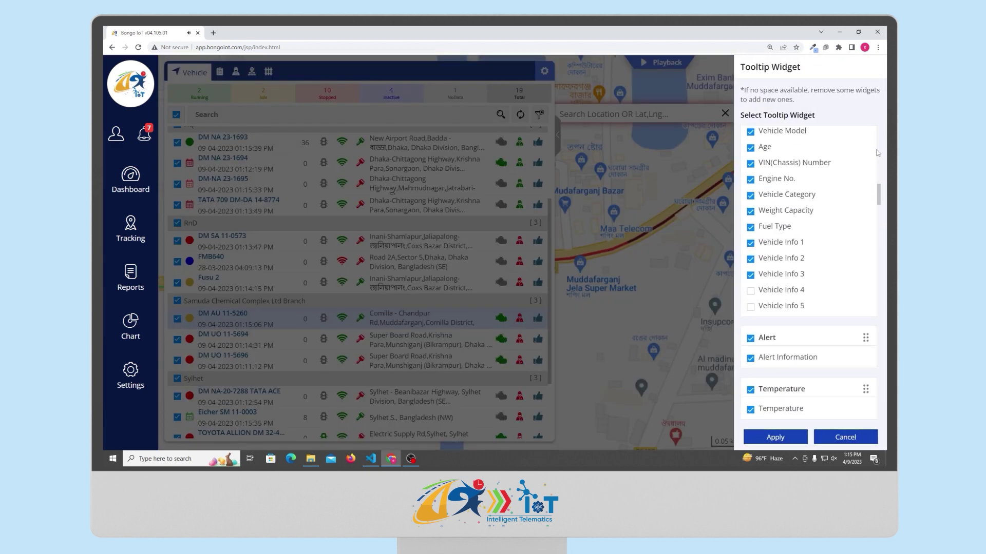
scroll(877, 159, "down", 10)
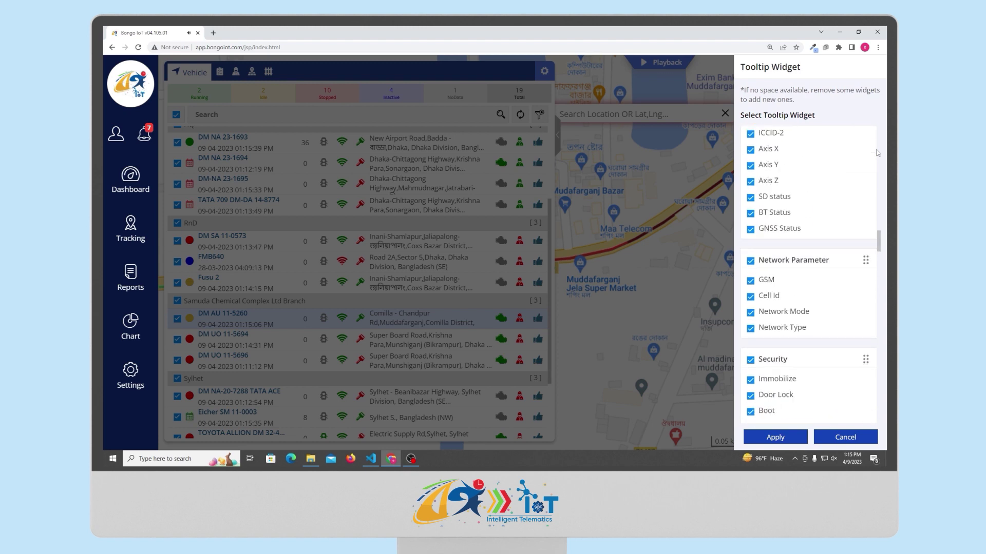
scroll(876, 167, "down", 10)
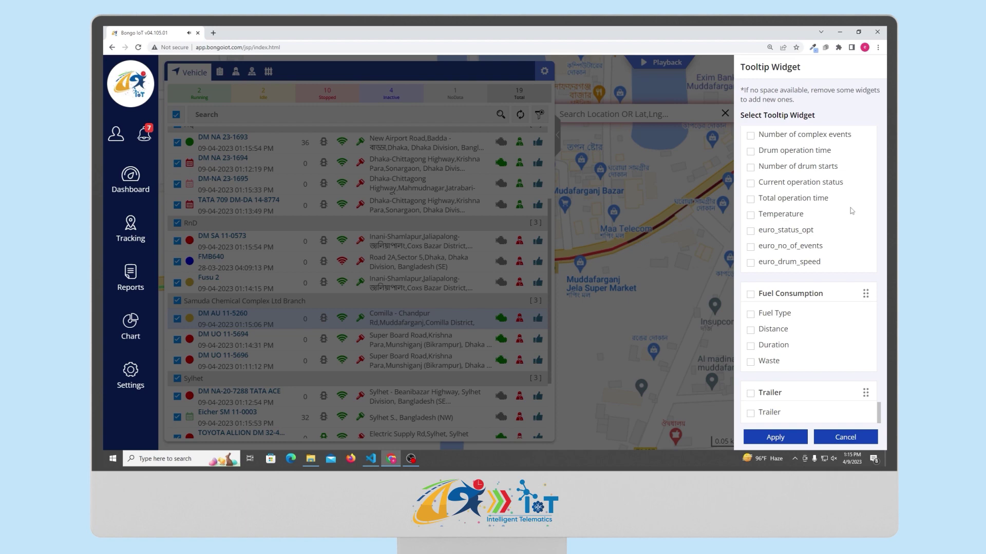
left_click(845, 437)
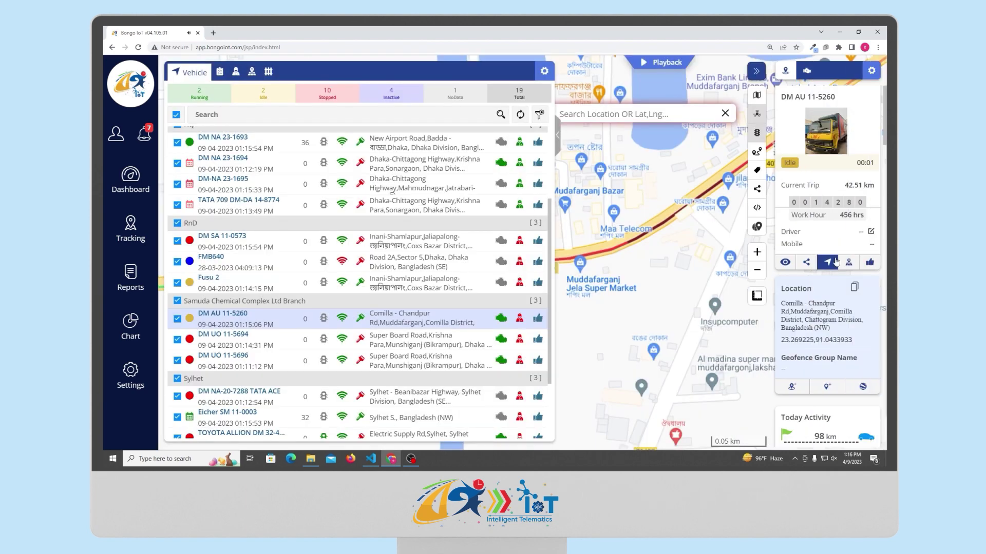
scroll(853, 313, "down", 15)
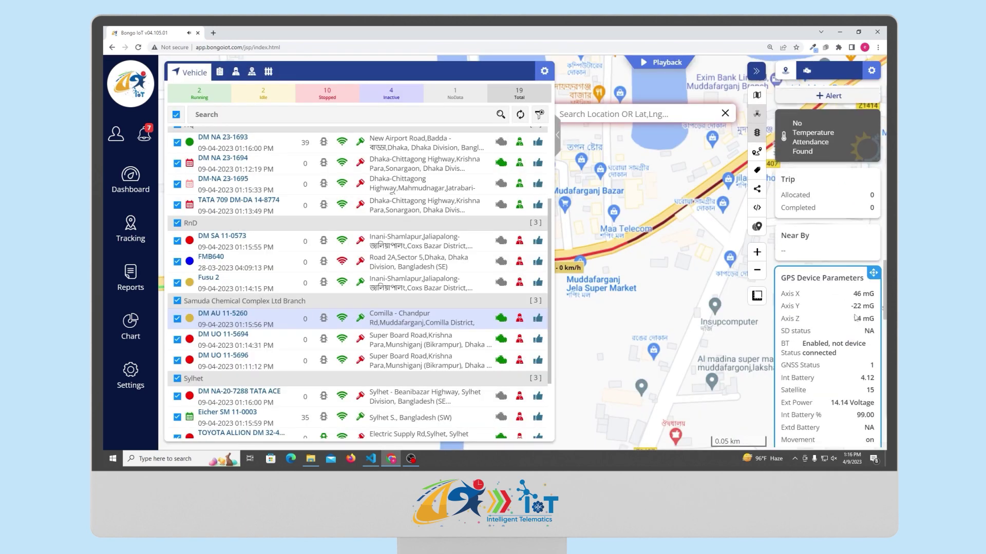
scroll(855, 317, "down", 1)
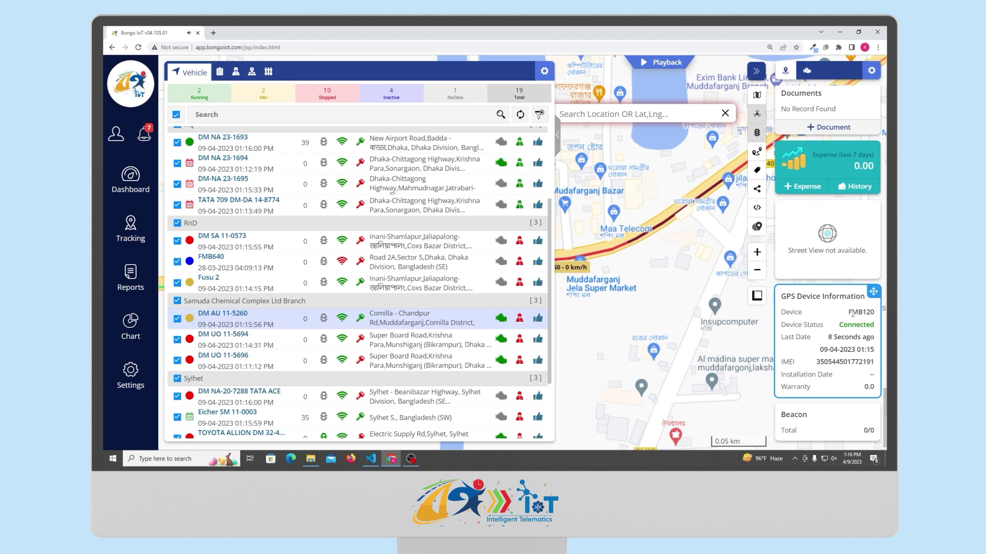
scroll(847, 384, "down", 10)
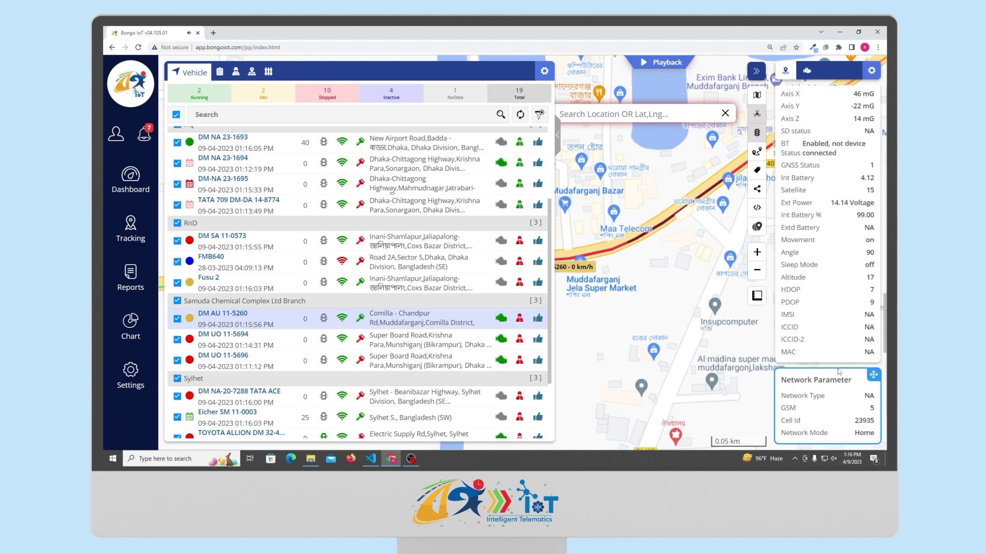
scroll(839, 367, "up", 4)
scroll(834, 318, "down", 4)
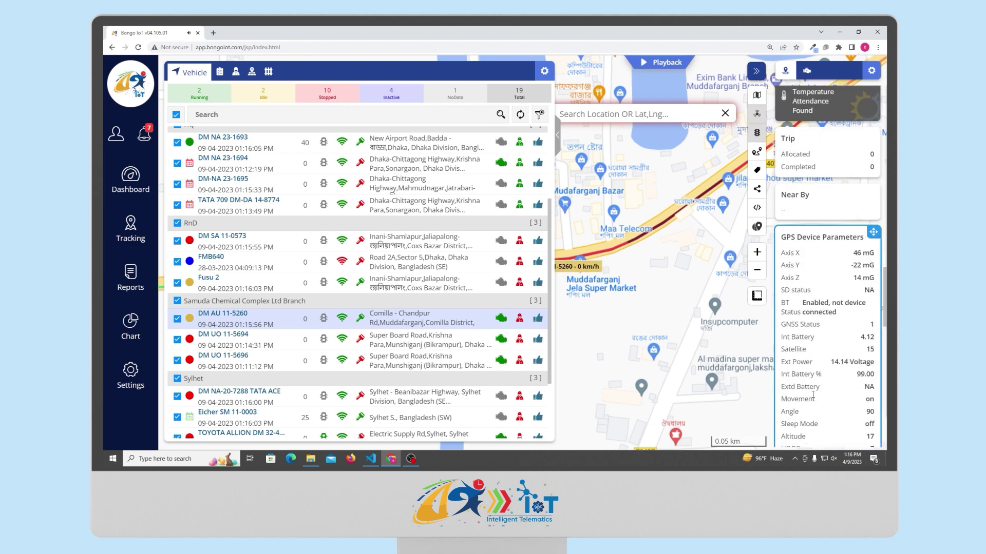
scroll(834, 291, "up", 15)
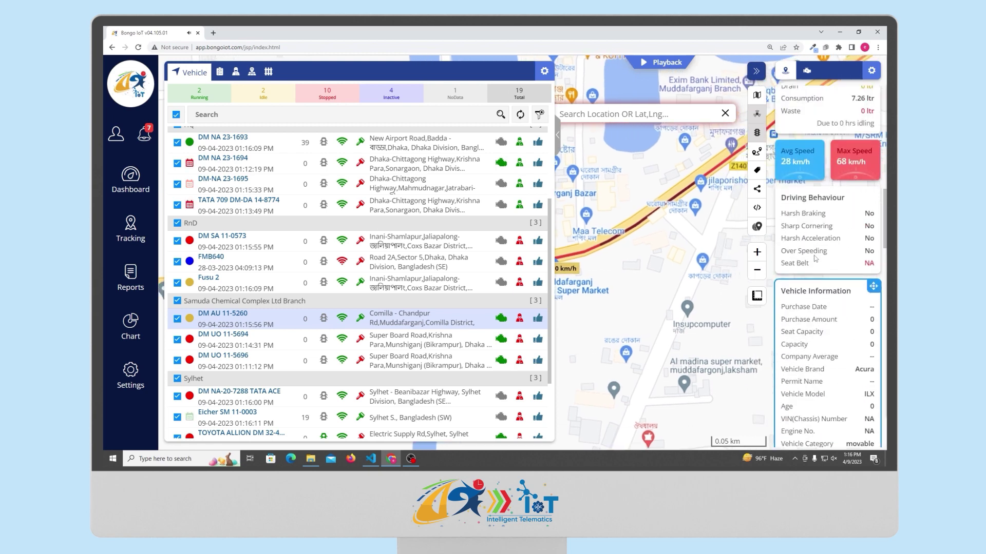
scroll(821, 318, "up", 6)
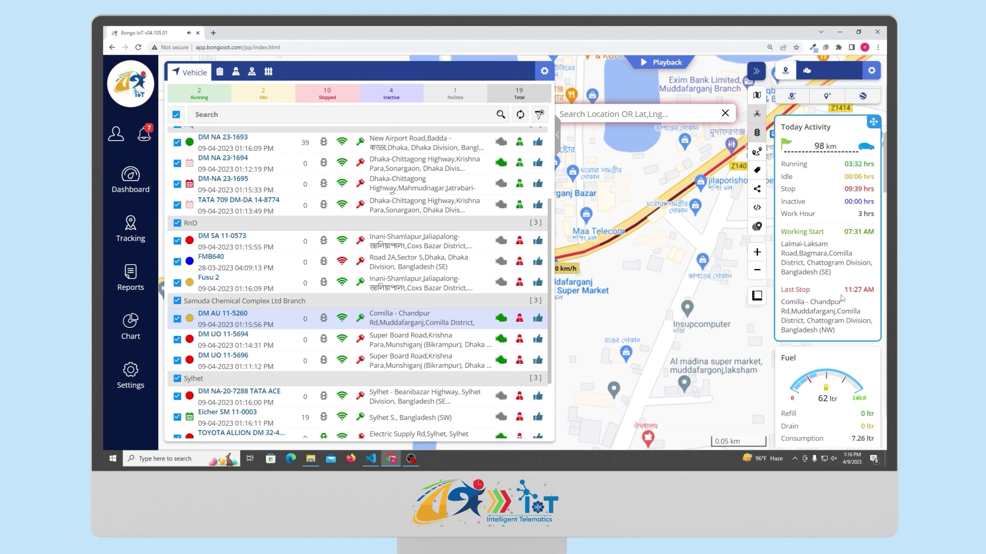
scroll(816, 293, "up", 4)
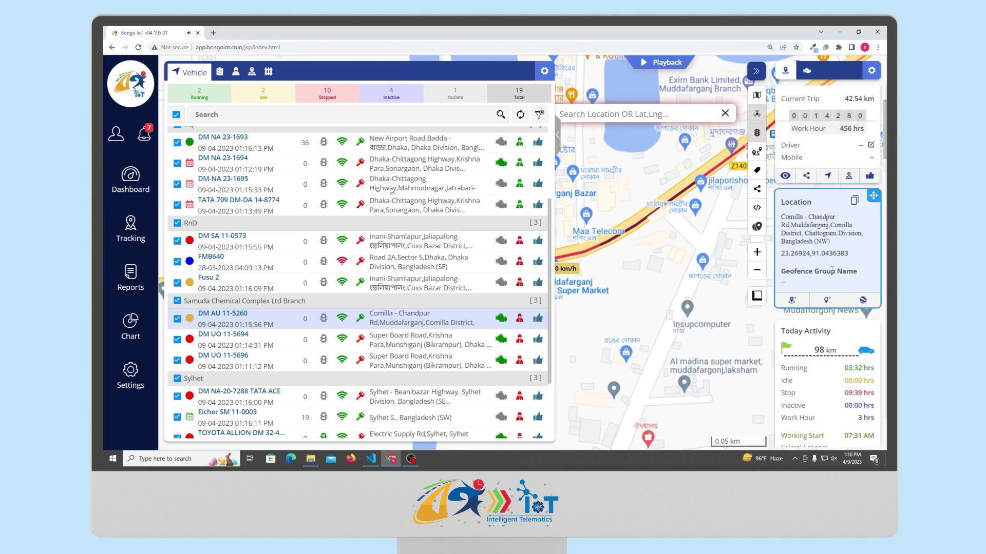
scroll(832, 269, "down", 1)
left_click_drag(781, 180, 871, 235)
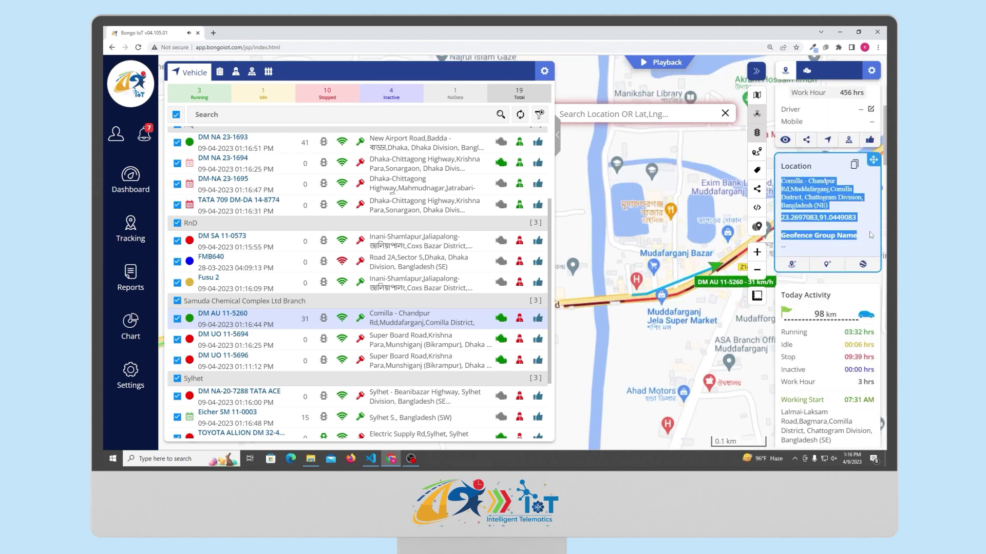
- Hide the vehicle list and play back DM AU 11-5260's route for Today
left_click(758, 114)
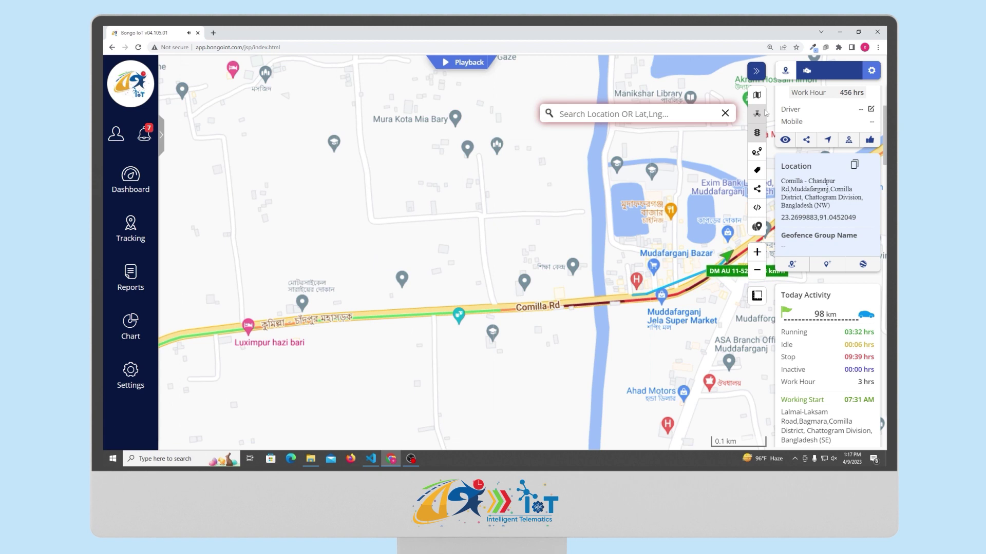
left_click(445, 65)
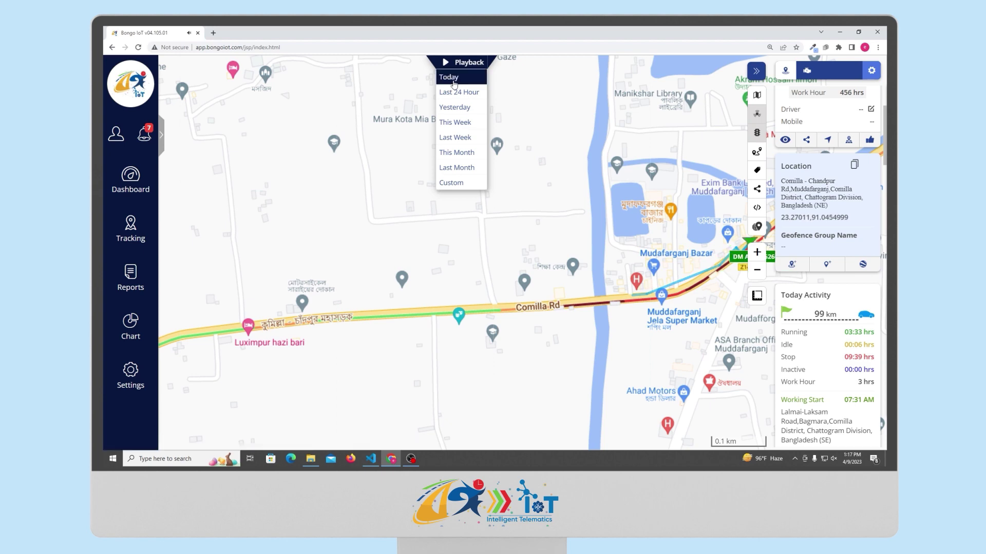
left_click(454, 82)
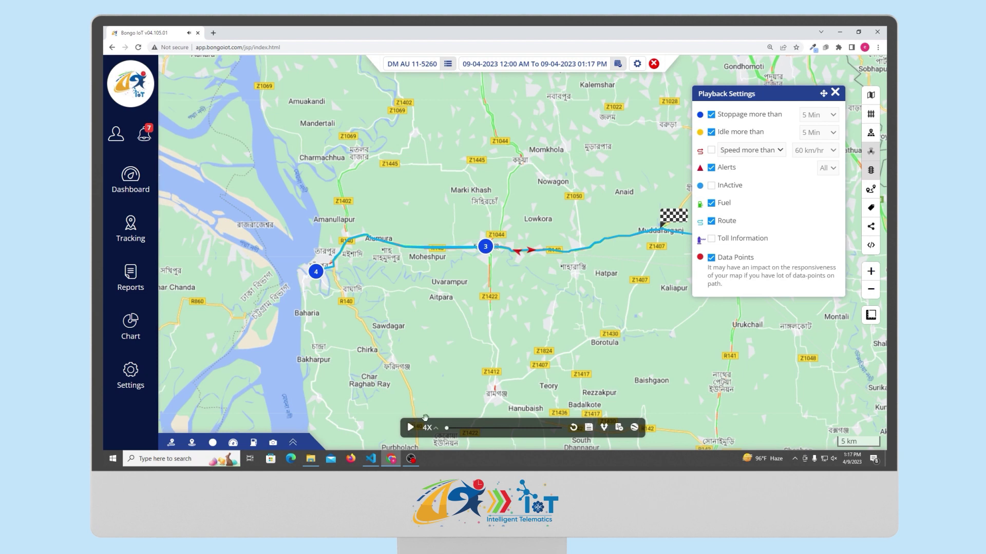
- Show Stoppage 3's popup (00:15 halt, 10:16:05–10:30:58 AM) and select its address
left_click(423, 427)
left_click(486, 247)
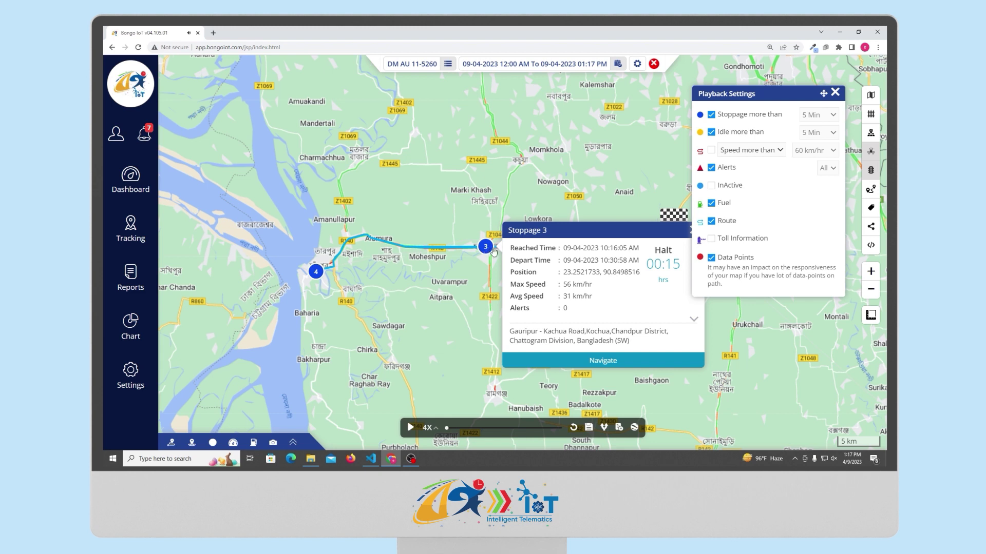
left_click_drag(514, 332, 634, 353)
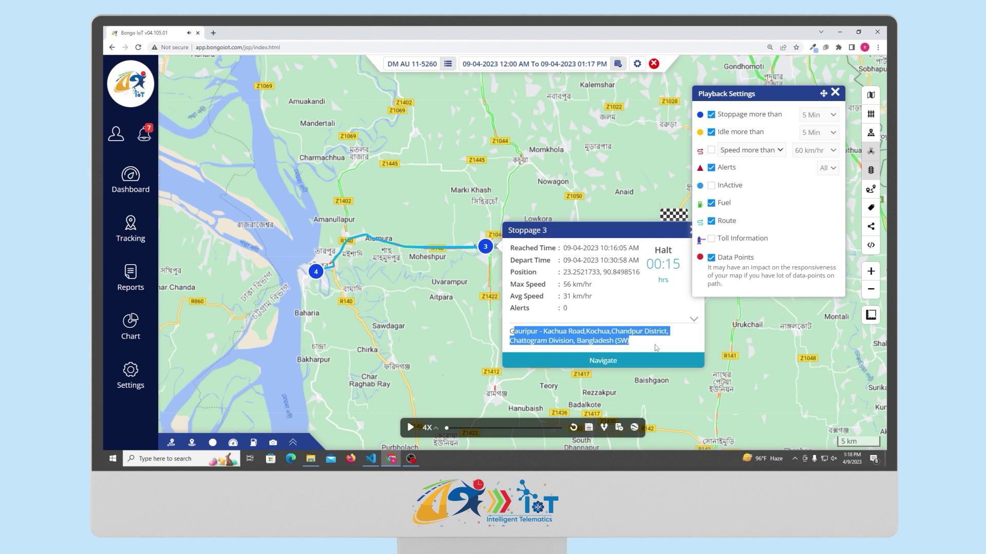
- Close the popups, replay today's route at 6X speed, then pause to show the Trips table
left_click(836, 93)
left_click(692, 230)
left_click(406, 427)
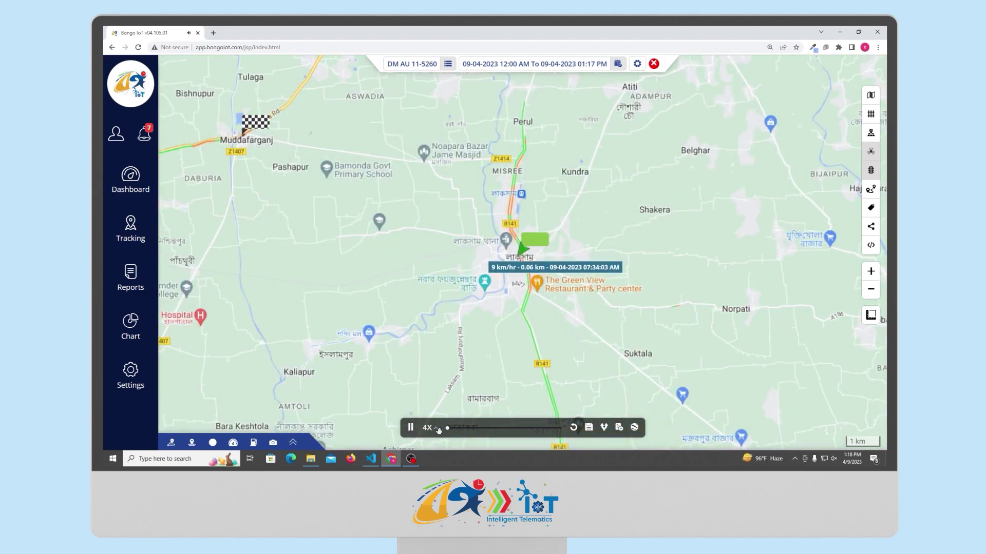
left_click(436, 430)
left_click(430, 410)
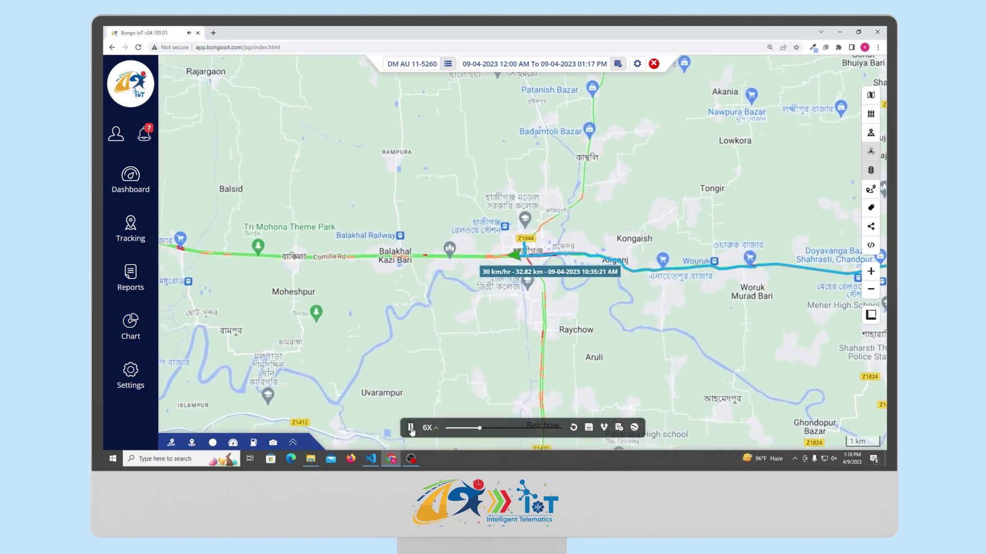
left_click(293, 442)
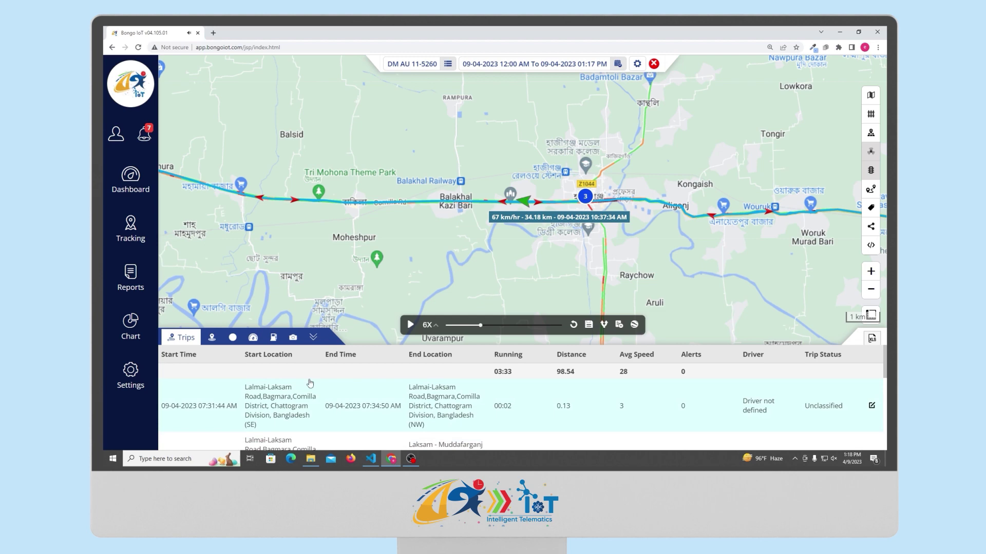
- View the trip's Fuel level chart, then its Image Gallery showing No Record Found
left_click(273, 340)
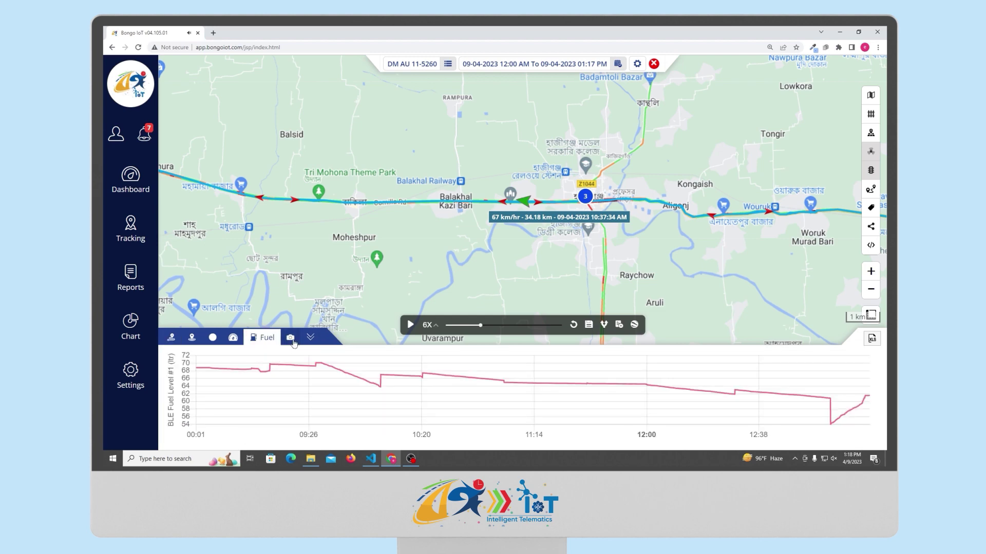
left_click(291, 339)
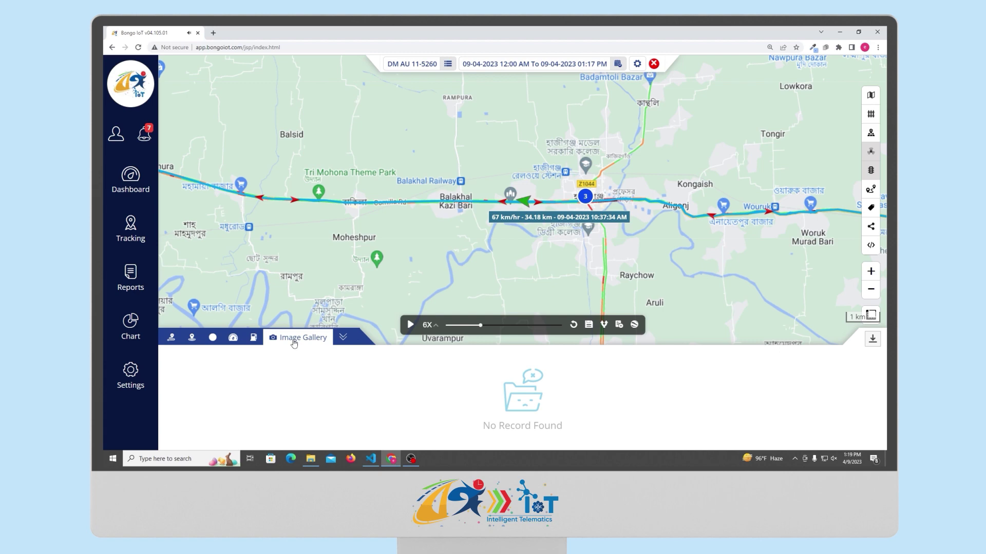
- Open Save Path and cancel it, then close the Compare With options
left_click(589, 324)
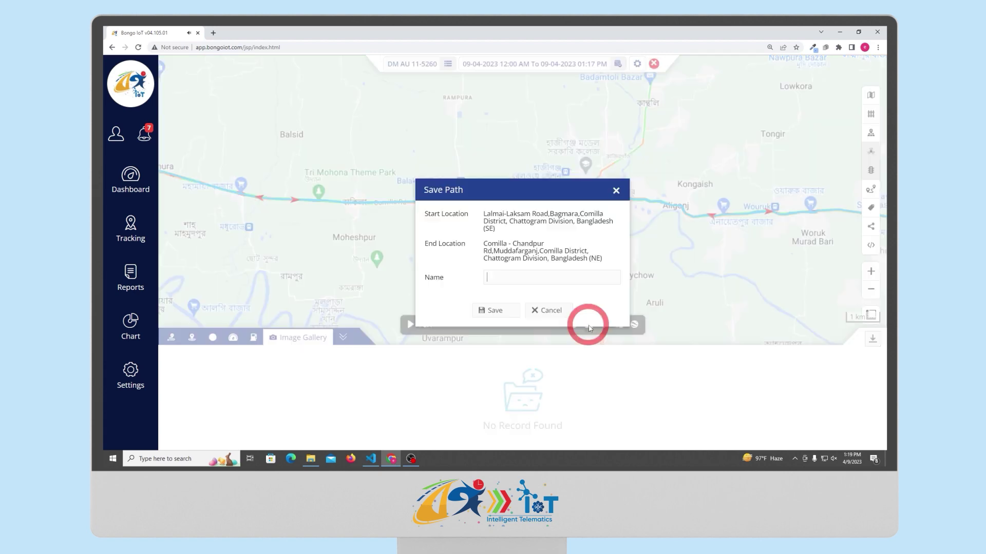
left_click(616, 191)
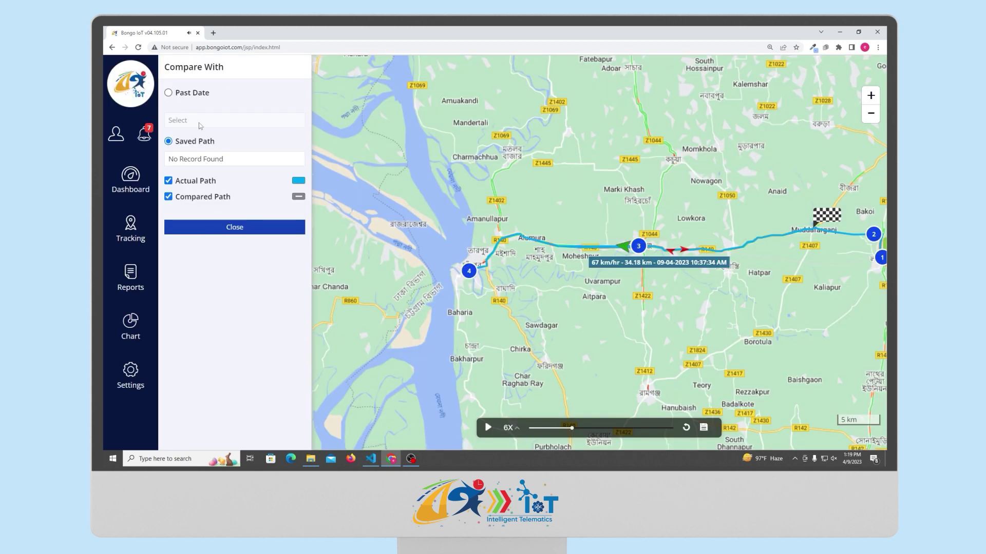
left_click(235, 227)
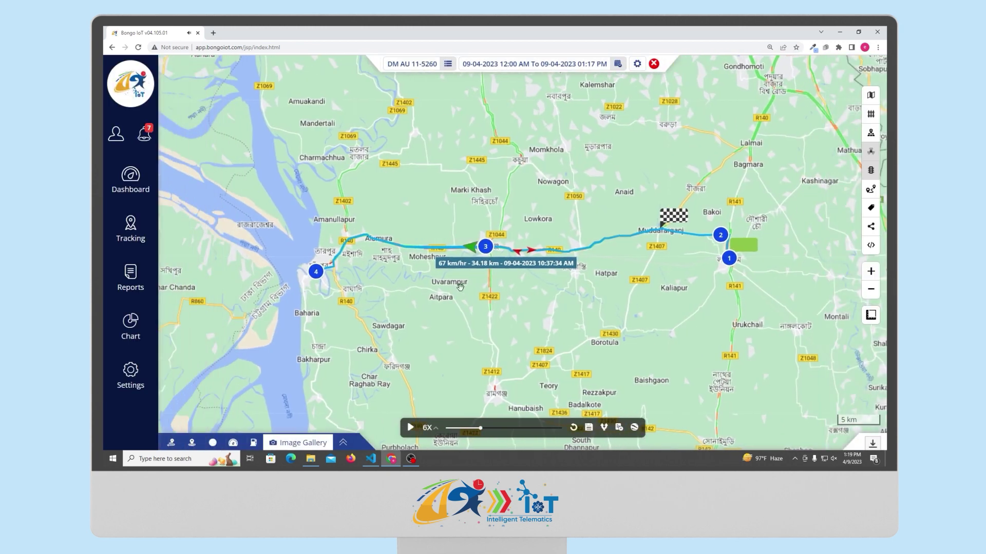
- Start a ruler distance measurement, then go back to live Tracking
mouse_move(873, 328)
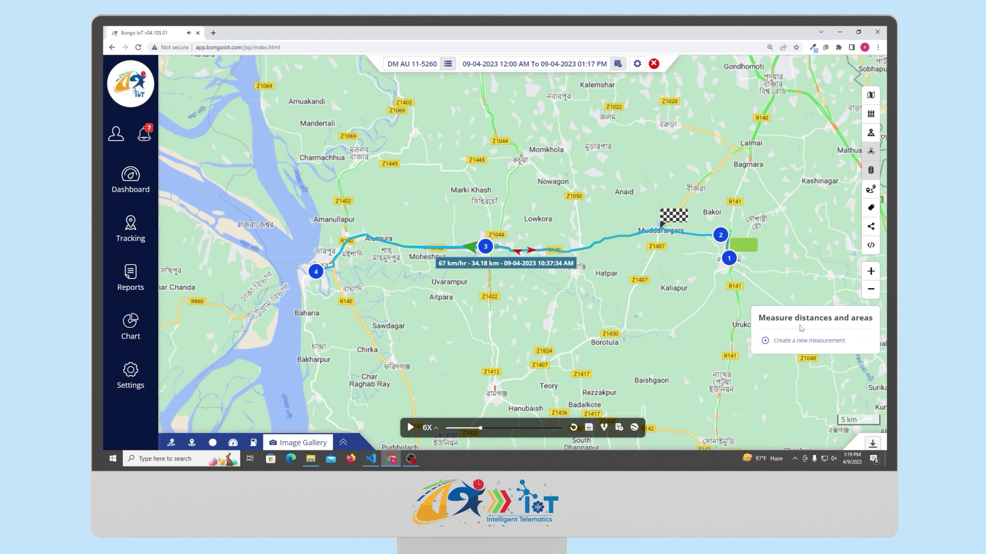
left_click(768, 341)
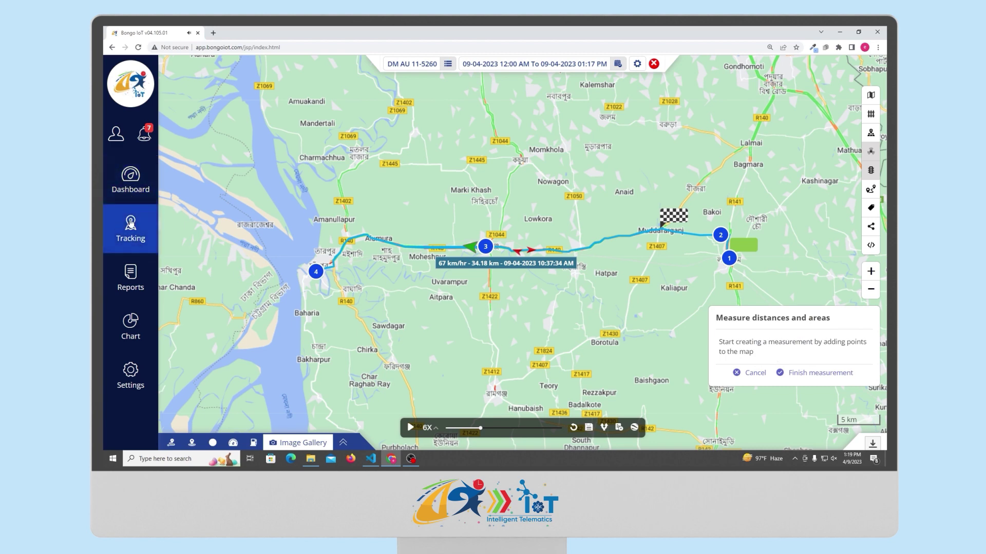
left_click(130, 224)
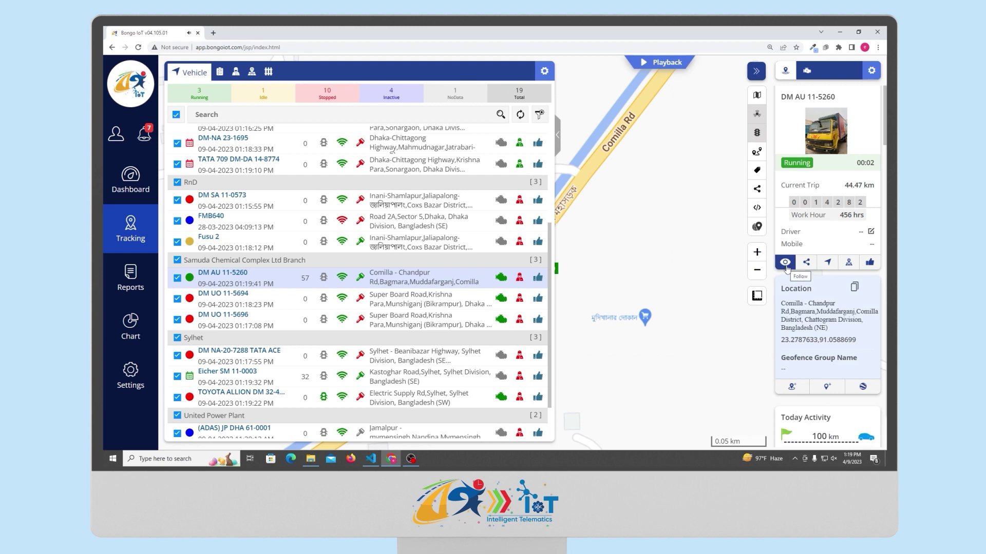
- Follow DM AU 11-5260 live in a popup map, zoomed on Comilla - Chandpur Rd at 43 km/h
left_click(785, 263)
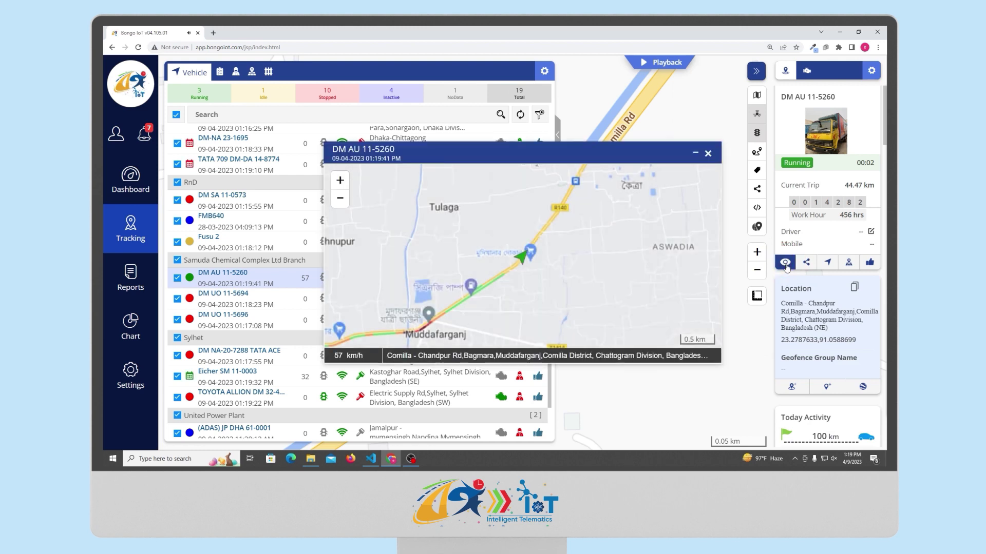
scroll(588, 276, "down", 2)
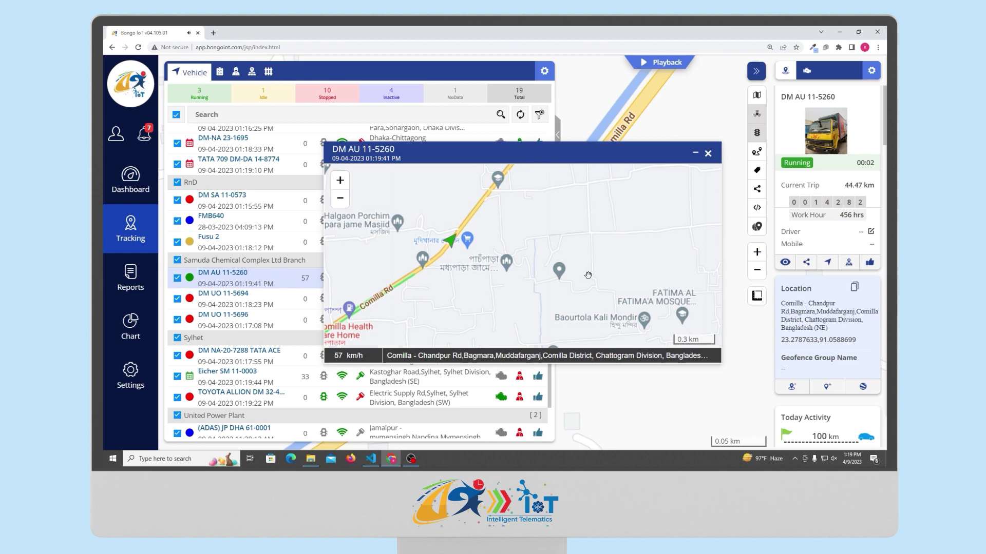
scroll(588, 275, "up", 3)
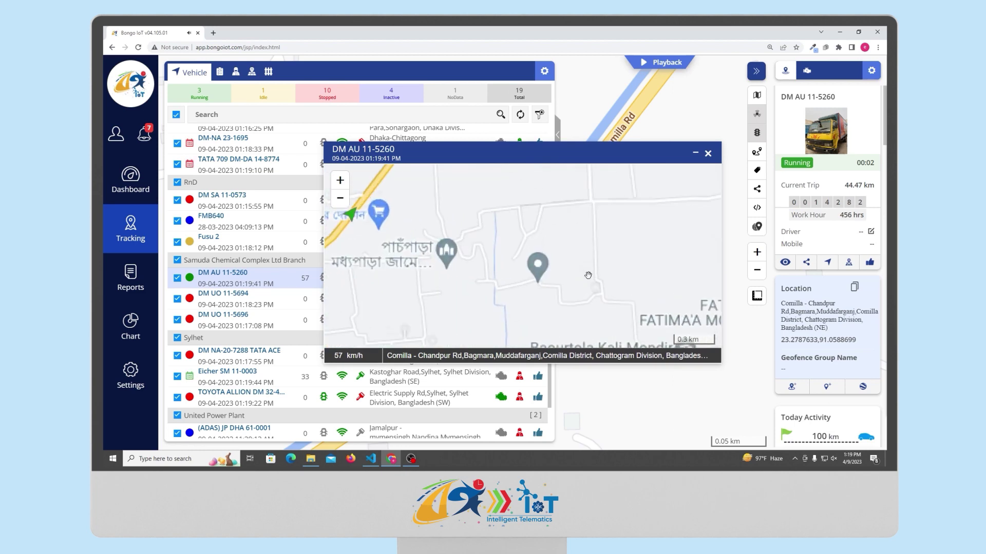
scroll(587, 275, "down", 2)
scroll(587, 276, "down", 5)
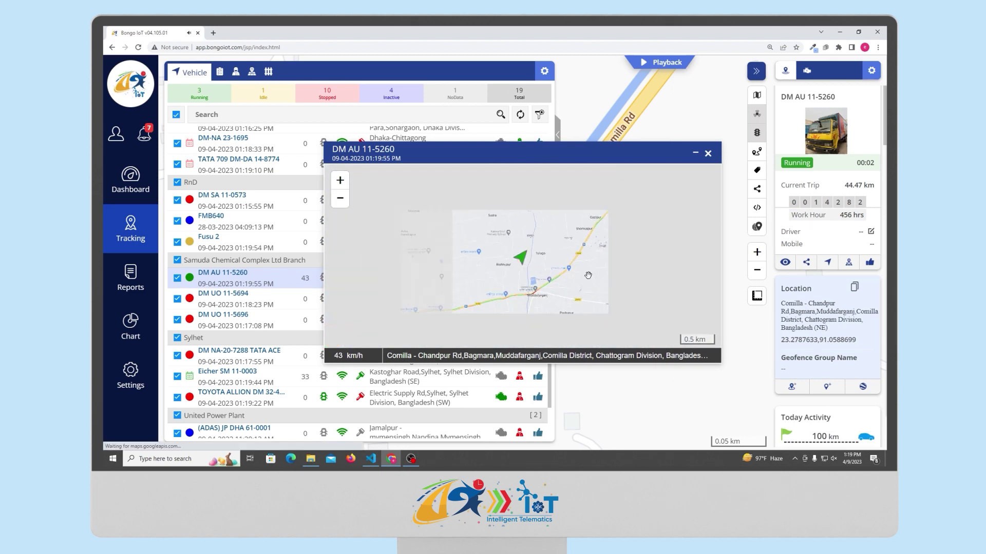
left_click(805, 262)
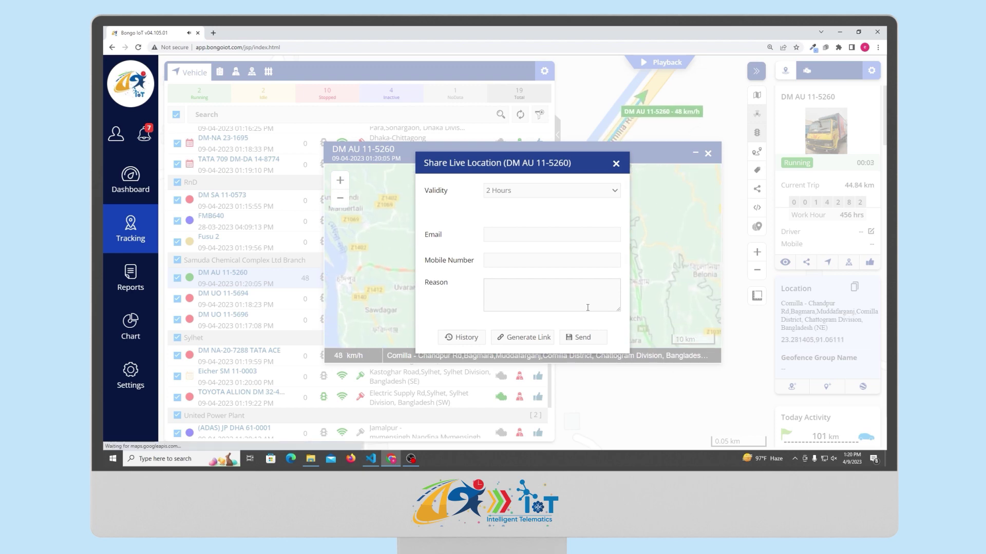
triple_click(451, 260)
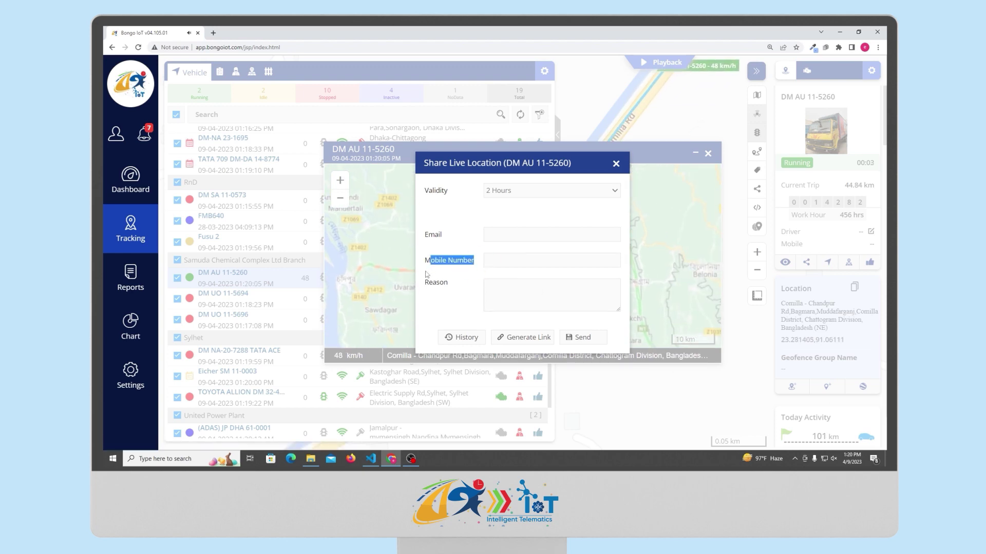
triple_click(436, 283)
left_click(615, 163)
- Close the follow map, open and dismiss Add Expense, and scroll back to DM AU 11-5260's header
left_click(708, 154)
scroll(827, 257, "down", 5)
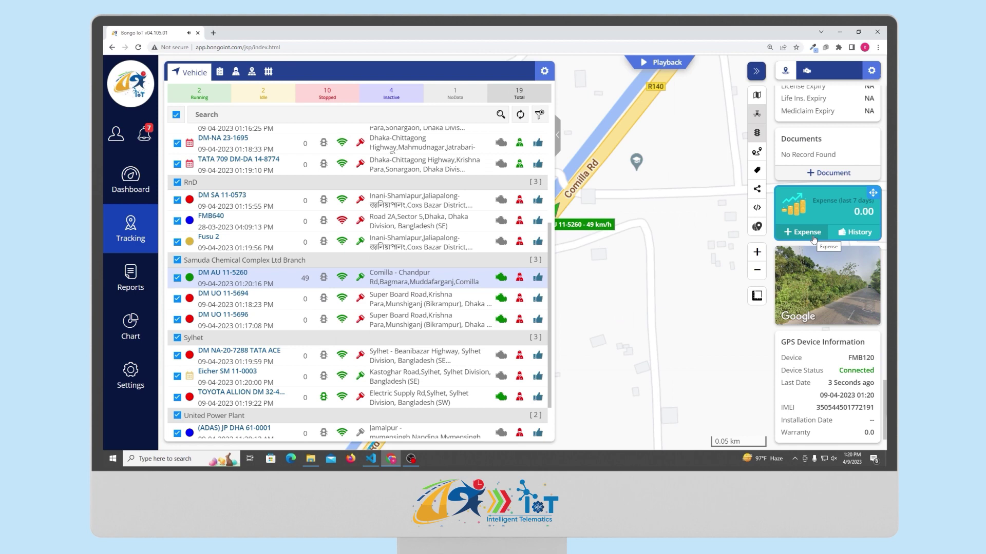
left_click(812, 235)
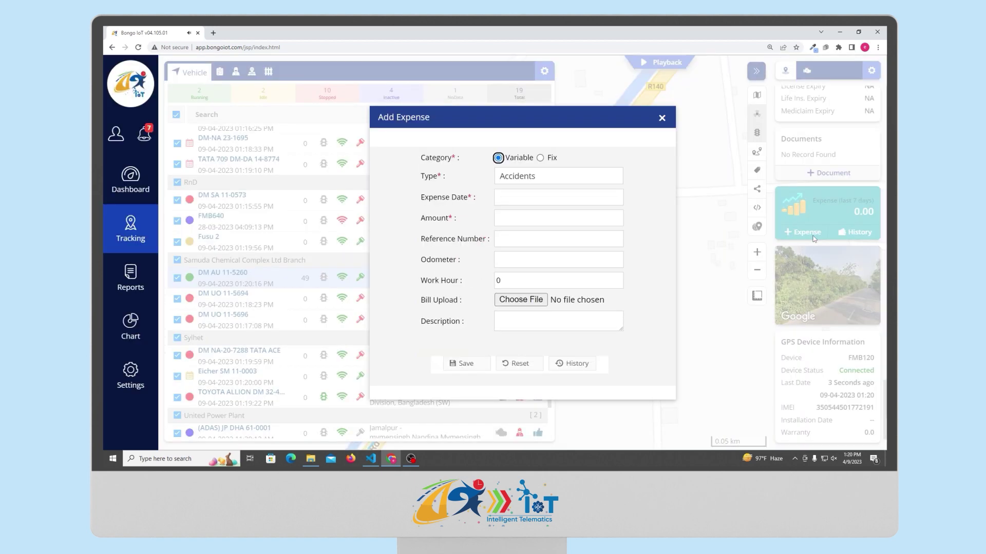
left_click(662, 119)
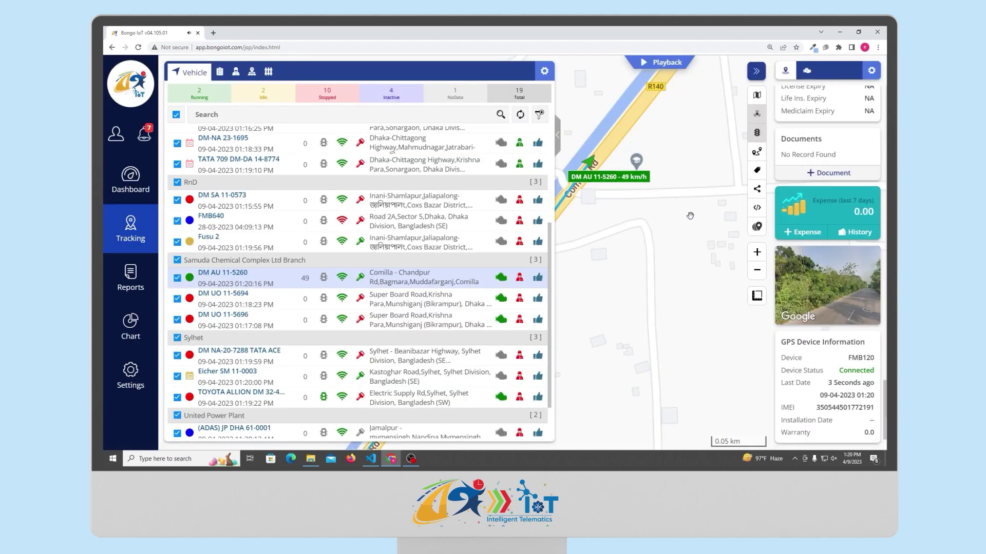
scroll(884, 319, "up", 5)
scroll(884, 319, "up", 10)
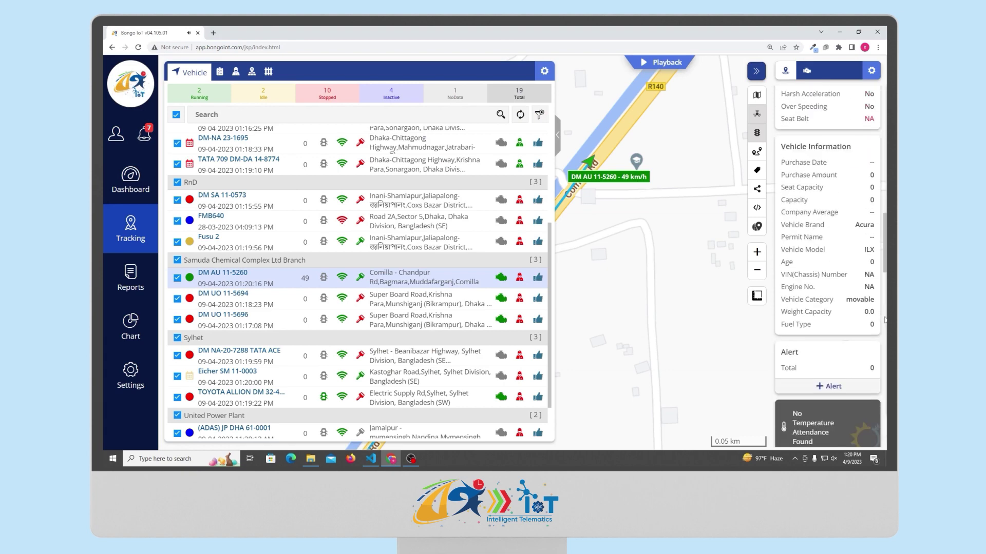
scroll(884, 319, "up", 5)
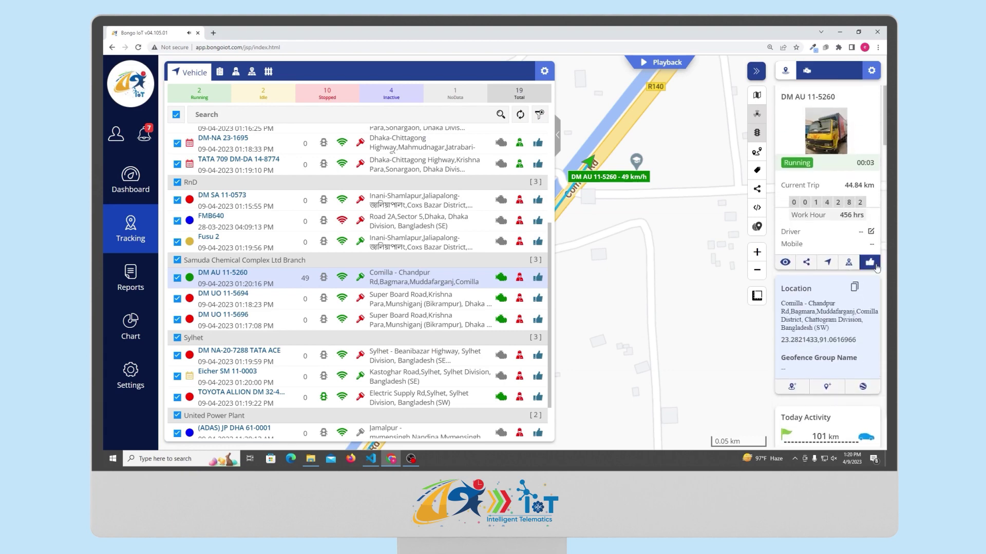
- Search near DM AU 11-5260 with a 217 km radius and browse the Near By Vehicle list
left_click(851, 259)
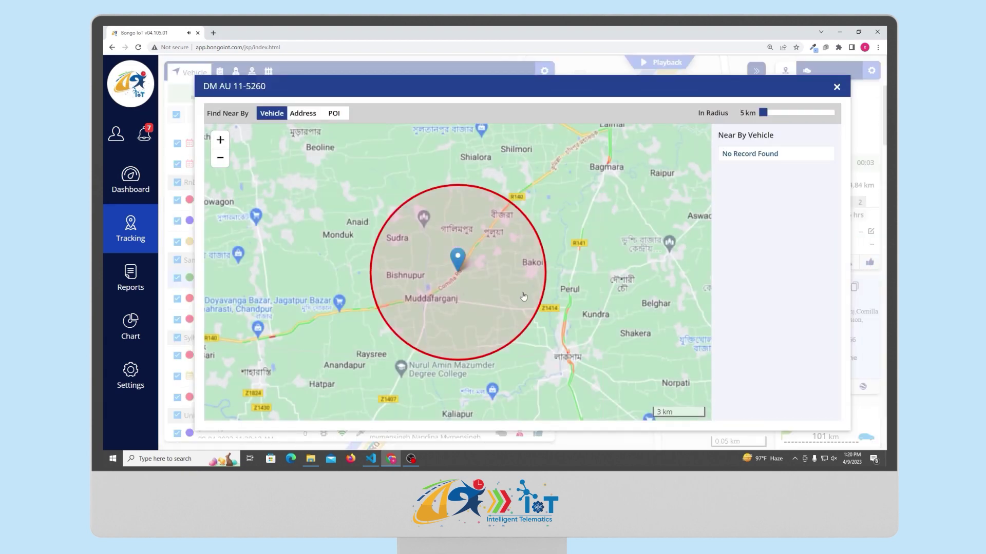
left_click_drag(763, 112, 793, 113)
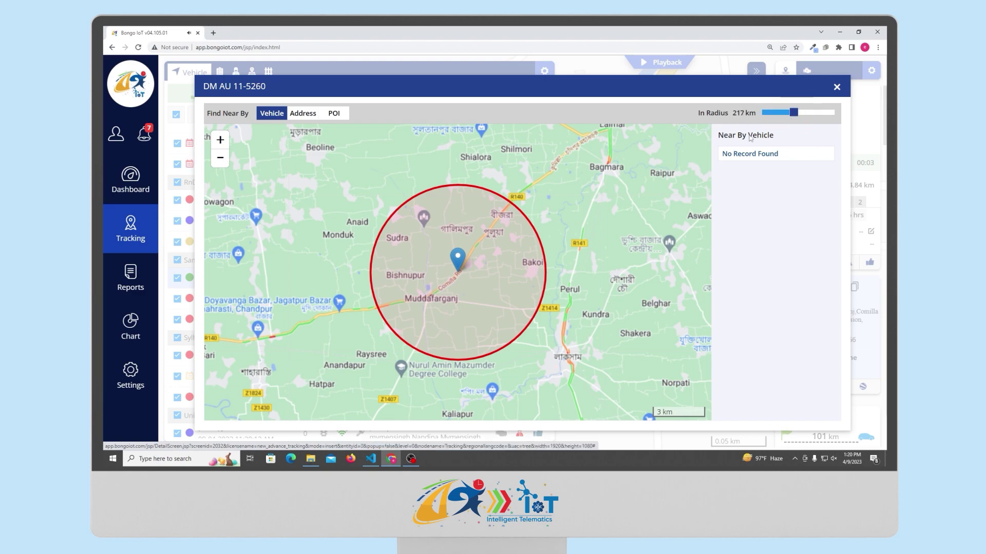
scroll(455, 260, "up", 1)
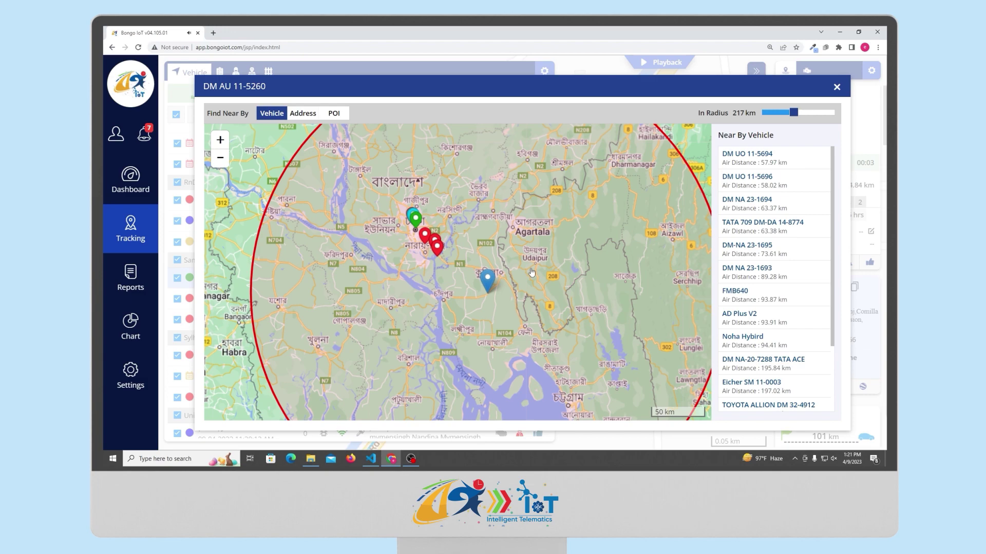
scroll(531, 272, "down", 2)
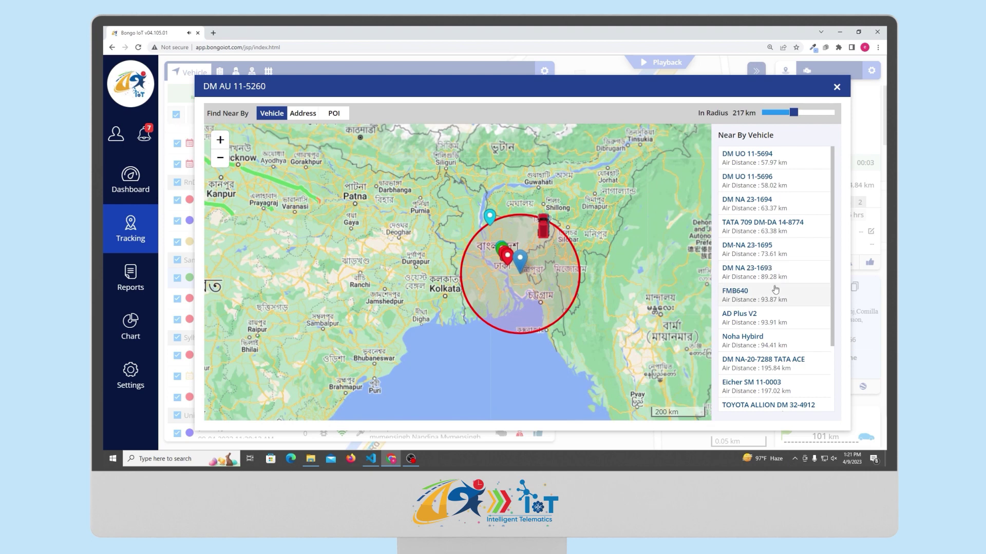
scroll(771, 284, "down", 2)
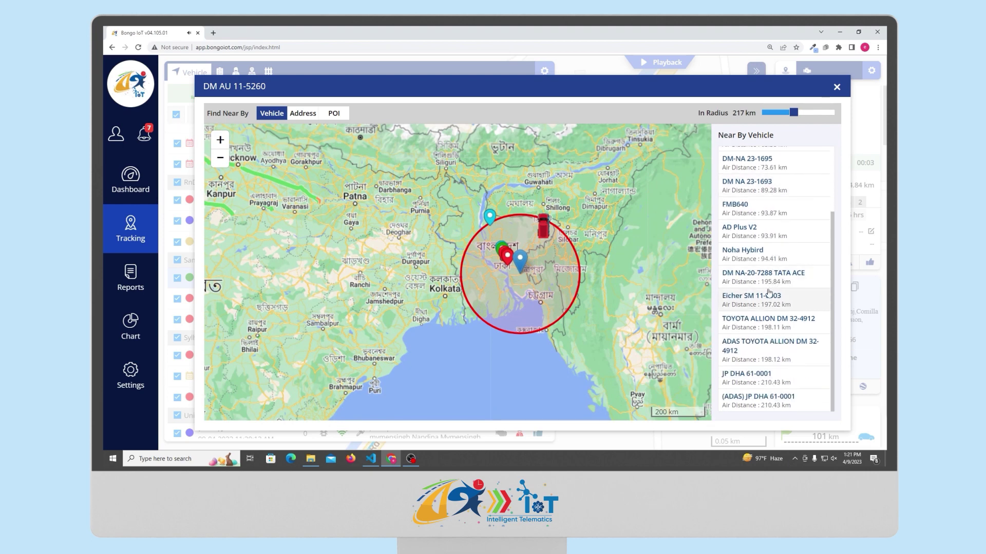
scroll(770, 290, "up", 2)
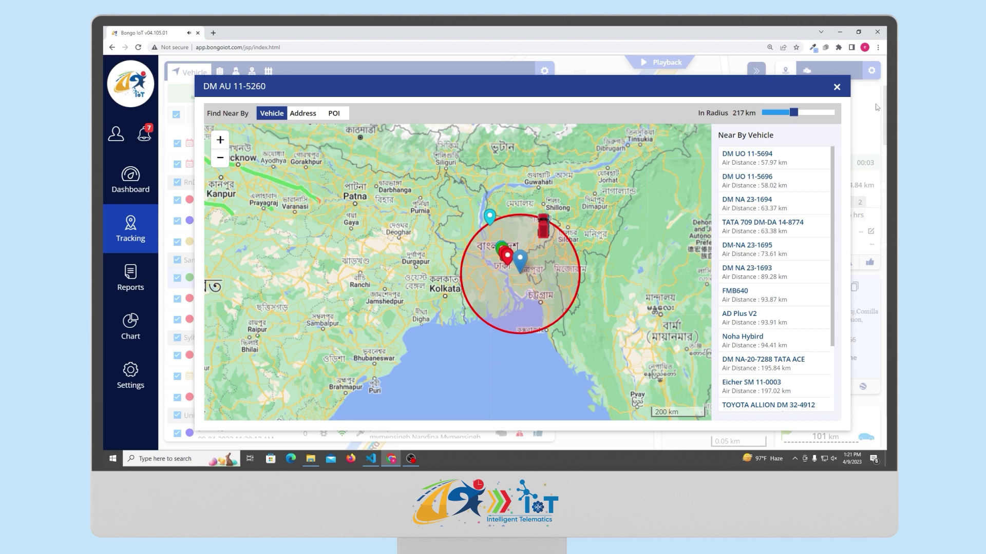
- Close Find Near By, check DM AU 11-5260's OBD health readings, then try Add Geofence
left_click(837, 89)
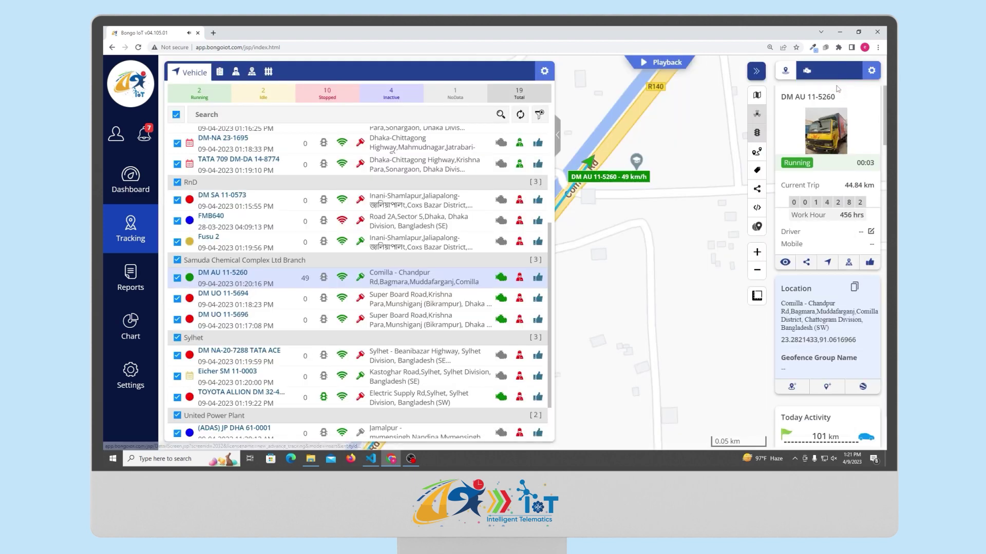
left_click(501, 278)
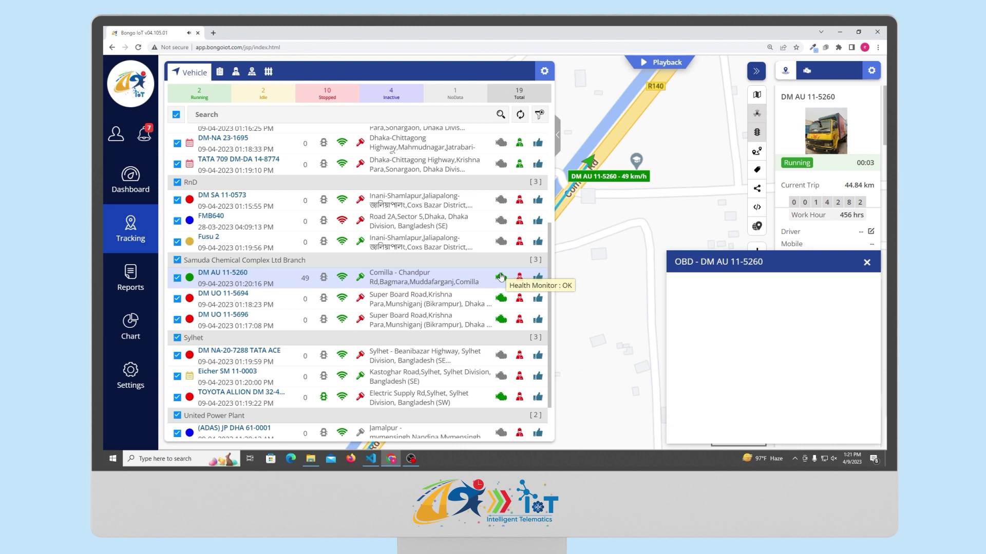
left_click(868, 266)
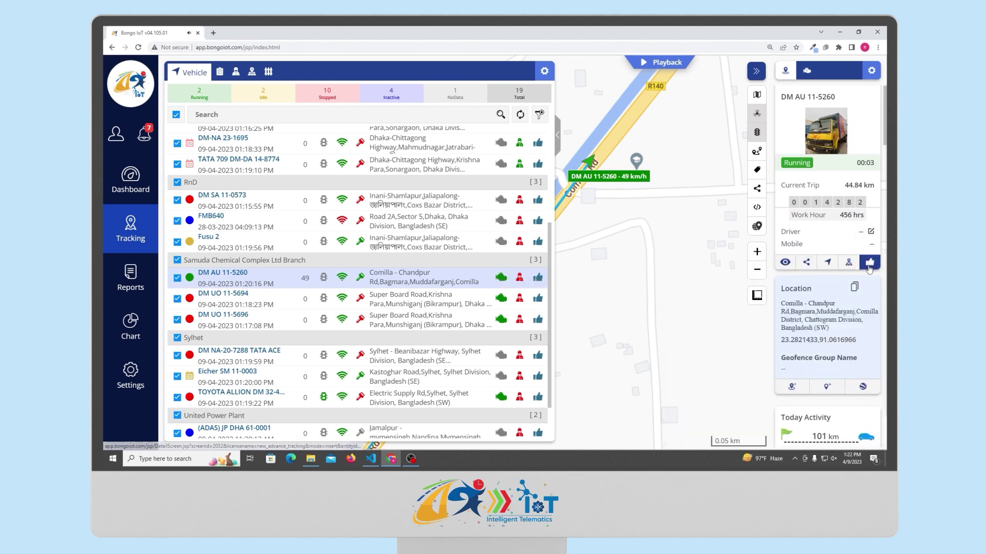
left_click(796, 391)
scroll(832, 308, "down", 2)
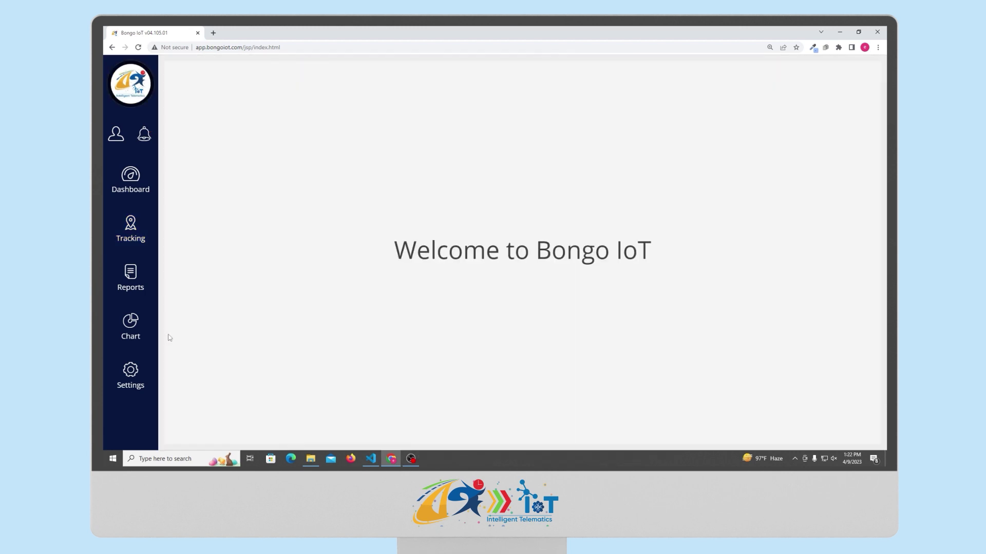
- Open Reports and look through the submenus of the first report categories
left_click(132, 277)
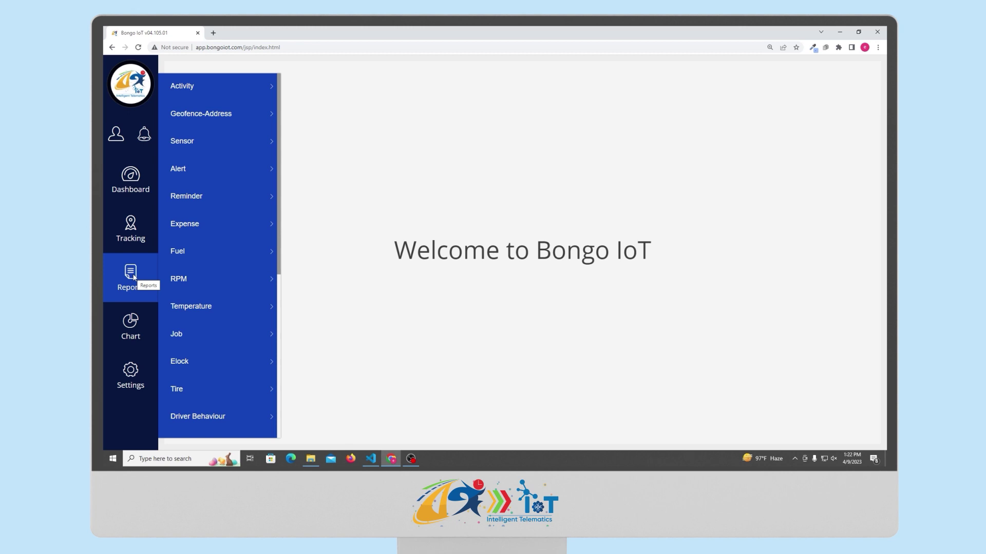
mouse_move(189, 140)
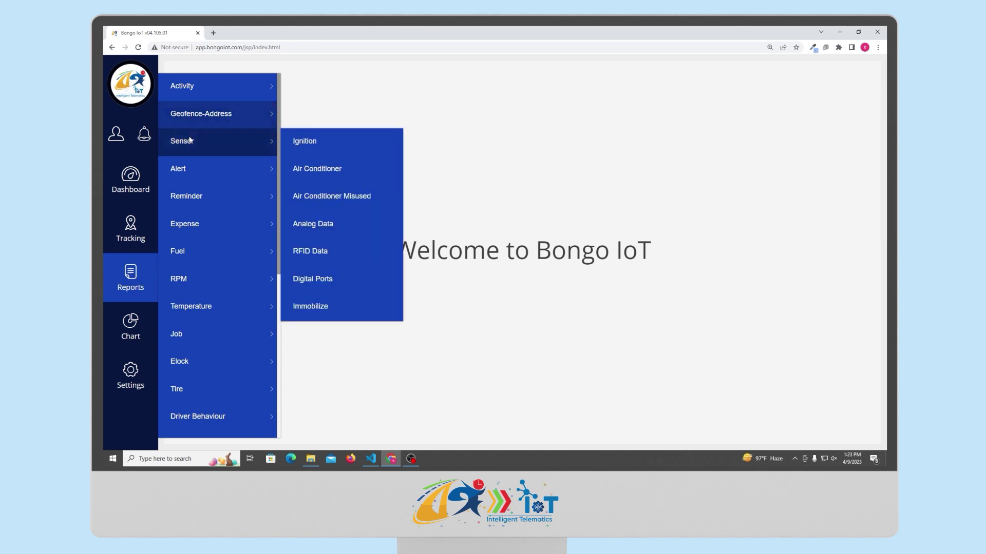
mouse_move(191, 168)
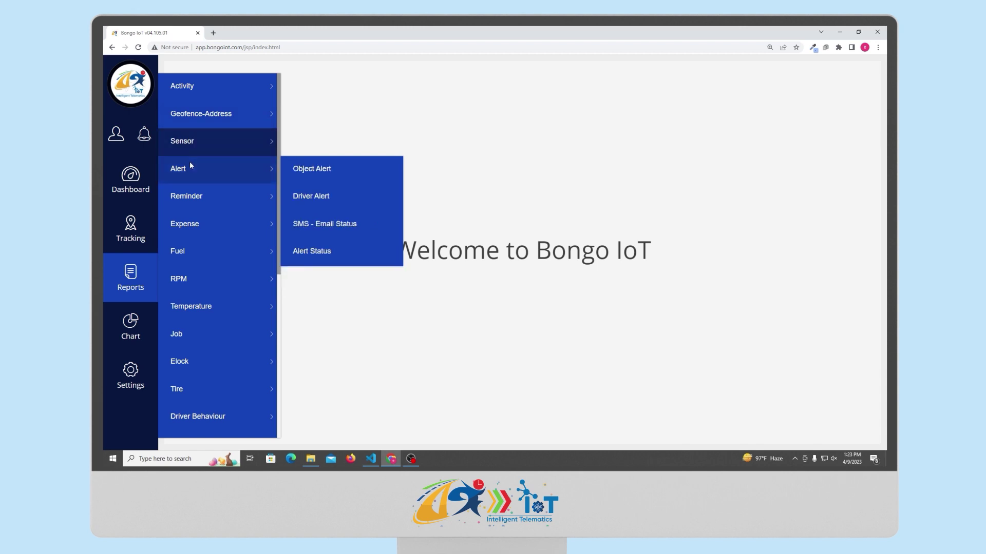
mouse_move(199, 195)
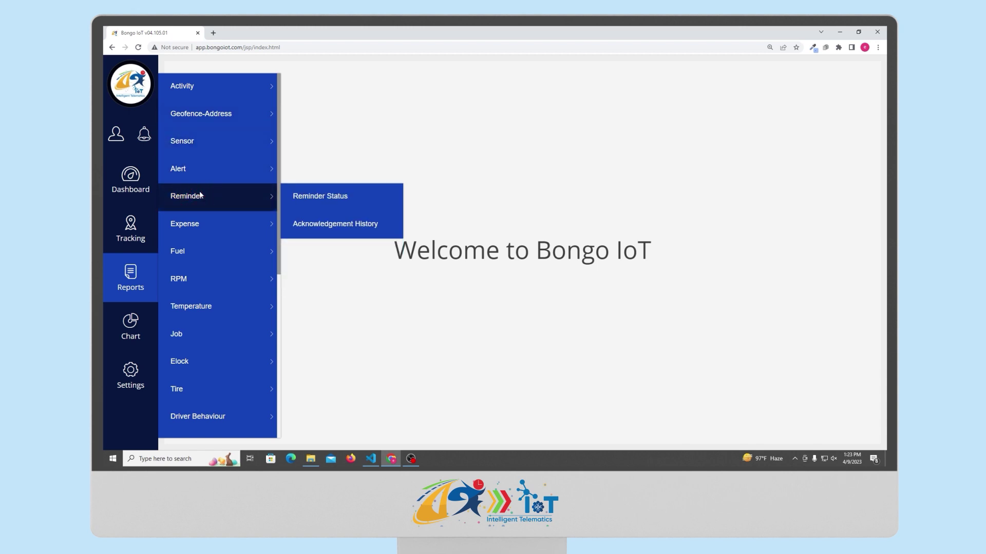
mouse_move(187, 251)
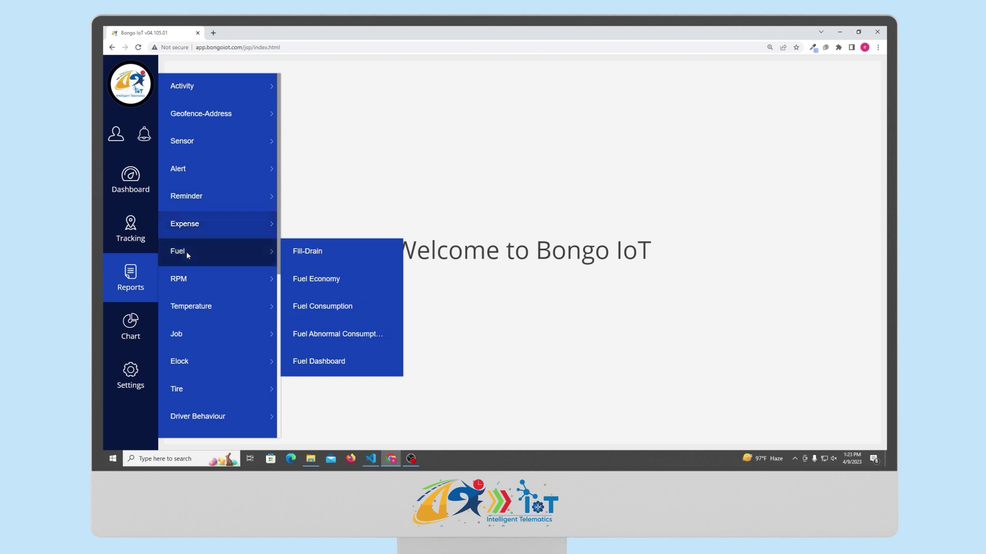
scroll(186, 251, "down", 3)
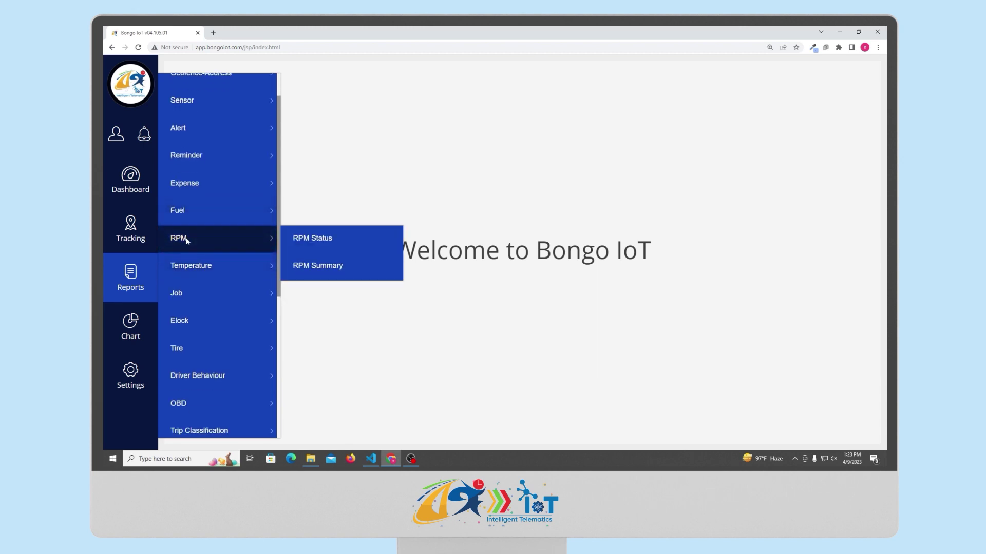
mouse_move(189, 229)
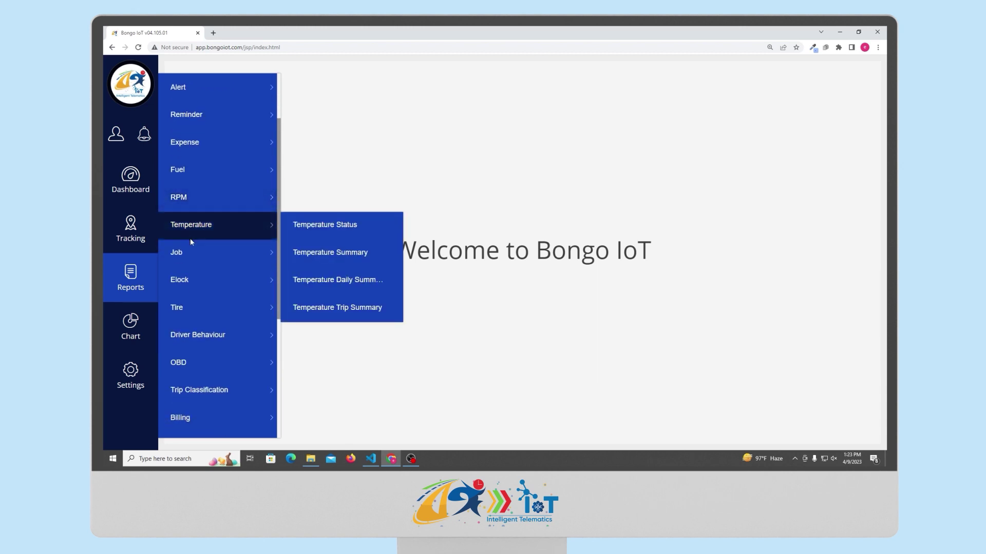
- Browse the remaining categories, ending on Fuel with Fill-Drain, Fuel Economy, Consumption and Dashboard
scroll(190, 240, "down", 1)
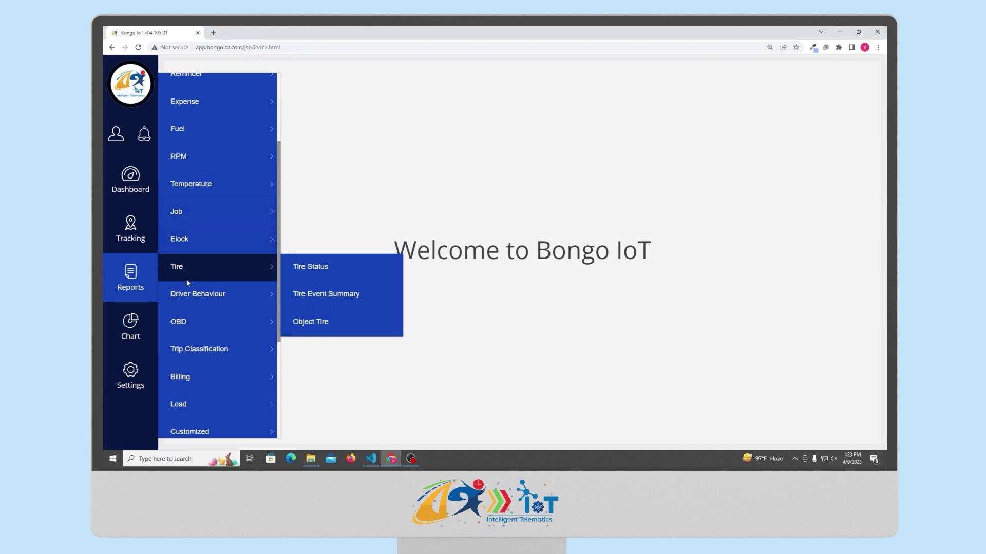
scroll(185, 295, "down", 1)
mouse_move(189, 285)
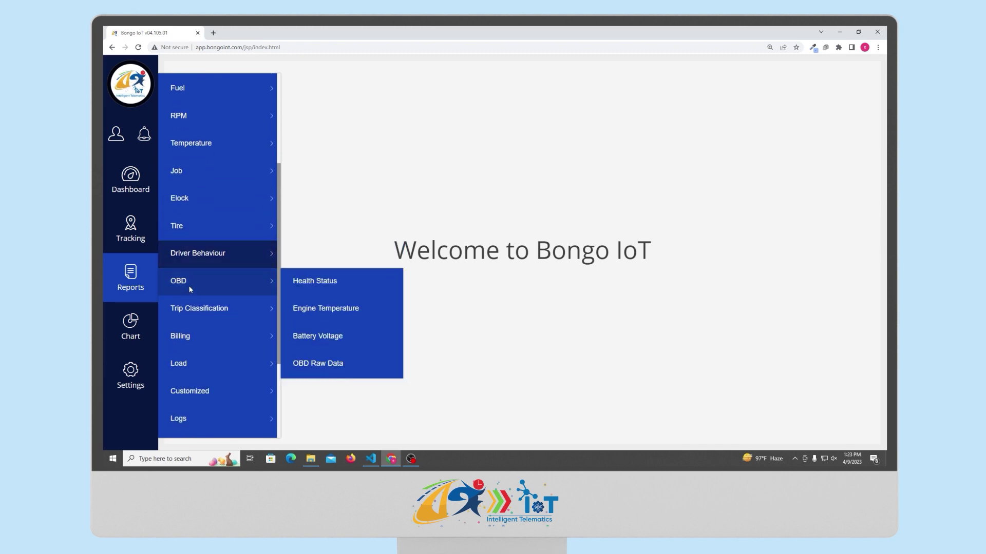
scroll(189, 285, "down", 2)
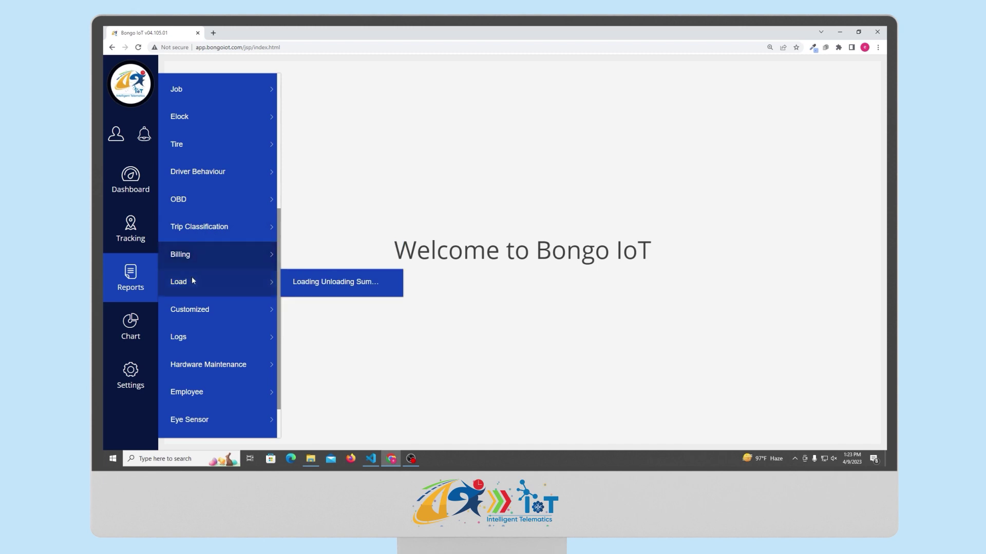
mouse_move(190, 307)
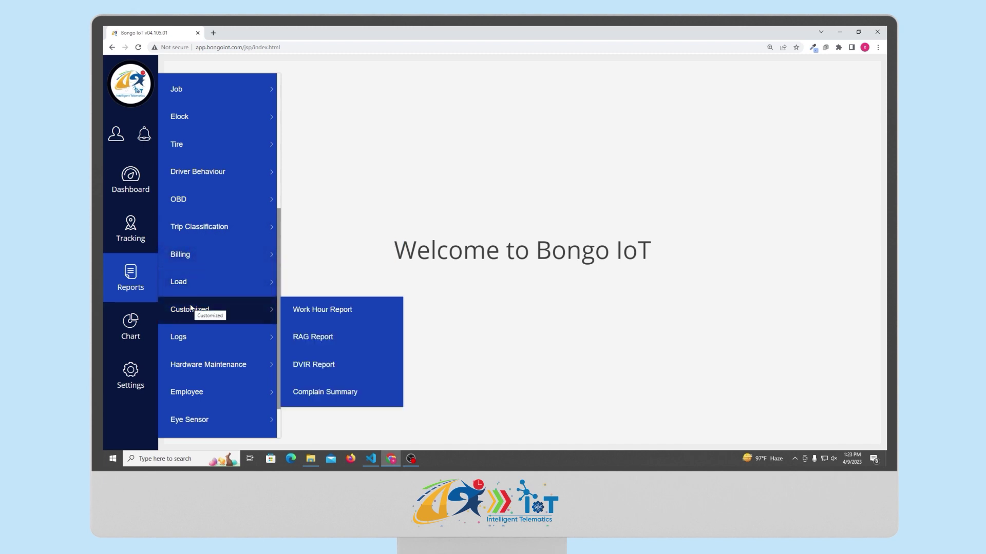
scroll(190, 308, "down", 2)
mouse_move(191, 327)
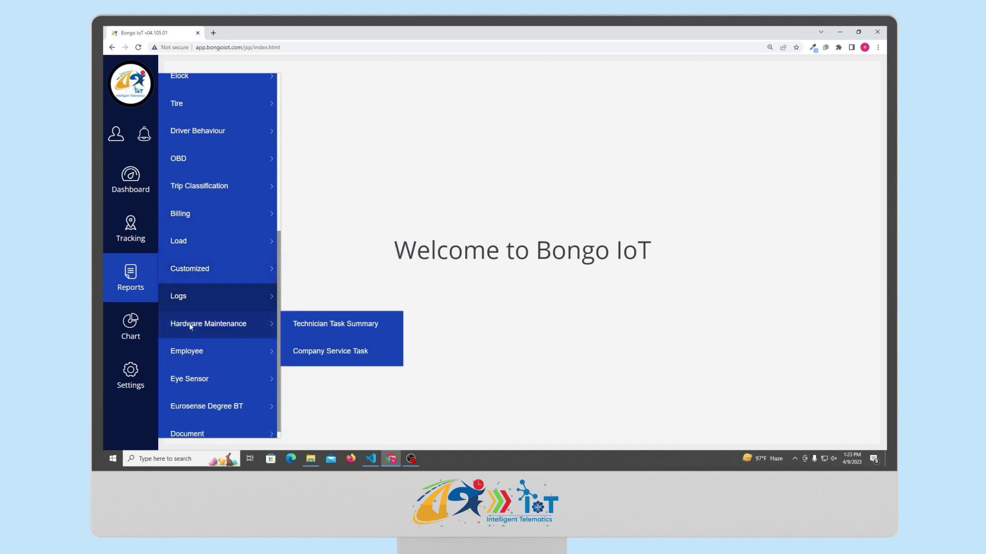
scroll(190, 327, "down", 1)
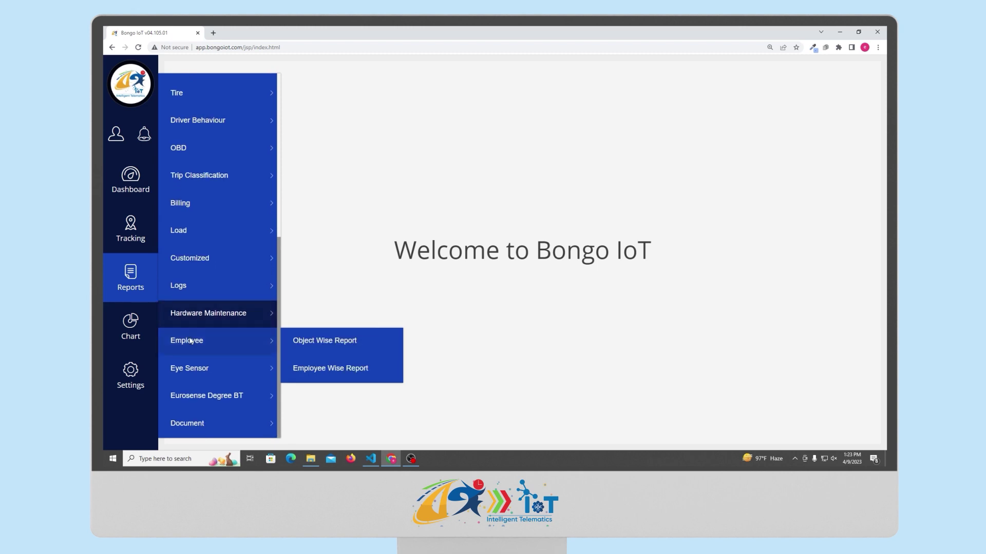
mouse_move(192, 370)
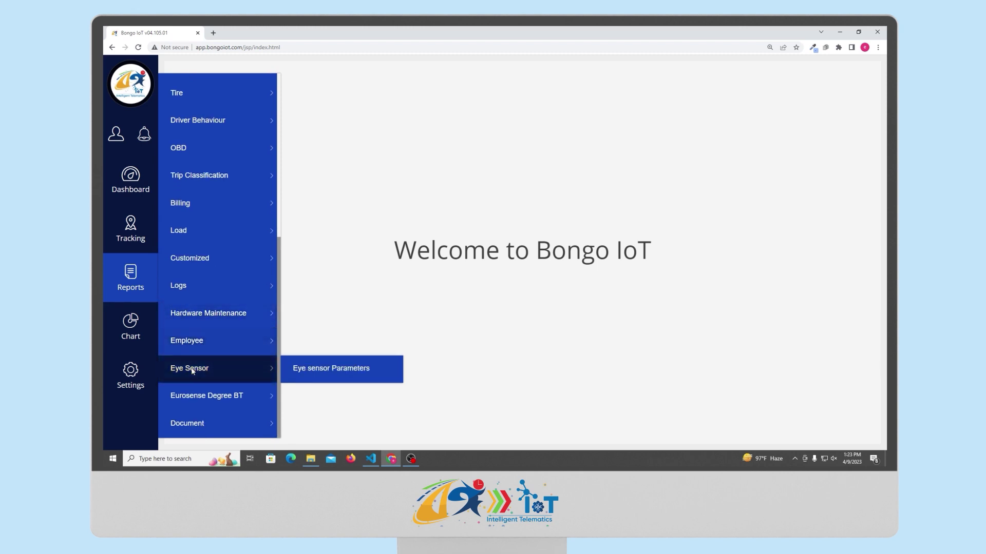
mouse_move(191, 397)
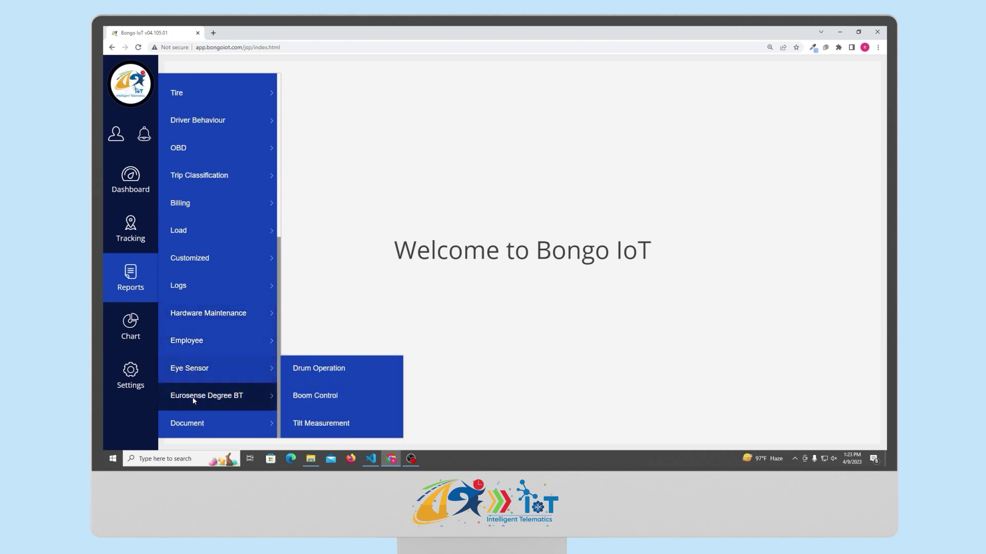
mouse_move(185, 426)
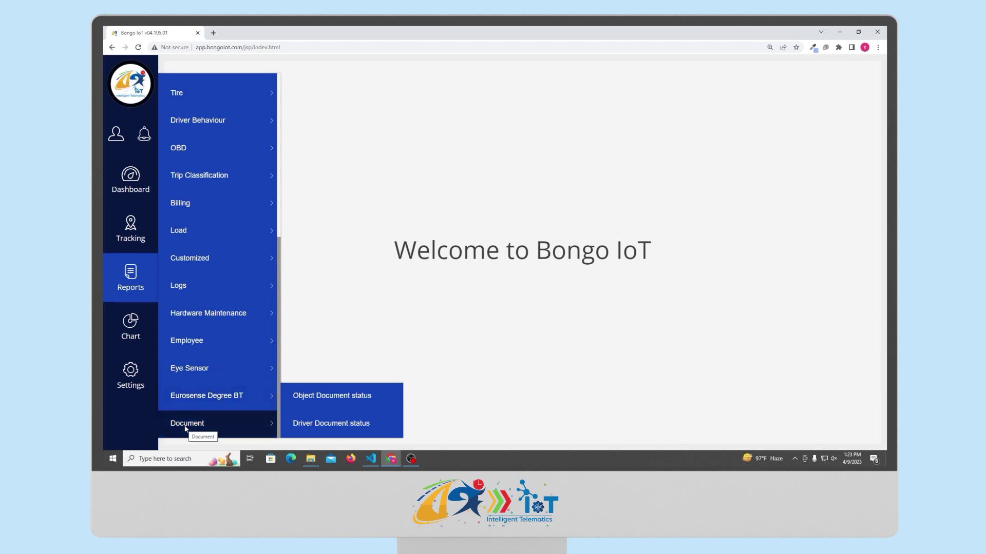
scroll(231, 322, "up", 6)
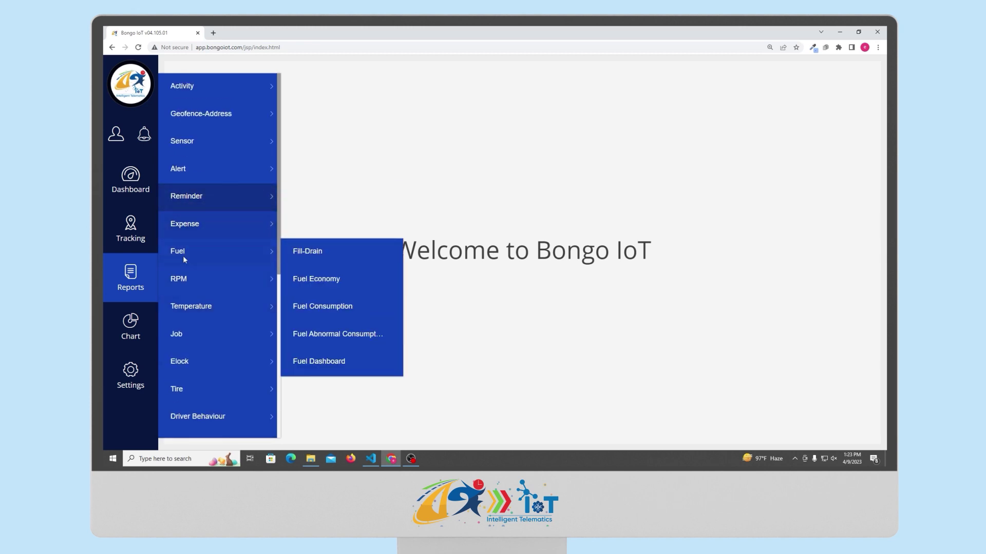
- Open the Fill-Drain fuel report, check its XLS export choices, and expand the schedule form
left_click(324, 254)
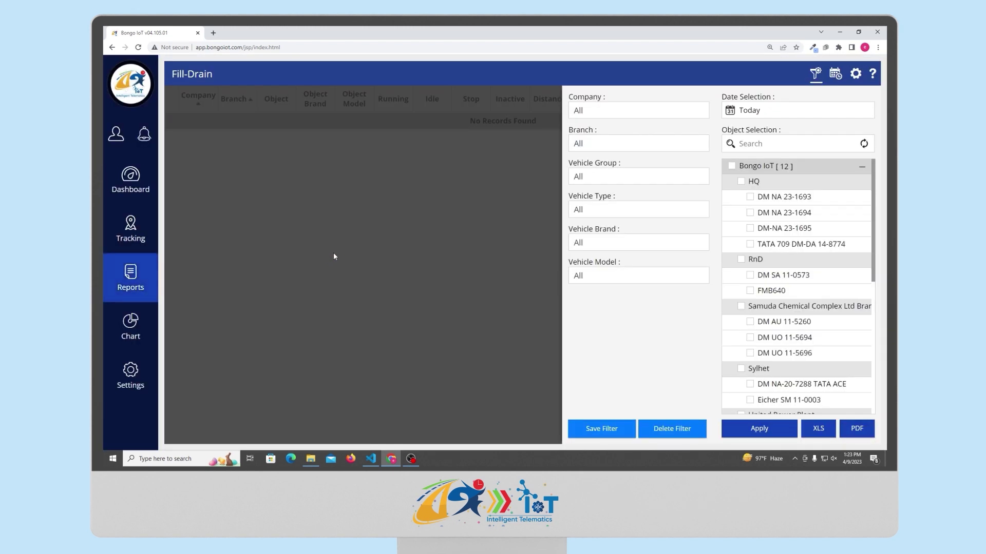
left_click(818, 430)
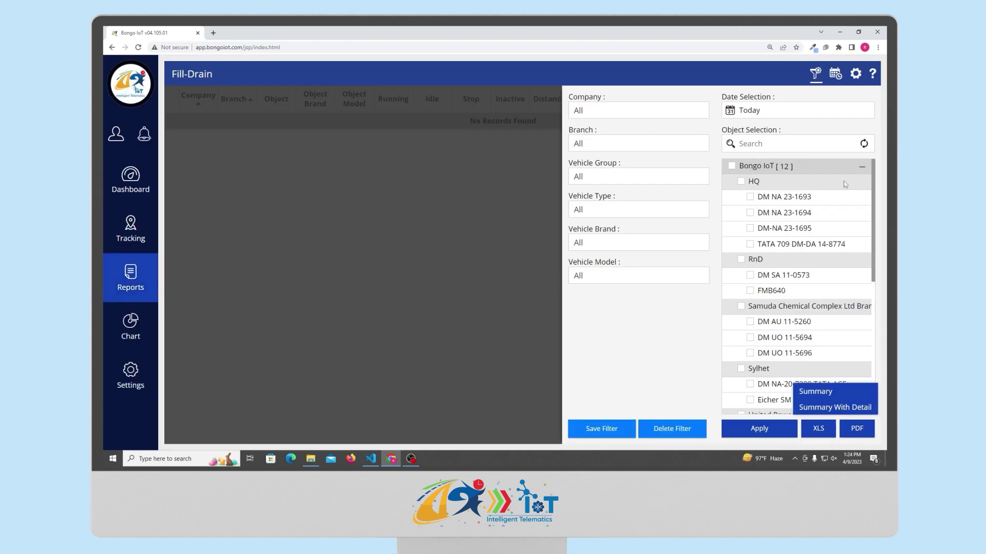
left_click(835, 74)
left_click(802, 102)
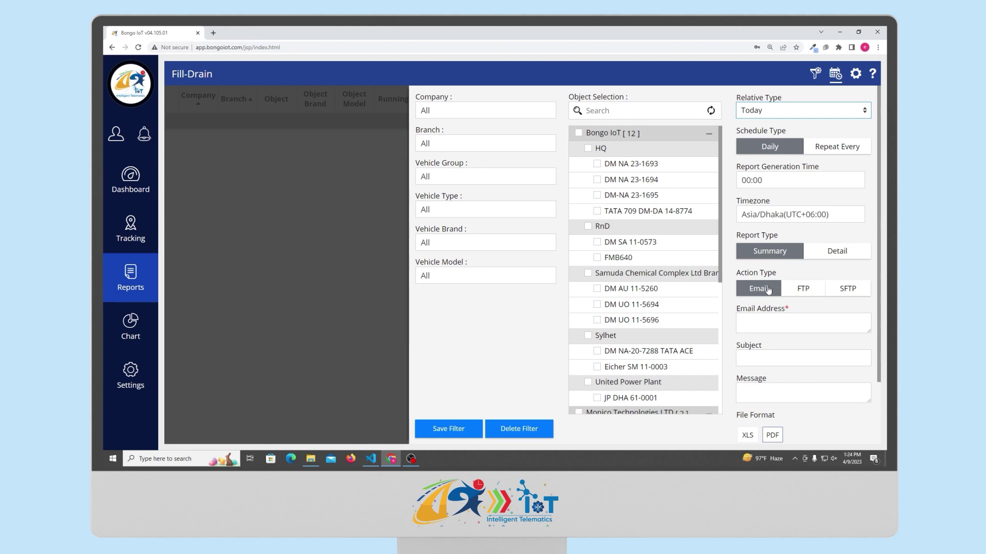
- Set the schedule's Action Type to FTP, review report and folder name fields, then return to filters
left_click(803, 291)
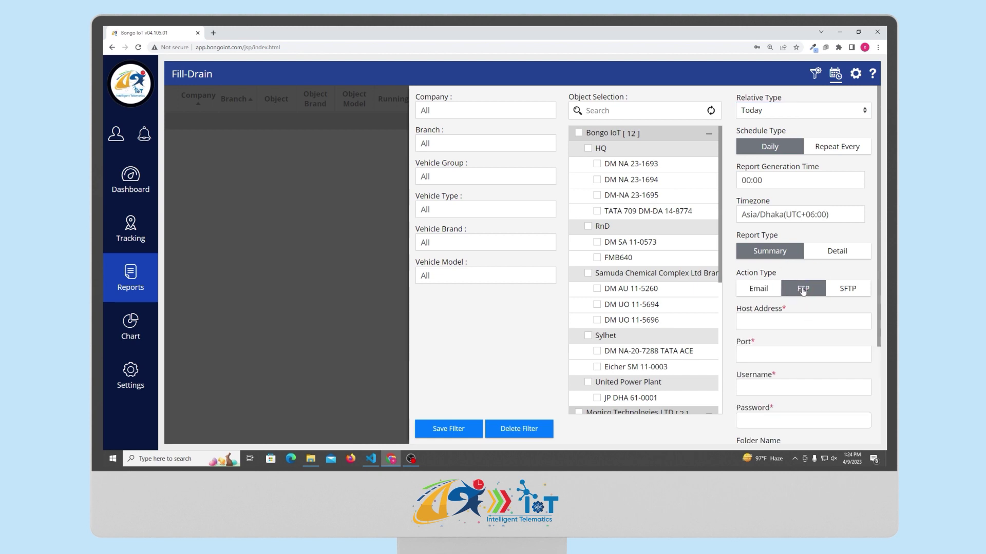
scroll(790, 291, "down", 3)
scroll(790, 291, "down", 1)
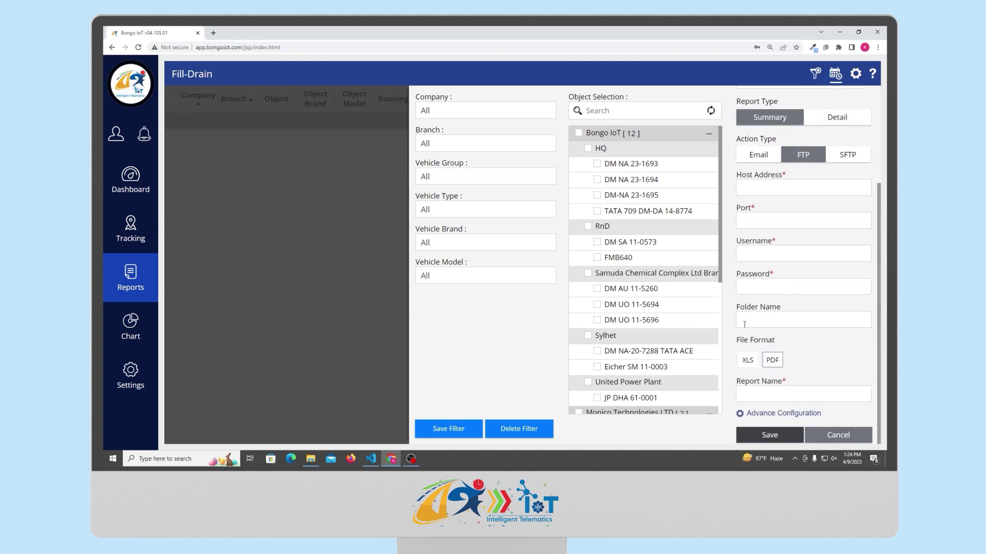
left_click(758, 394)
scroll(765, 339, "up", 1)
scroll(765, 326, "up", 3)
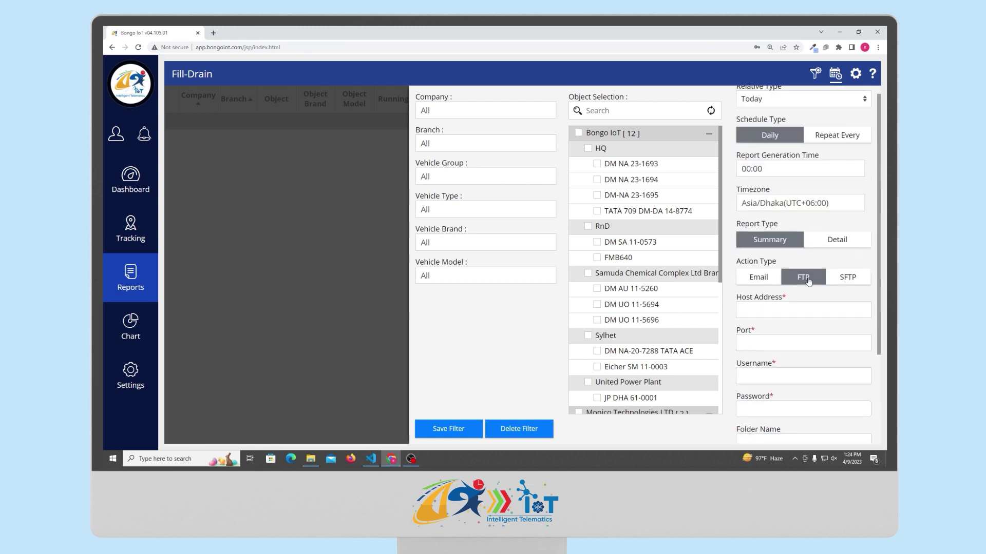
scroll(782, 325, "down", 3)
left_click(782, 319)
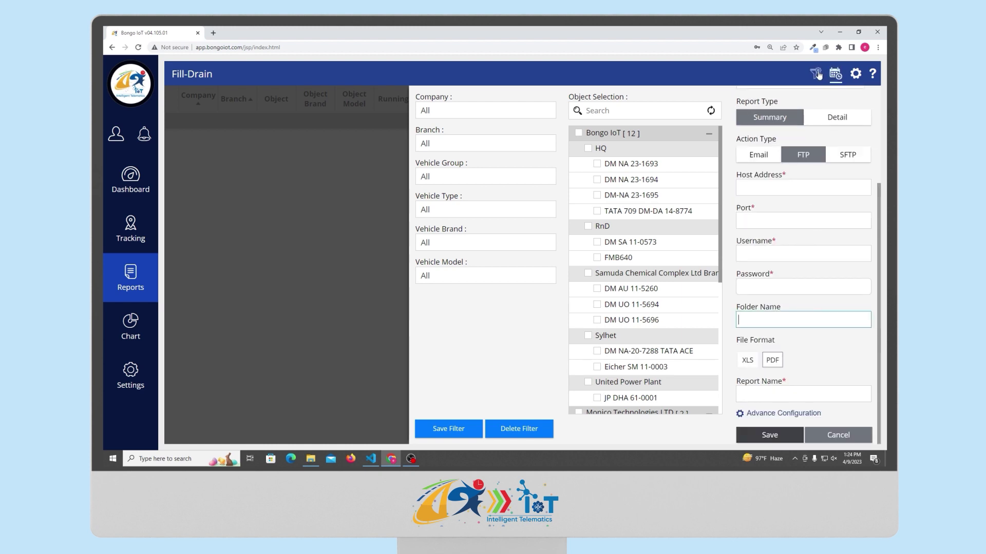
left_click(775, 111)
left_click(760, 230)
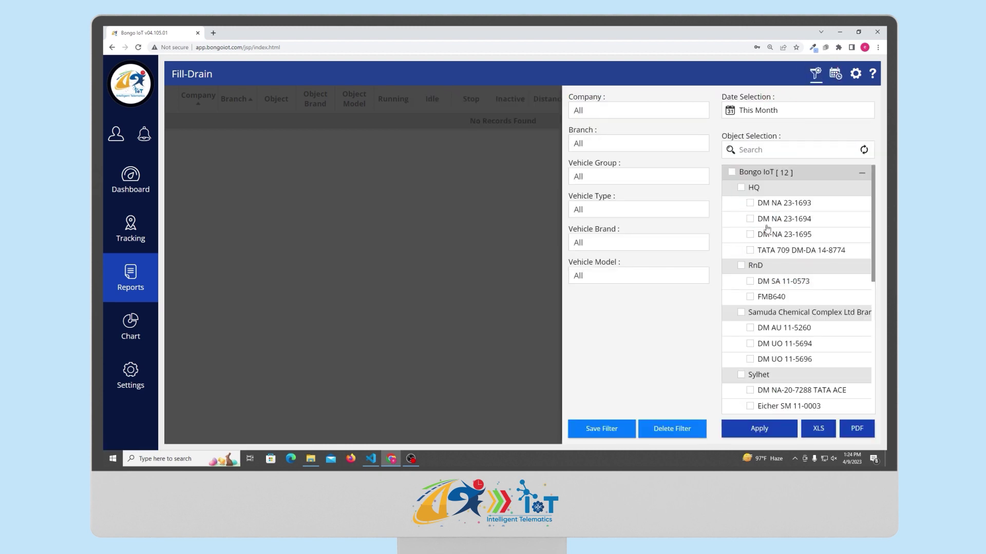
left_click(740, 312)
left_click(758, 429)
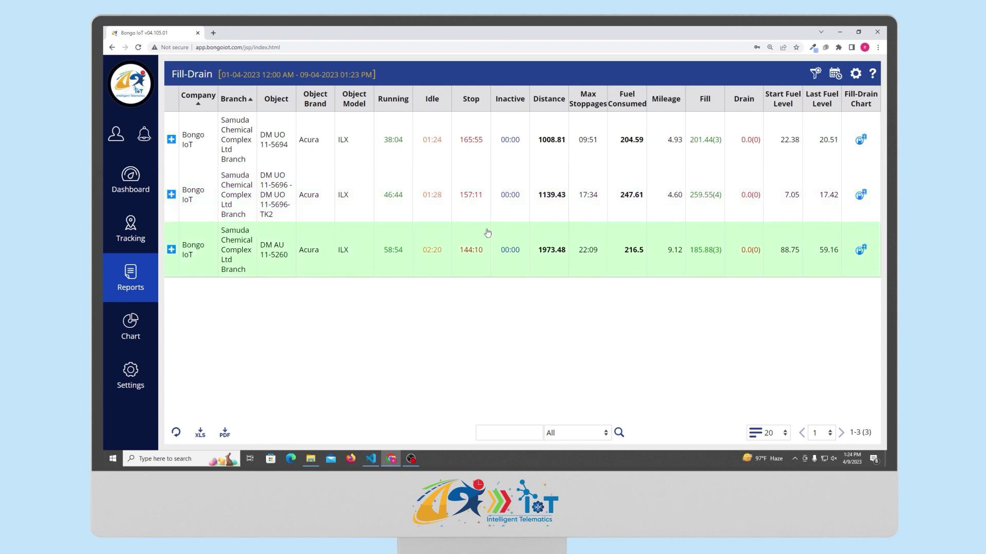
mouse_move(201, 435)
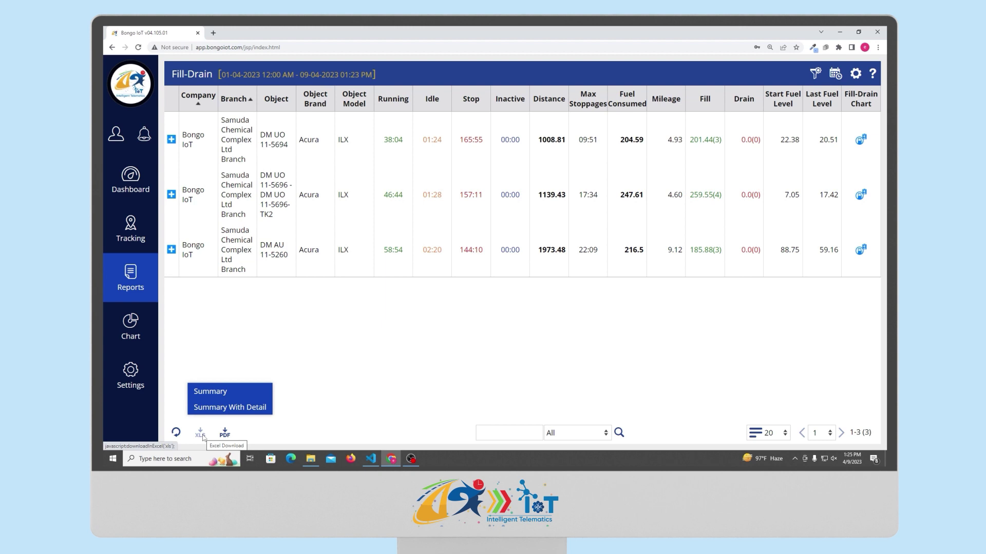
left_click(467, 143)
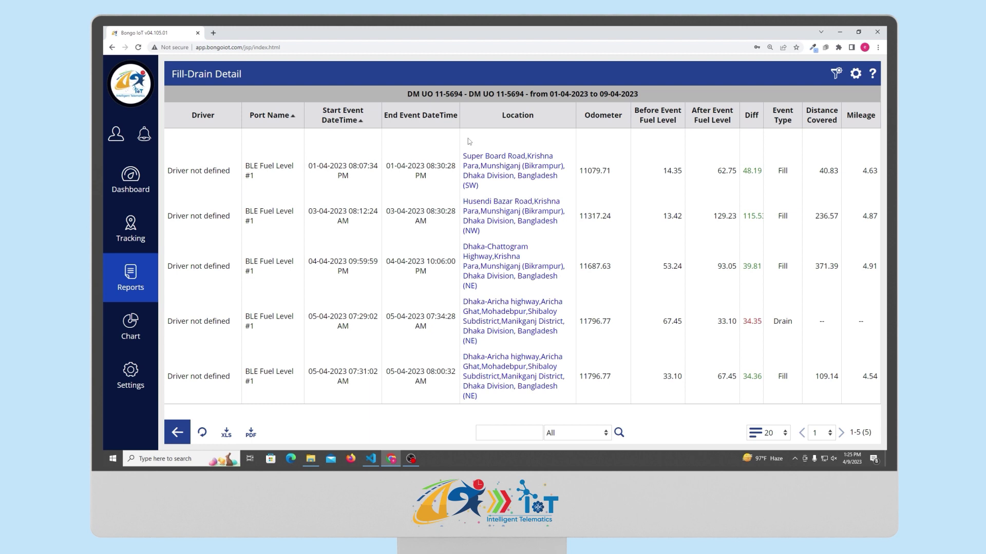
- Review the Fill-Drain detail's filter panel and its column display settings without changing them
left_click(836, 73)
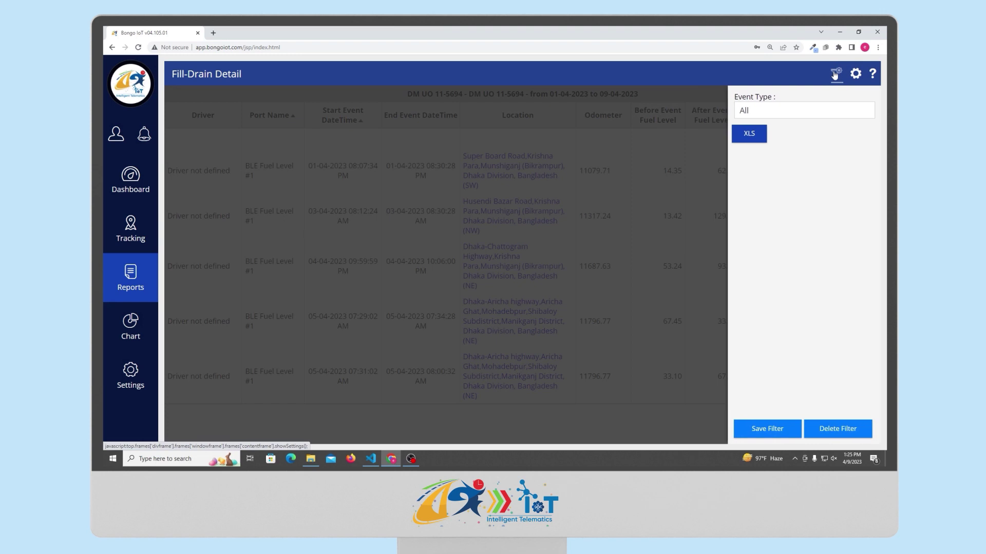
left_click(852, 74)
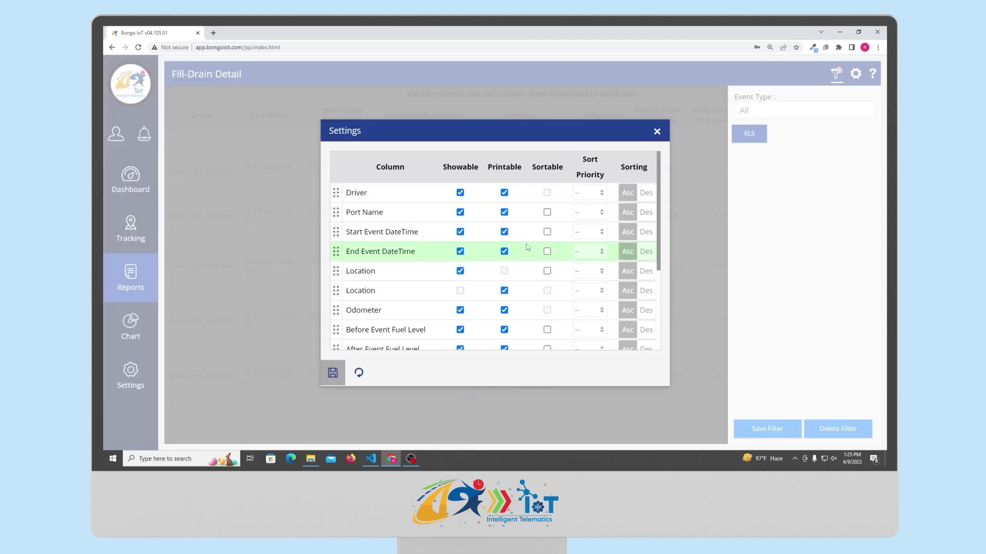
scroll(528, 247, "down", 2)
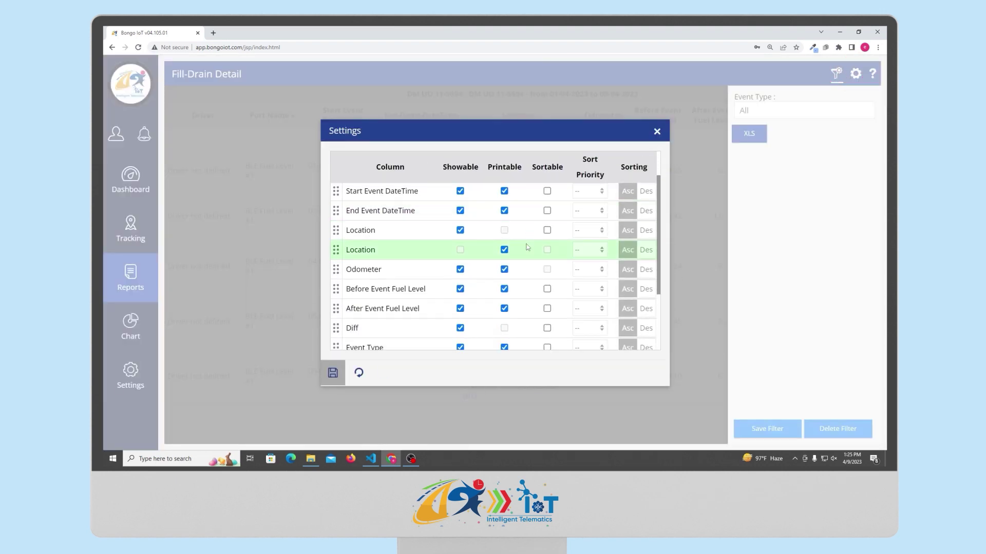
scroll(528, 247, "down", 3)
scroll(528, 247, "up", 5)
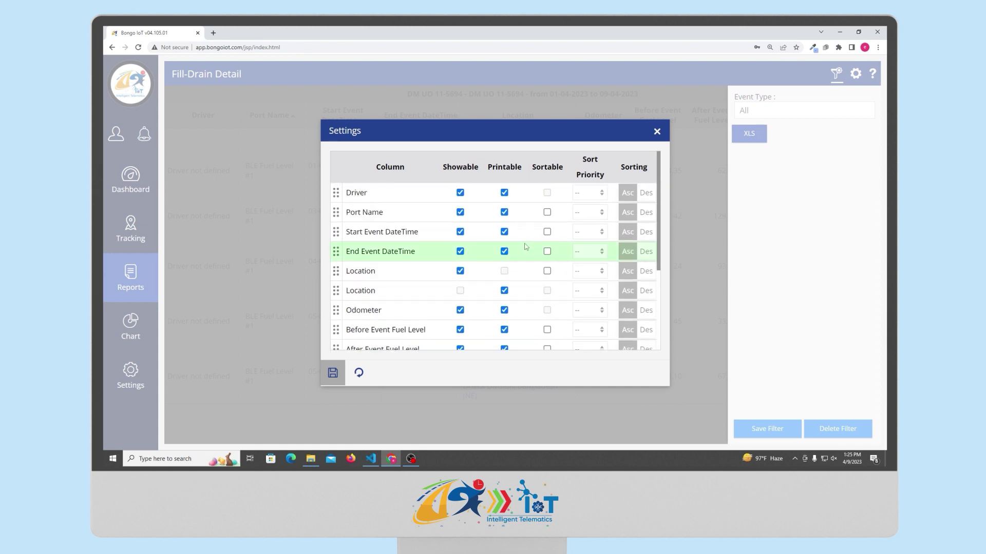
left_click(657, 131)
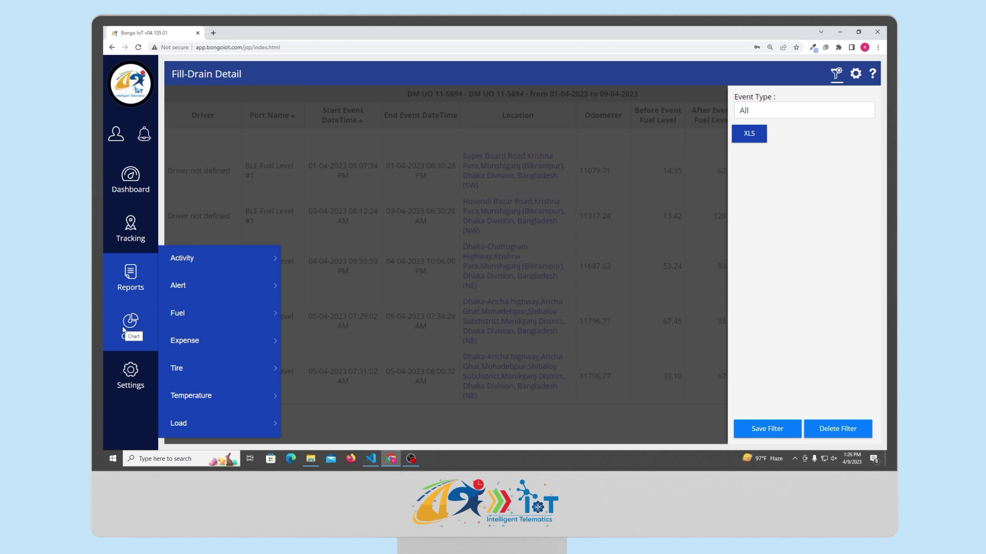
mouse_move(200, 264)
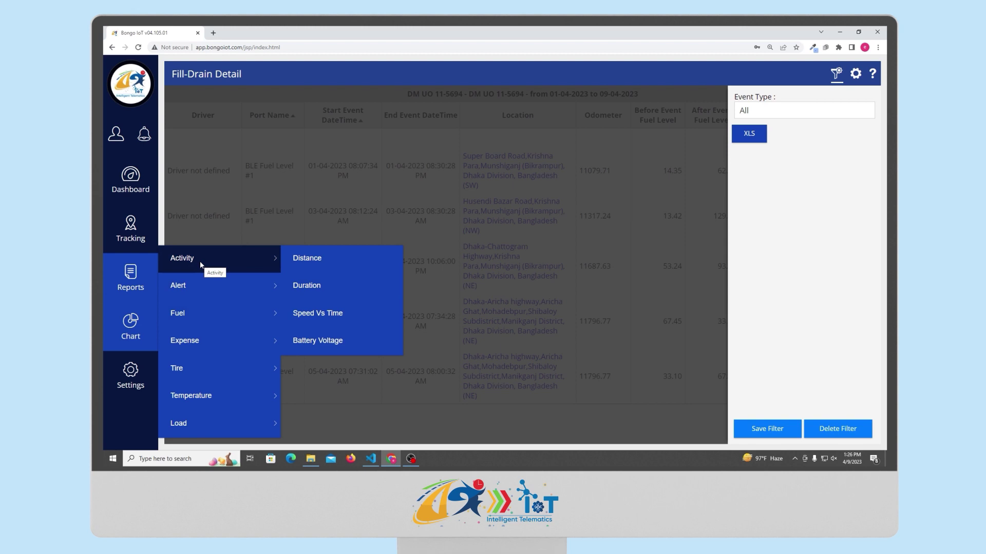
- Generate the Fill-Drain chart for DM UO 11-5696, which returns No Event Found
mouse_move(199, 318)
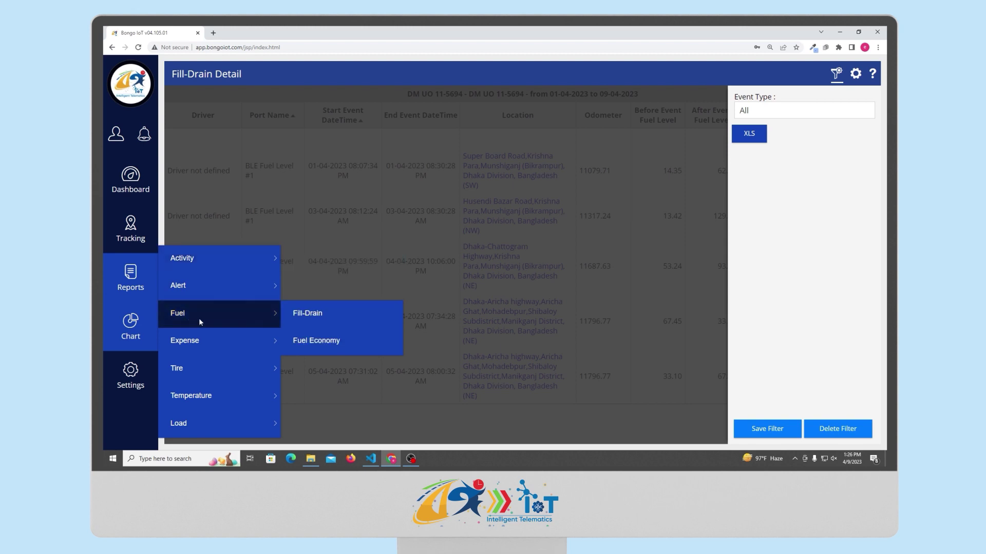
left_click(300, 318)
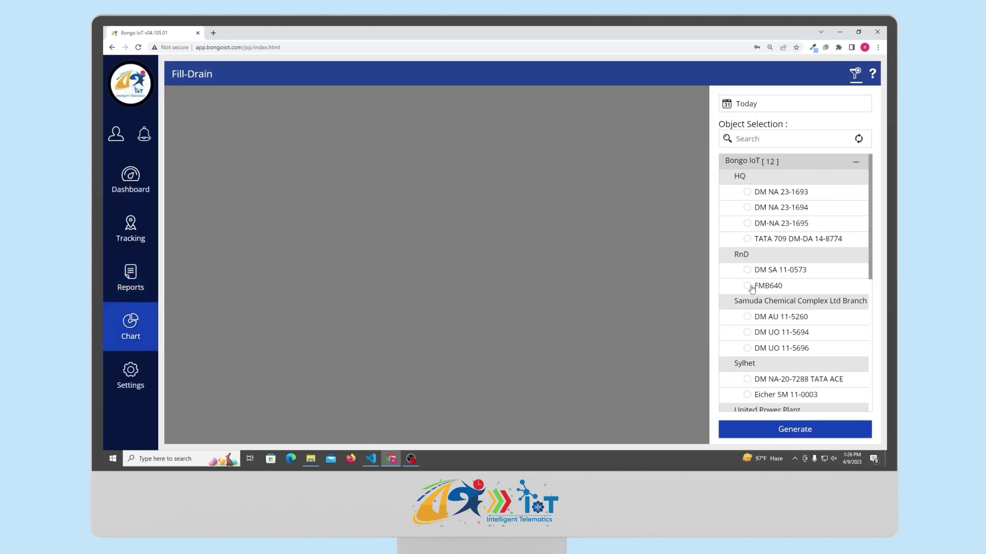
left_click(747, 331)
left_click(747, 348)
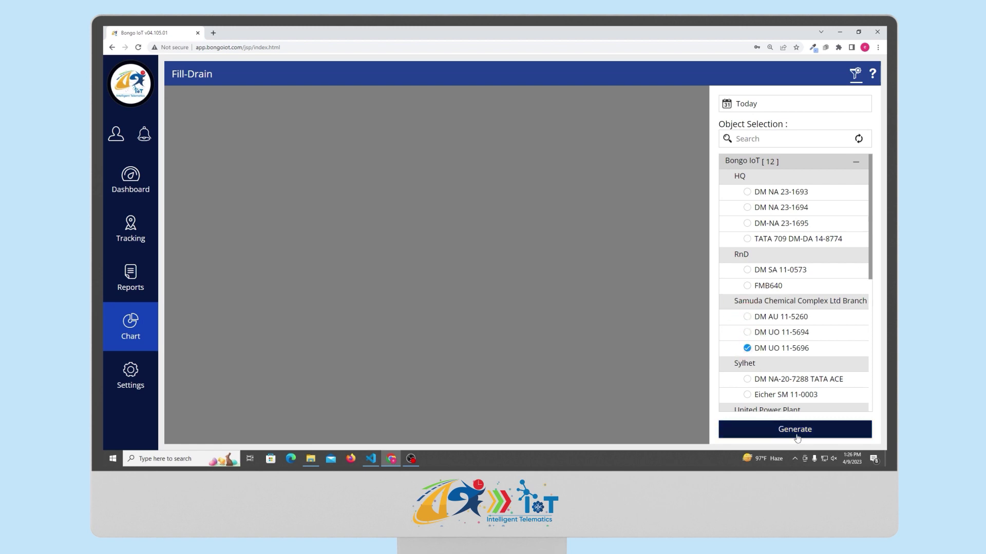
left_click(781, 427)
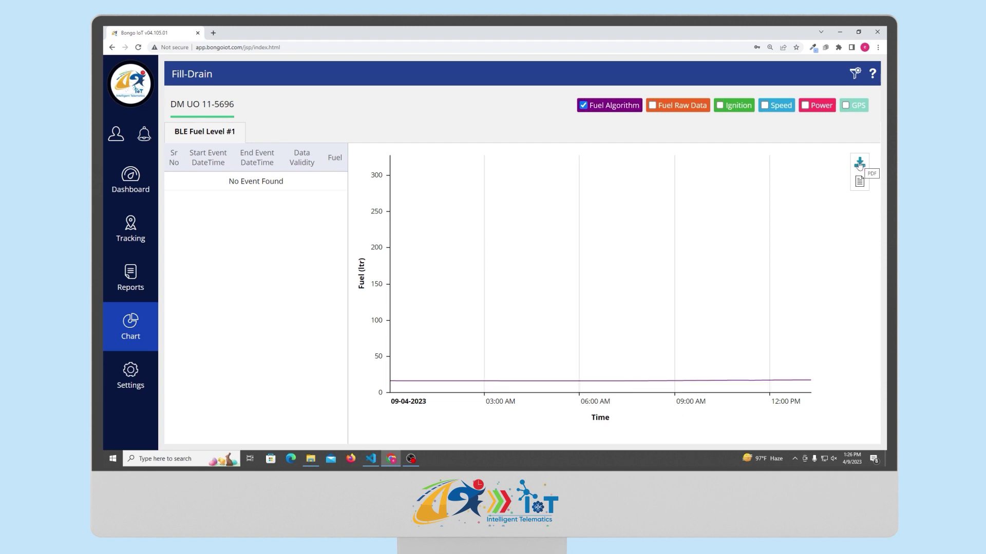
mouse_move(130, 323)
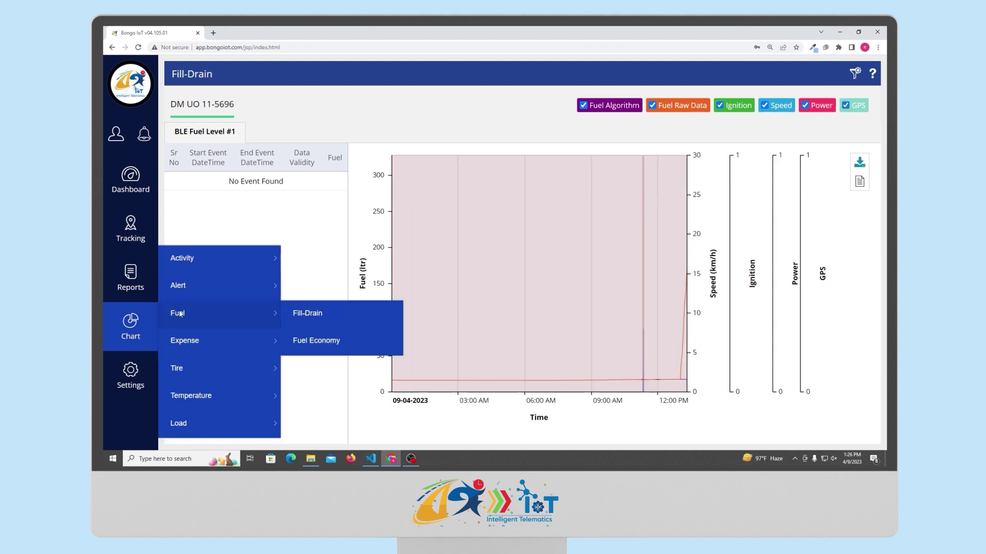
mouse_move(185, 286)
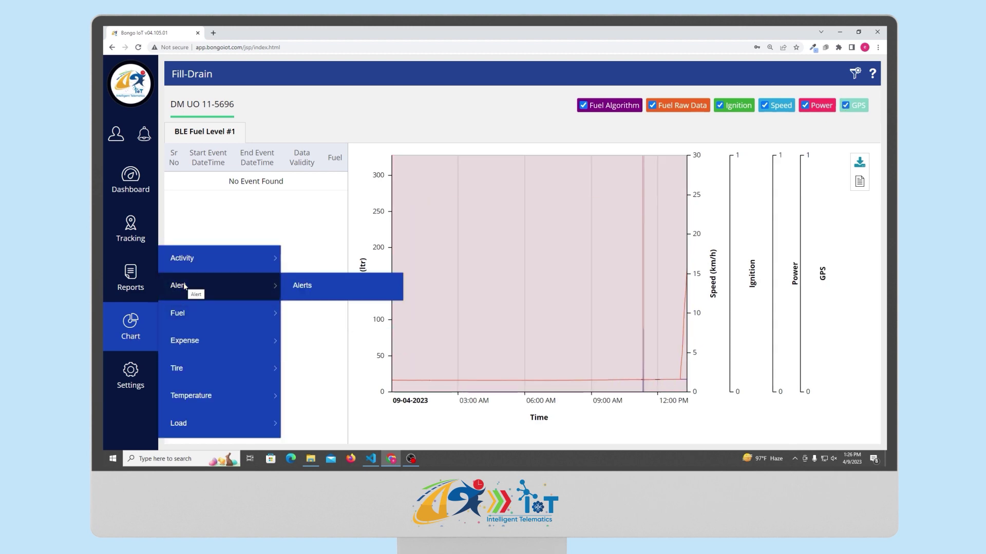
mouse_move(183, 317)
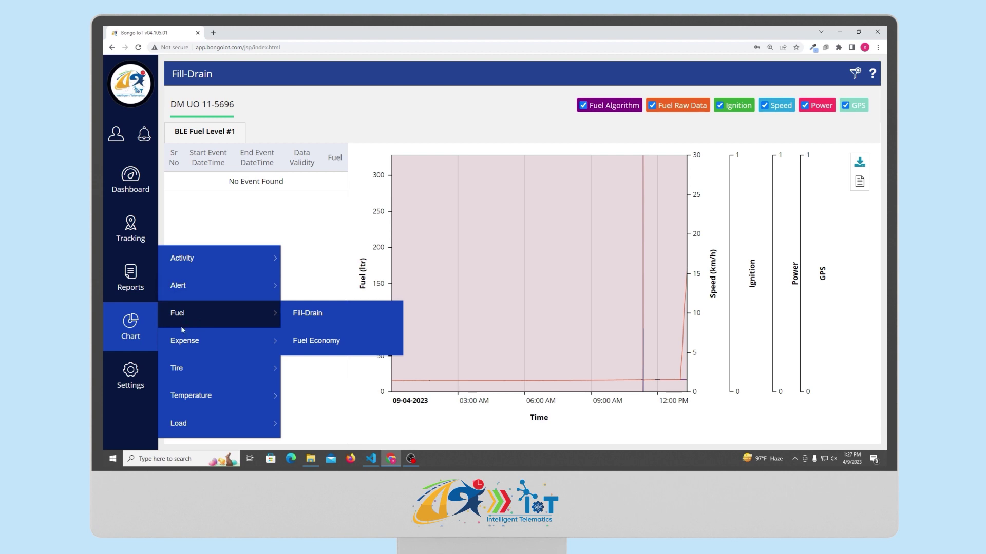
mouse_move(194, 422)
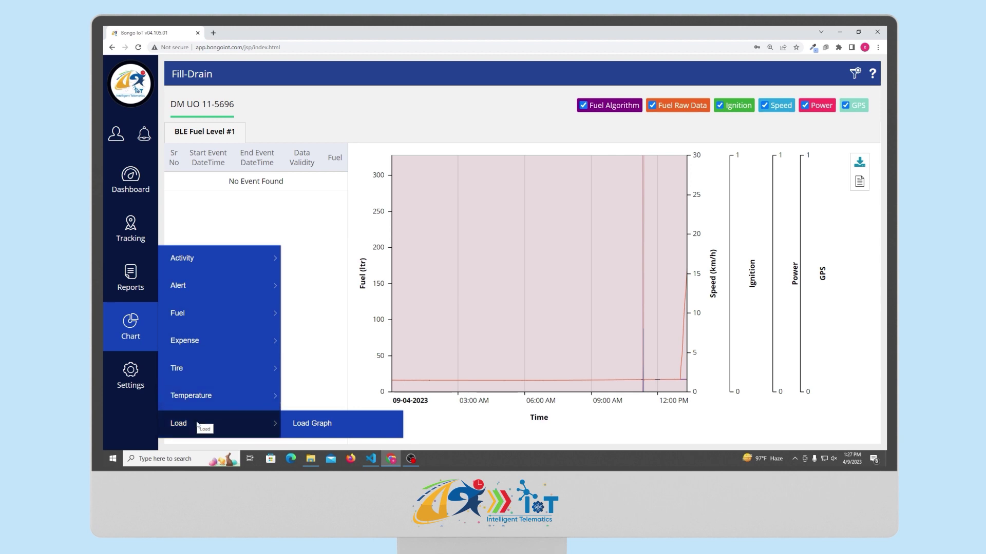
mouse_move(135, 386)
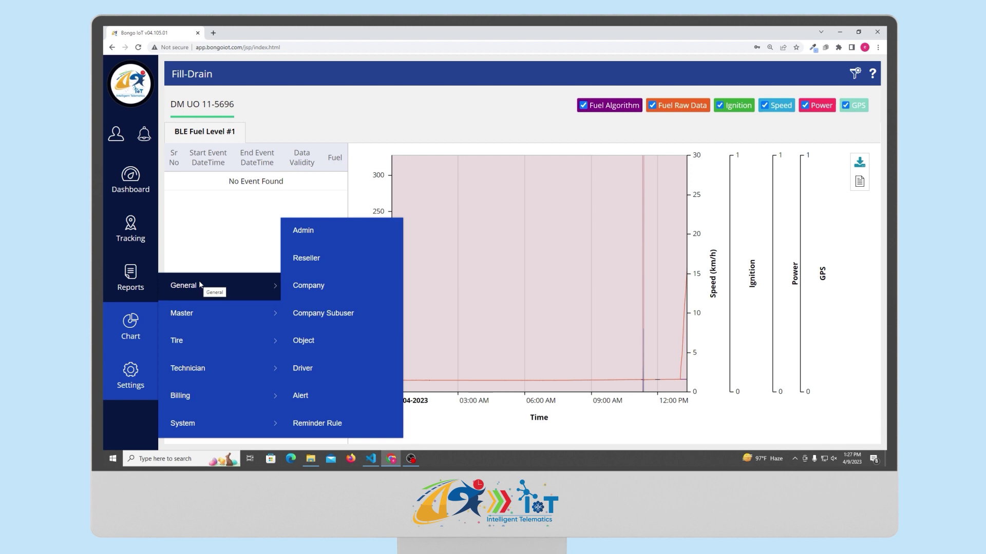
- Start a new company from the company list (reseller Bongo Technology Limited, country Bangladesh)
left_click(319, 285)
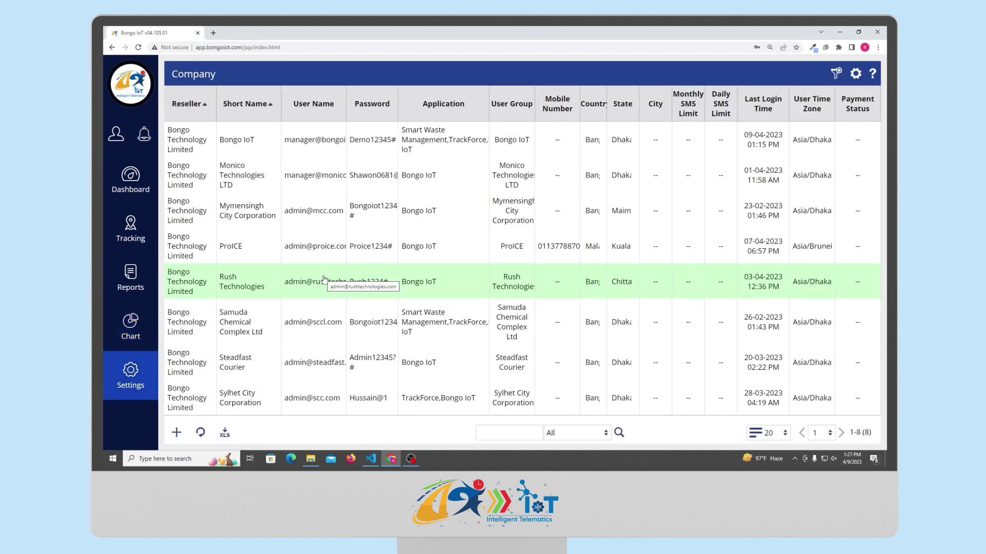
left_click(176, 434)
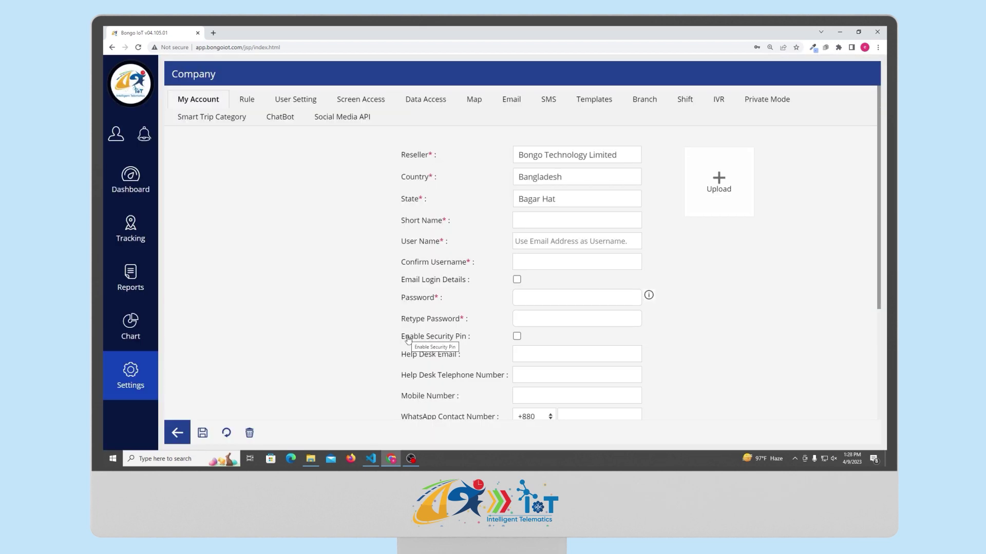
scroll(407, 339, "down", 2)
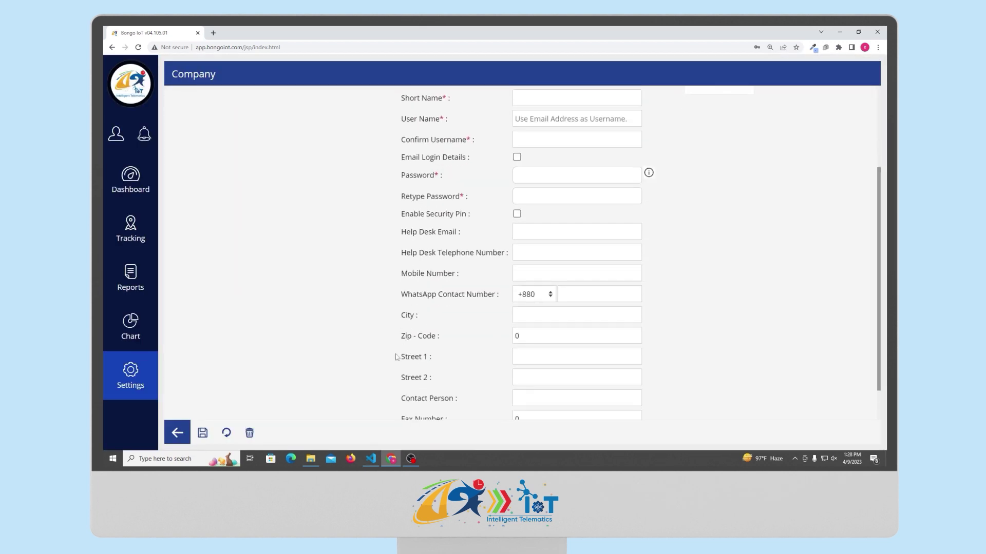
scroll(397, 357, "up", 2)
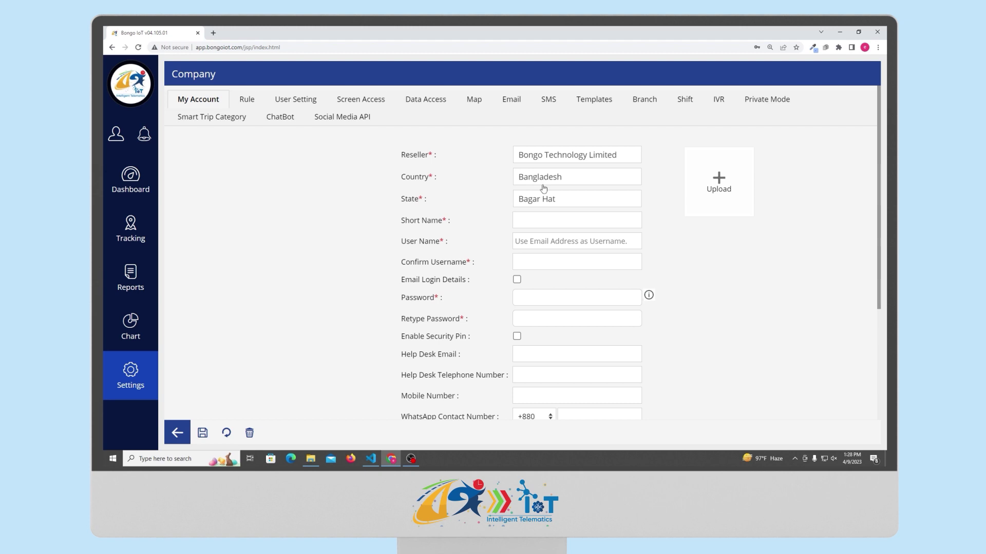
- In the company's user settings, keep date format dd-MM-yyyy and time format 12 - Hour
left_click(302, 103)
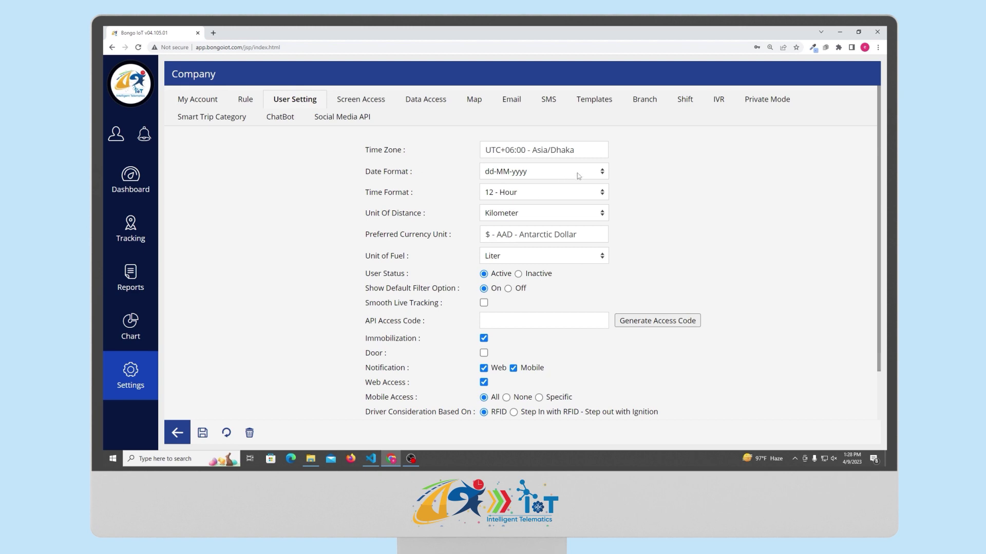
left_click(601, 170)
left_click(602, 182)
left_click(601, 192)
left_click(513, 203)
- Keep web notifications on, set Mobile Access to Specific, and view the Screen Access permissions
scroll(513, 231, "down", 1)
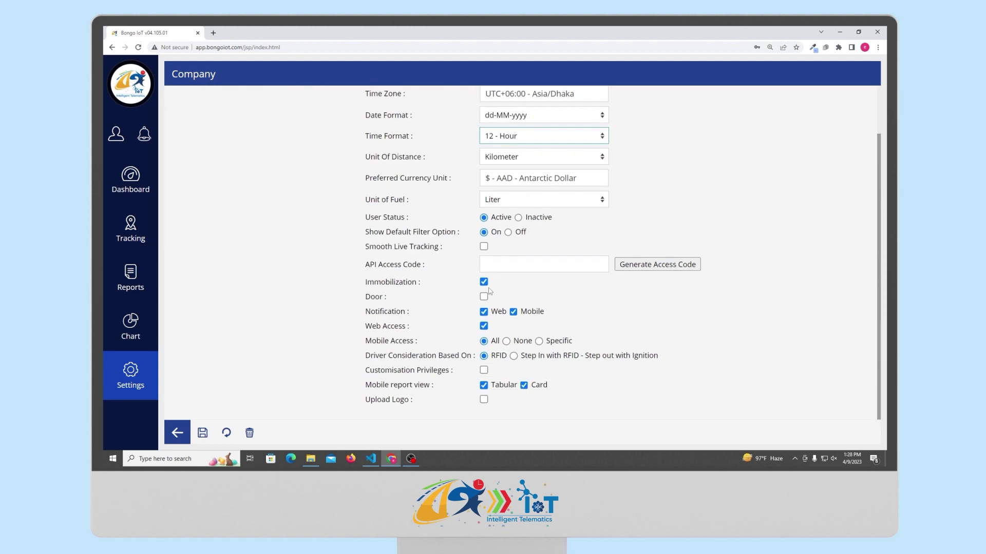
left_click(484, 311)
left_click(513, 312)
left_click(513, 312)
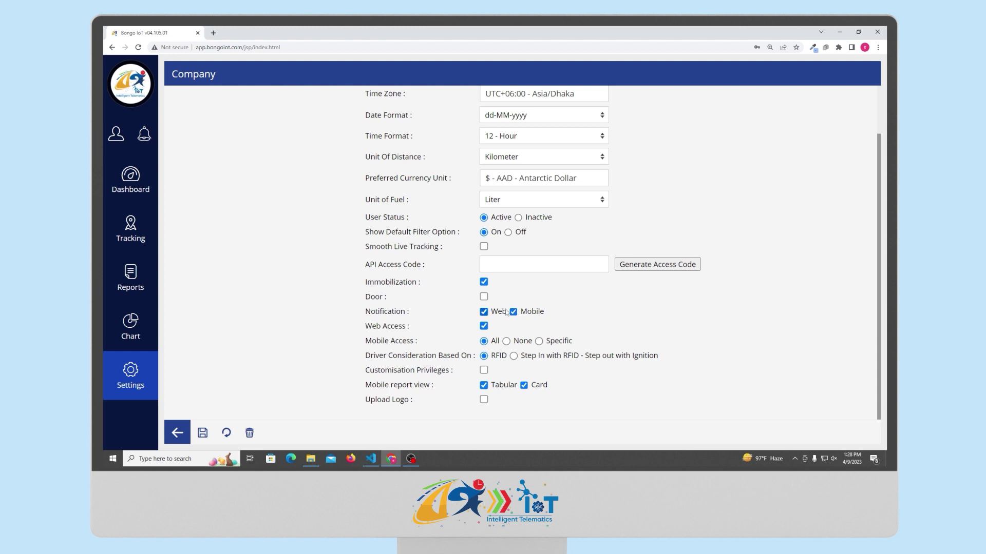
left_click(539, 341)
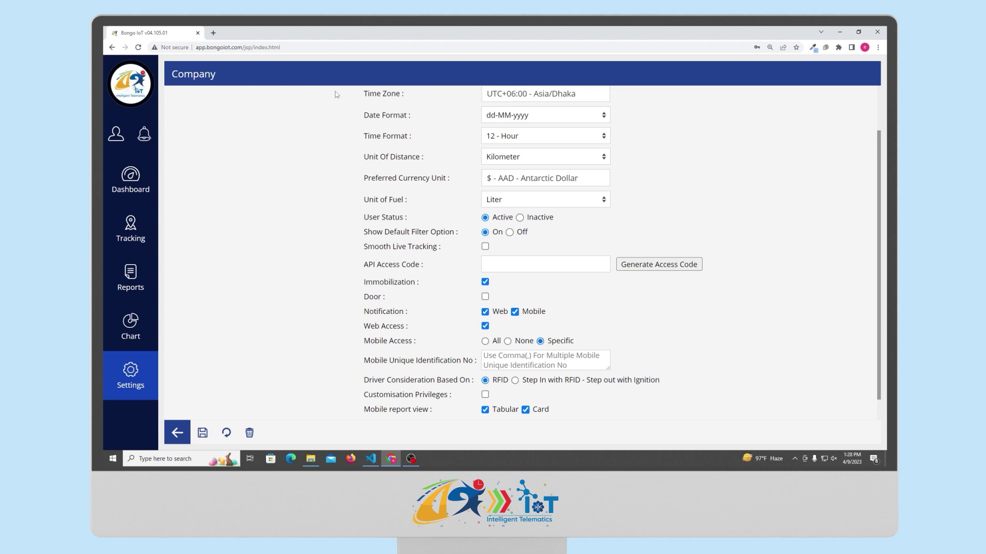
scroll(446, 201, "up", 2)
left_click(373, 102)
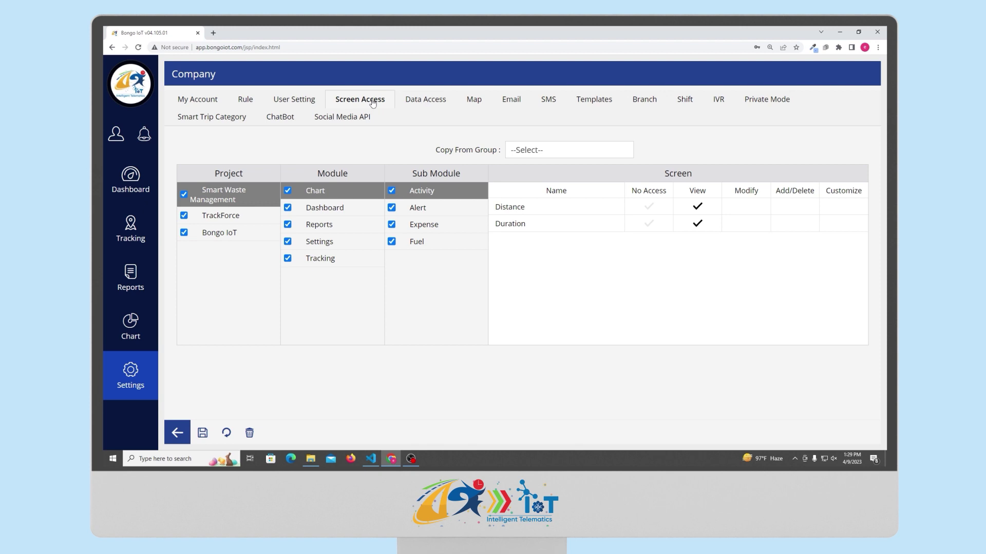
- Start a new map provider entry and view the available providers without saving
left_click(474, 99)
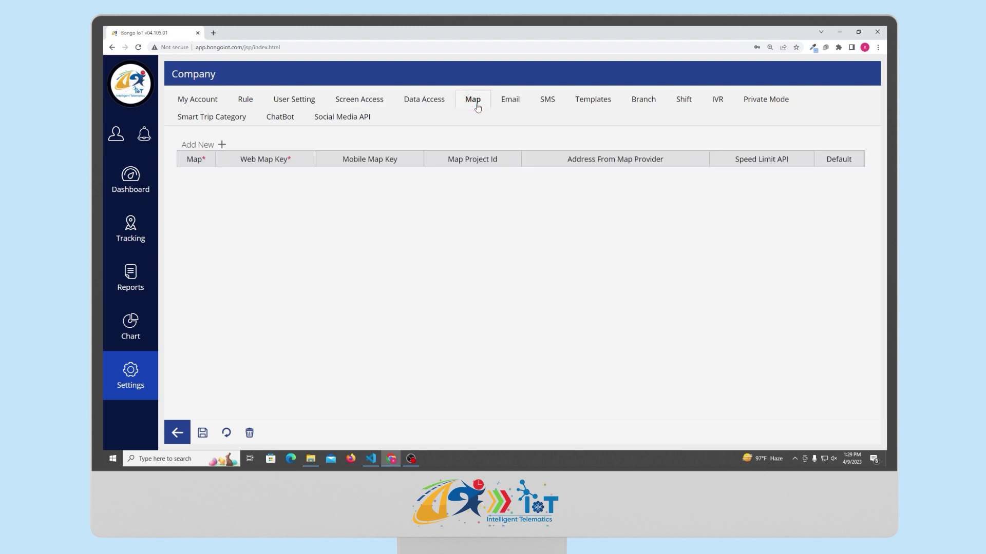
left_click(221, 145)
left_click(240, 177)
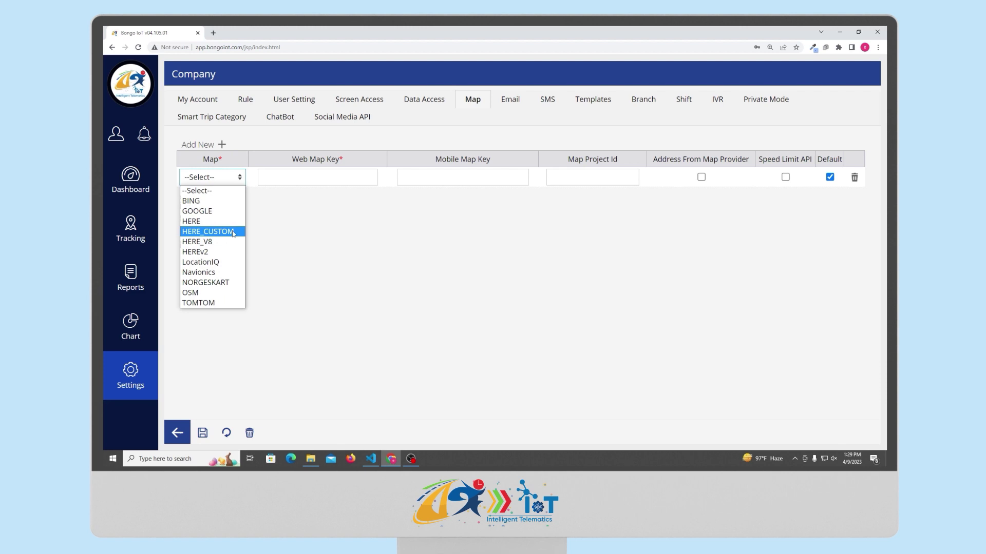
left_click(682, 102)
- Start a new shift group on the Shift tab and discard it
left_click(683, 103)
left_click(221, 145)
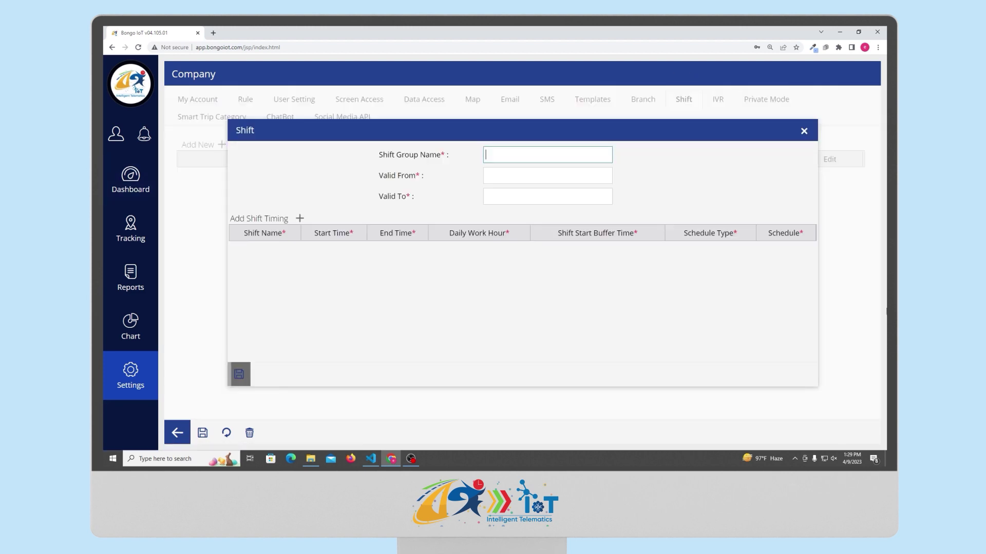
left_click(802, 132)
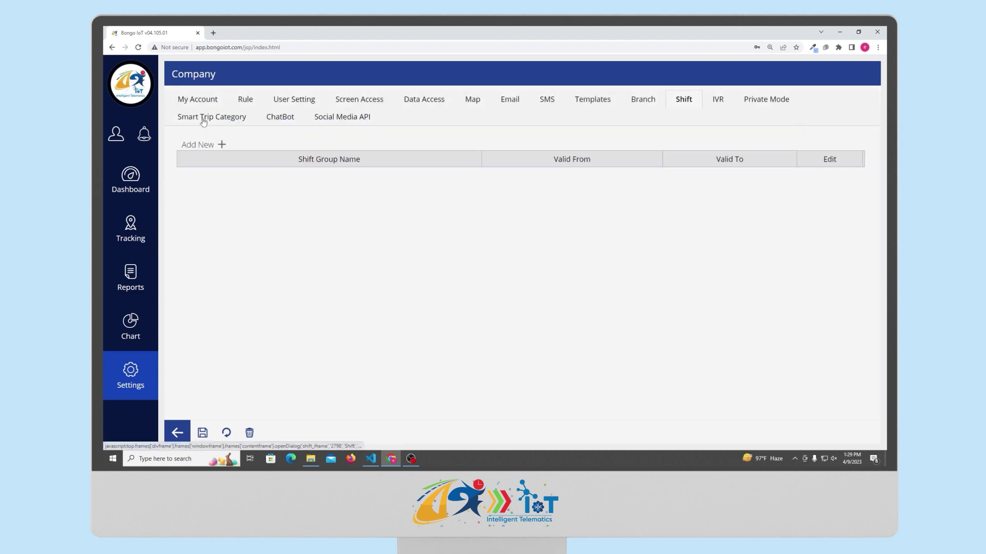
- Review the fields of a new Company Rule on the Rule tab, then discard it
left_click(242, 101)
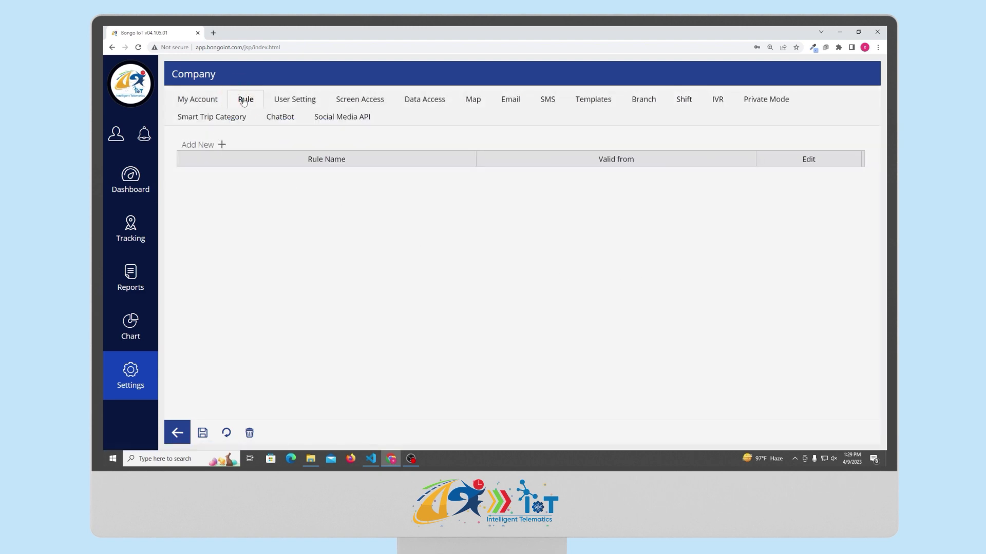
left_click(222, 146)
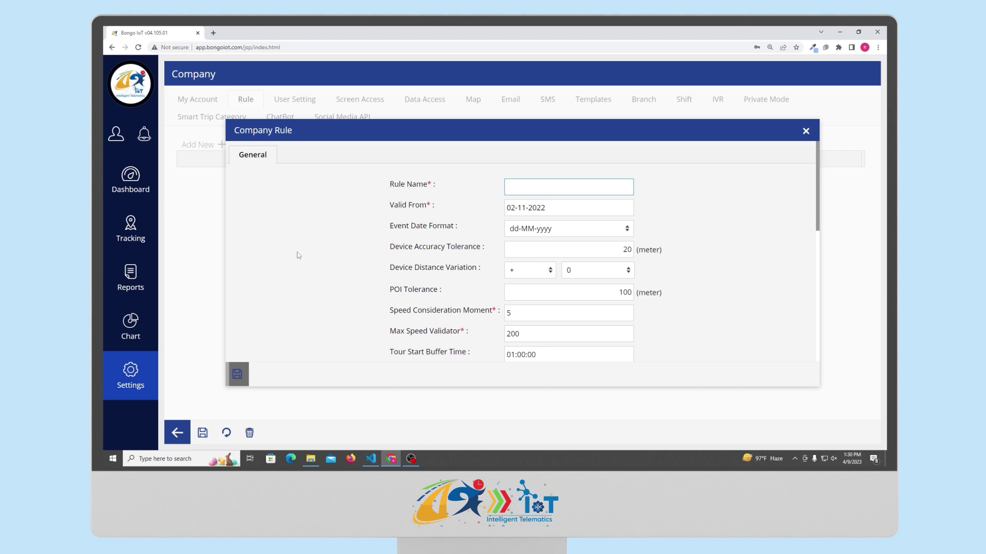
scroll(414, 272, "down", 10)
scroll(408, 255, "up", 2)
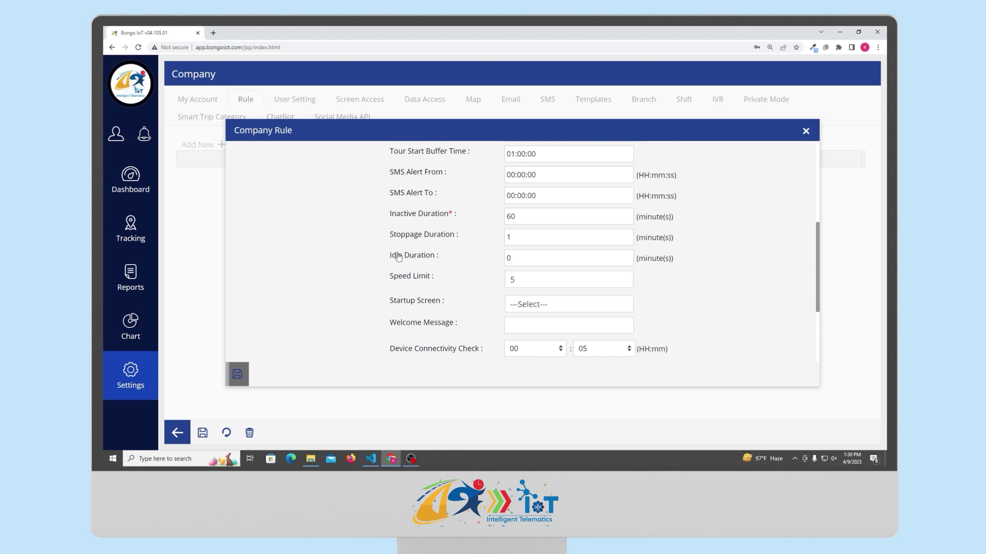
mouse_move(411, 259)
scroll(404, 252, "down", 2)
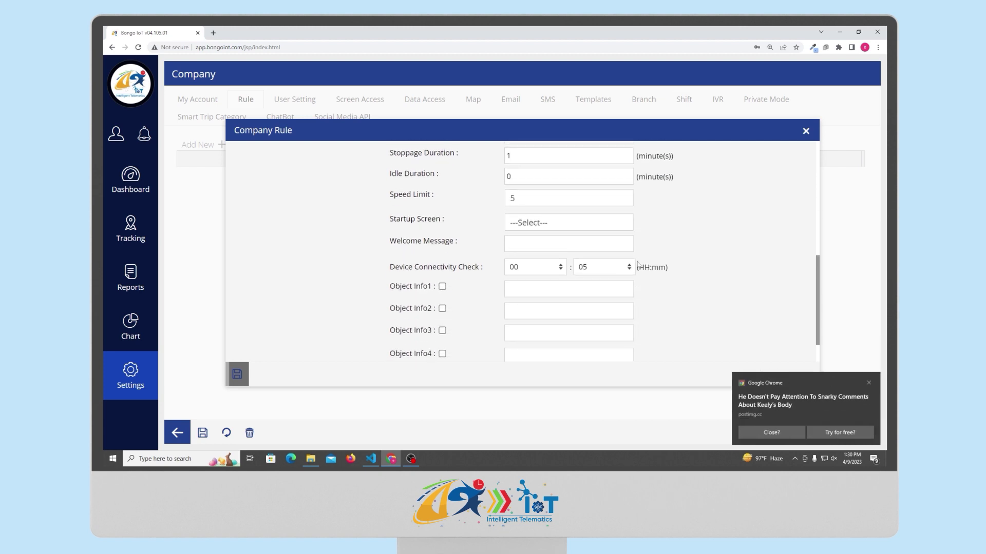
left_click(868, 383)
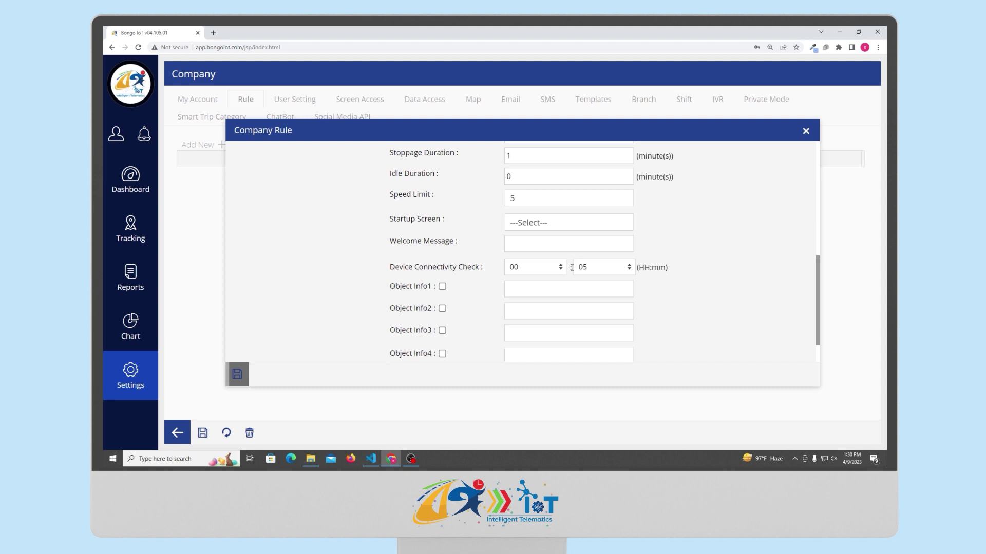
left_click(805, 131)
- Go to the Object settings, leaving the unsaved company page
left_click(131, 375)
mouse_move(202, 290)
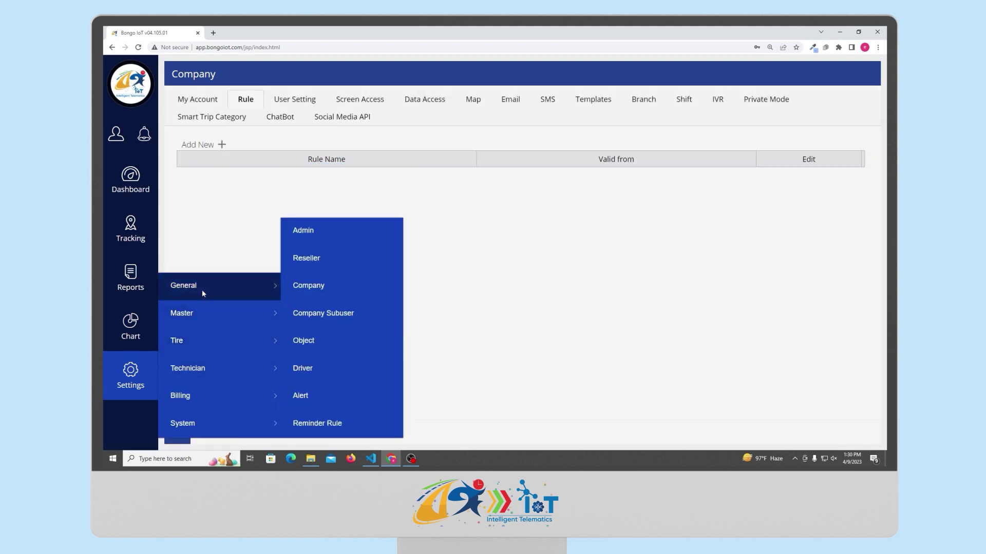
left_click(314, 342)
left_click(535, 93)
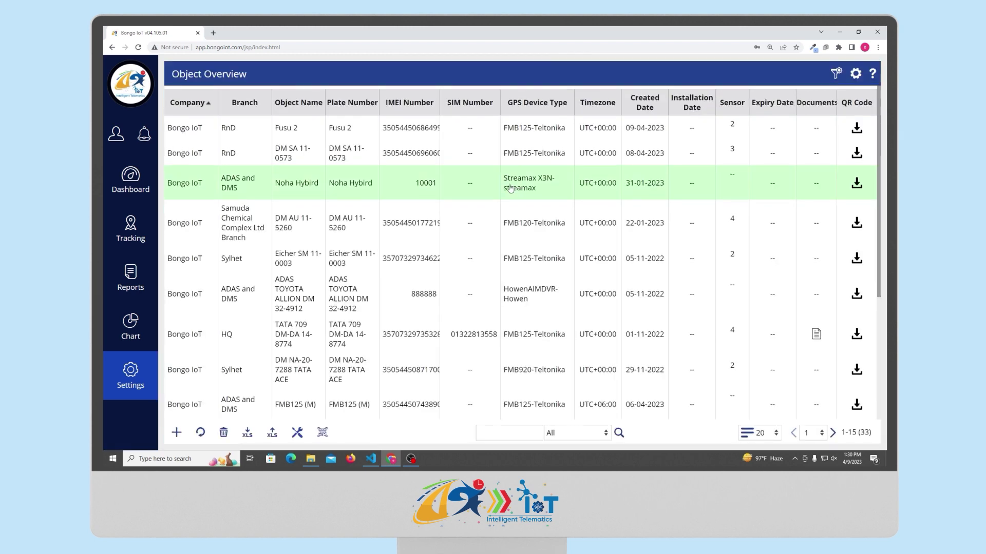
- Open the Bulk Object Insert form showing branch ADAS and DMS, device type General General 5004
left_click(273, 437)
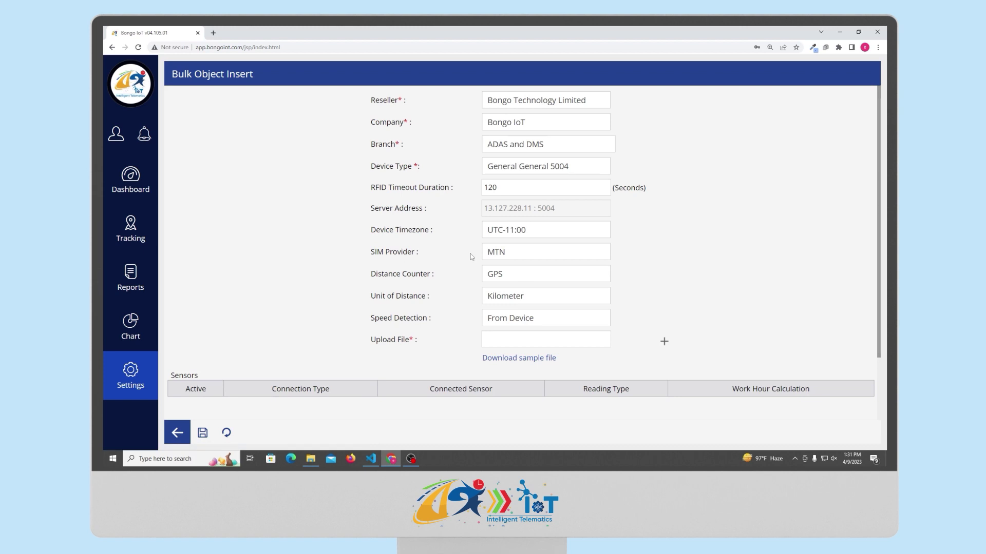
scroll(603, 218, "down", 3)
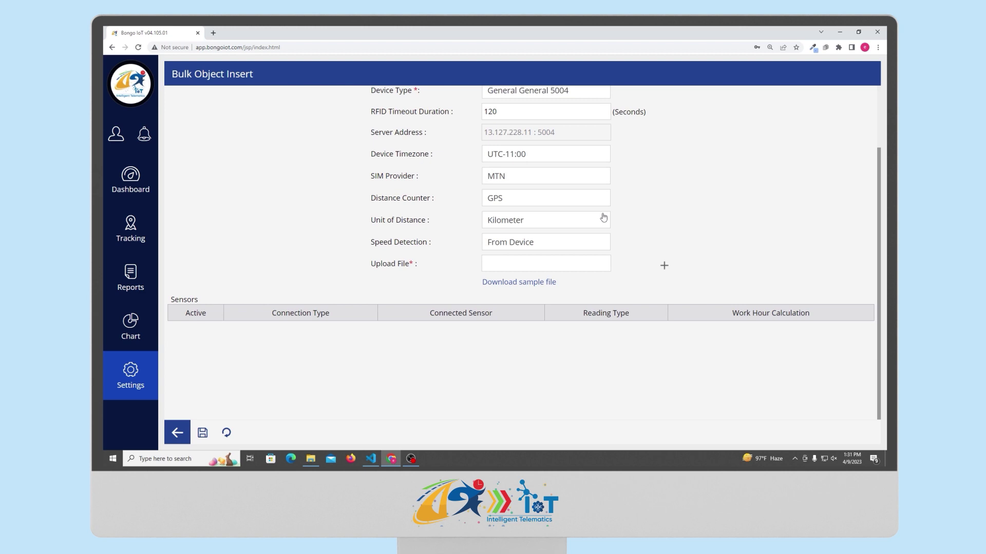
scroll(604, 218, "up", 3)
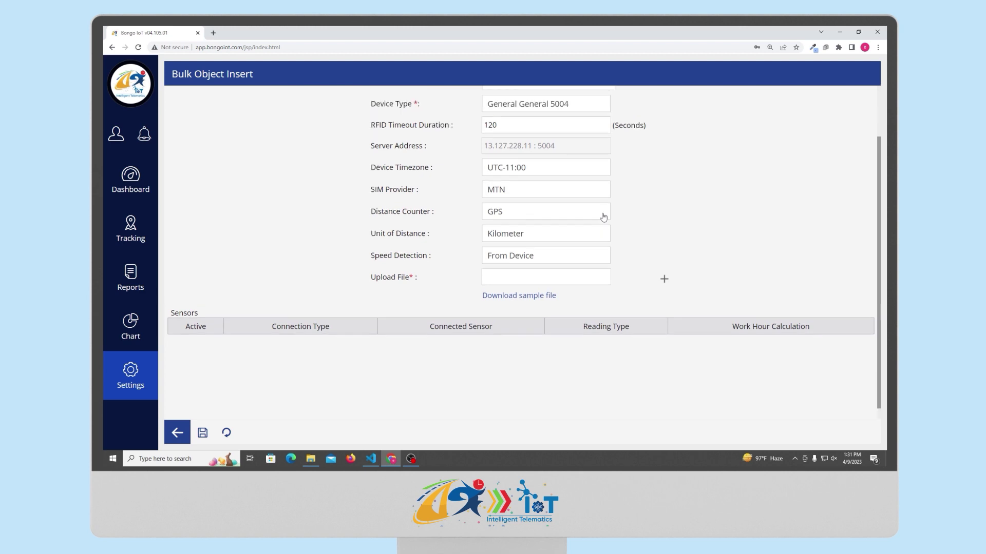
left_click(131, 370)
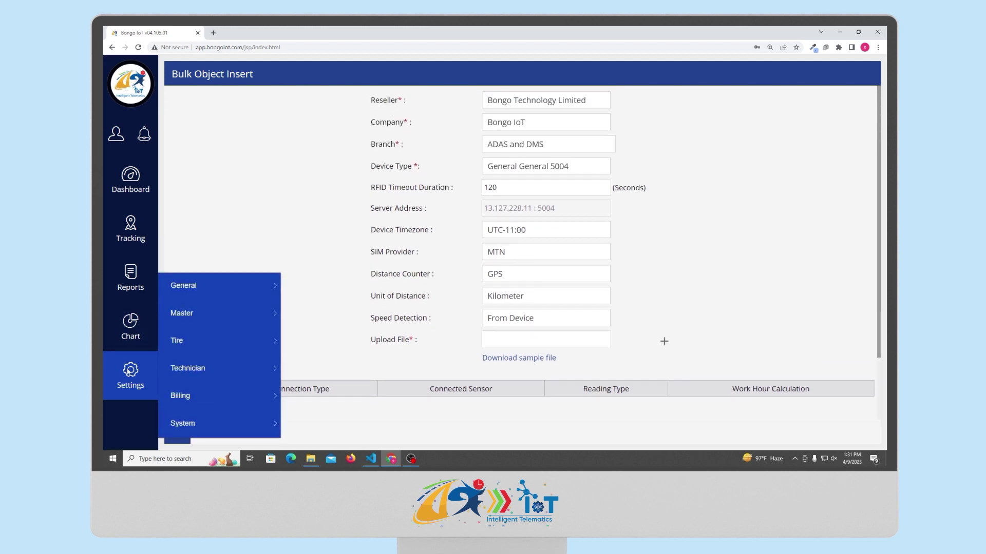
mouse_move(175, 343)
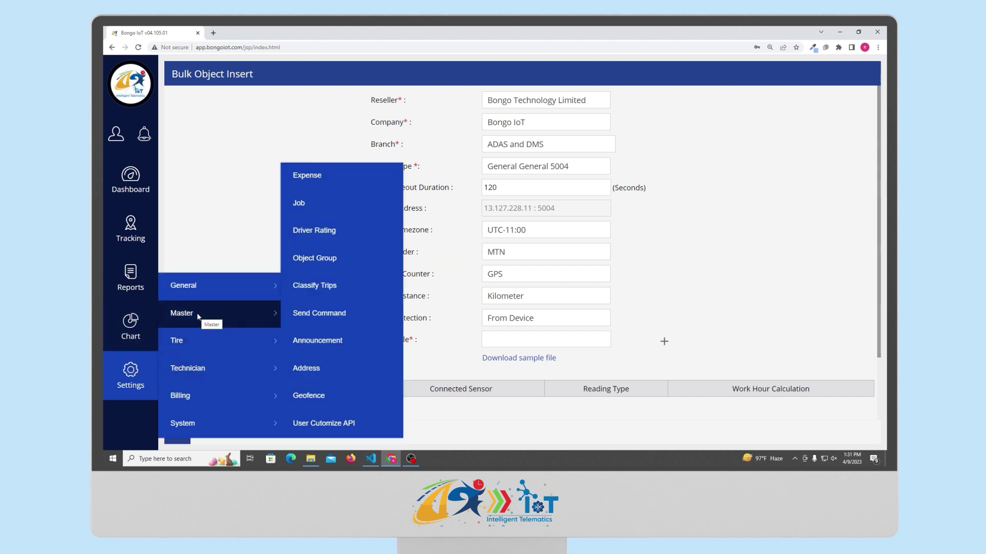
- From the Object Group list holding Demo, start a blank Object Group Detail form
mouse_move(267, 287)
mouse_move(227, 312)
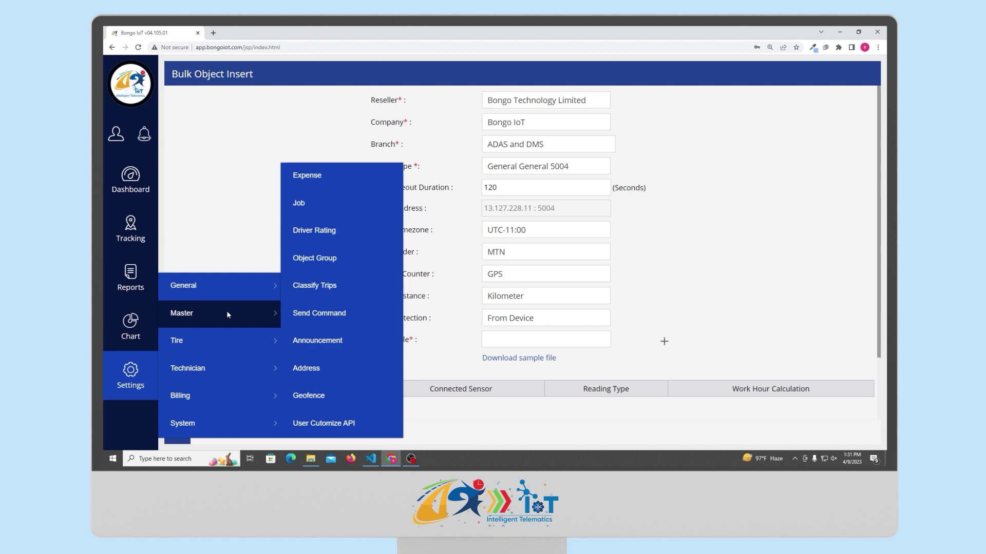
left_click(324, 262)
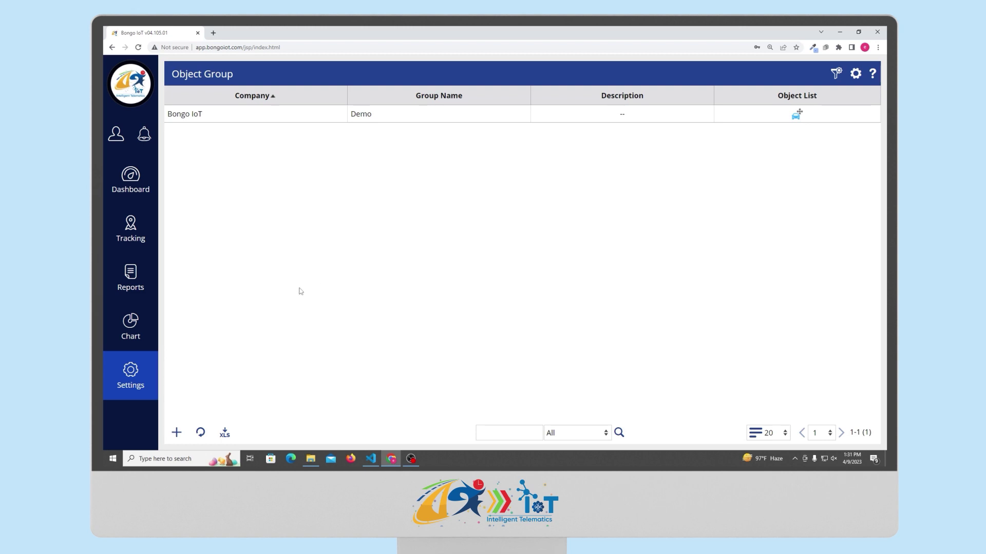
left_click(176, 434)
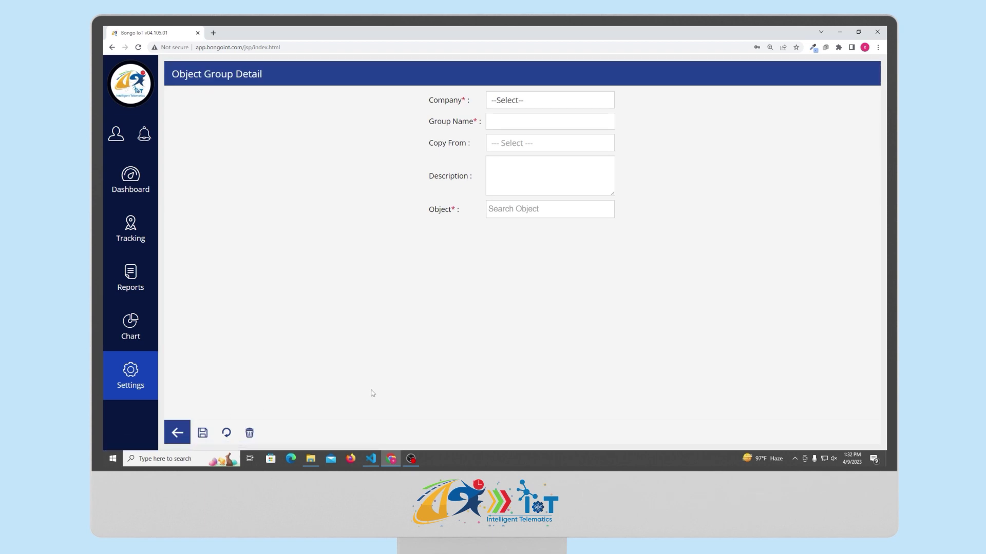
left_click(129, 383)
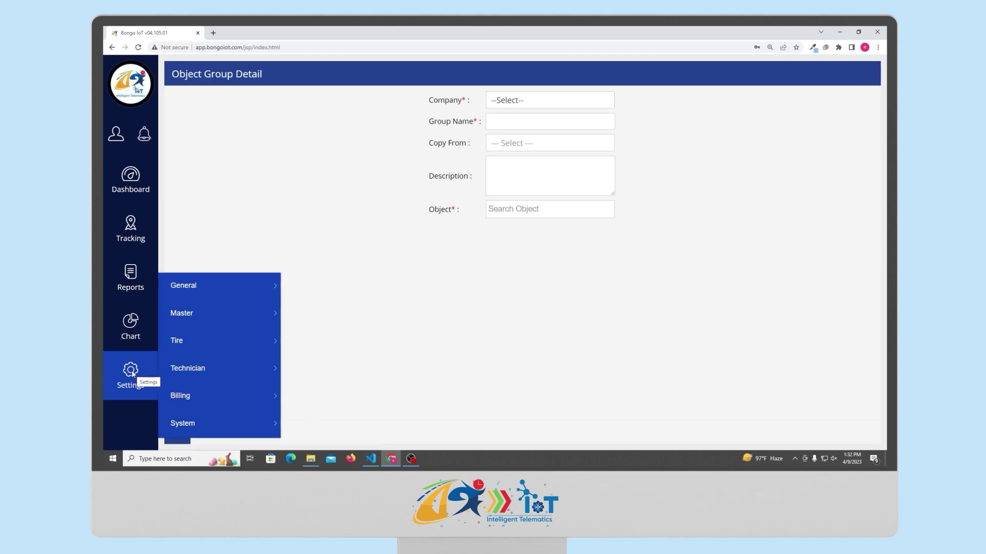
- Open Classify Trips, showing No Records Found with company and branch set to All
mouse_move(221, 314)
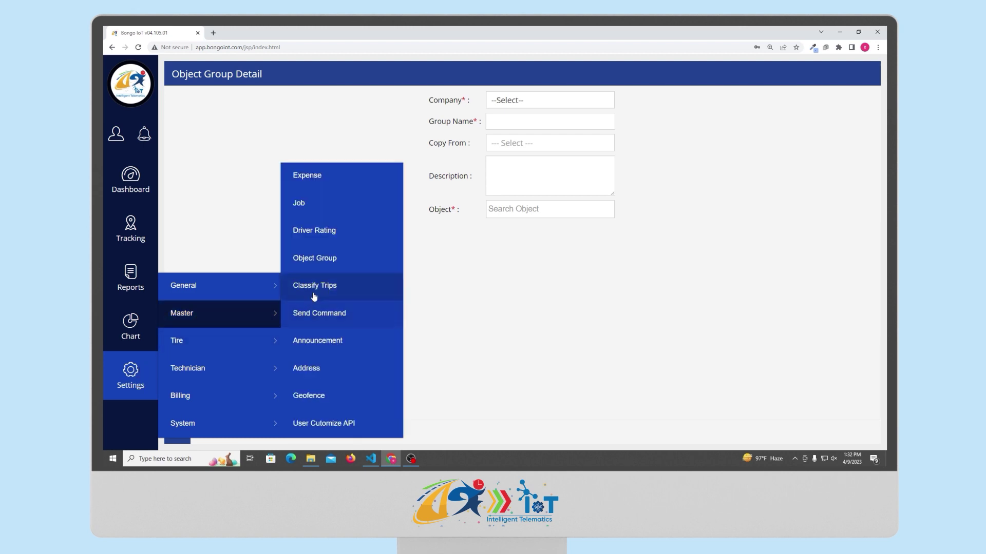
left_click(315, 287)
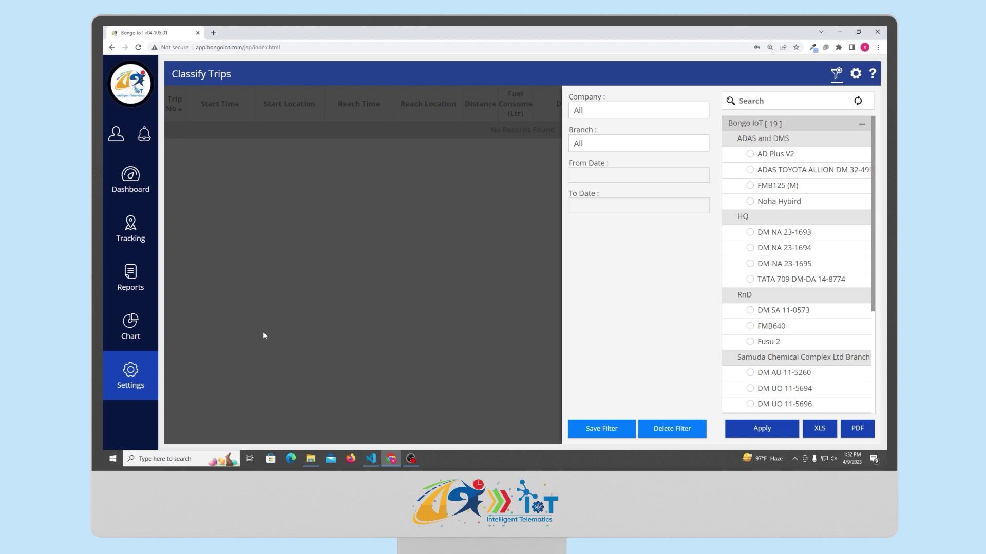
mouse_move(133, 362)
- Add a new plan under Billing > Tariff Plan, opening a blank Reseller, Postpaid Tariff Plan Detail form
mouse_move(179, 399)
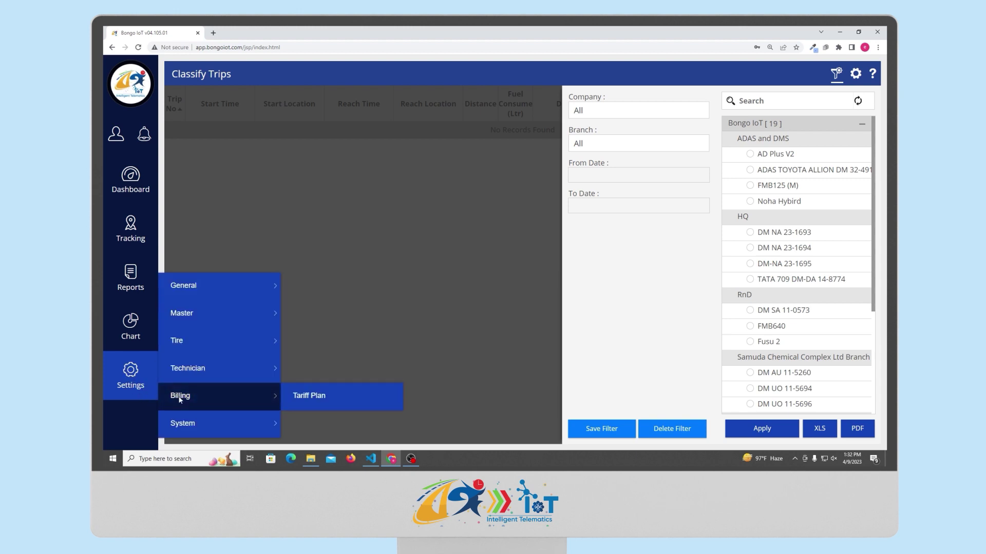
left_click(301, 399)
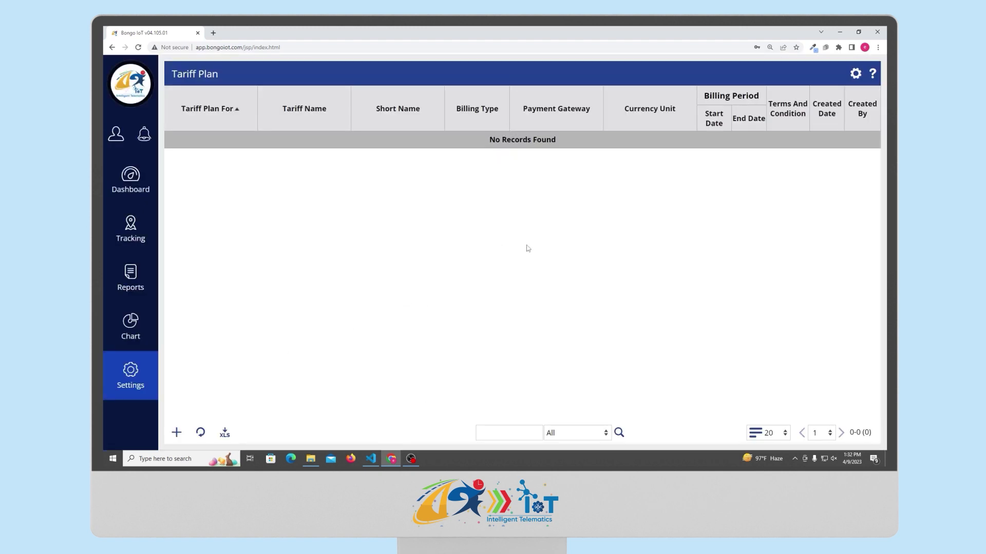
left_click(176, 432)
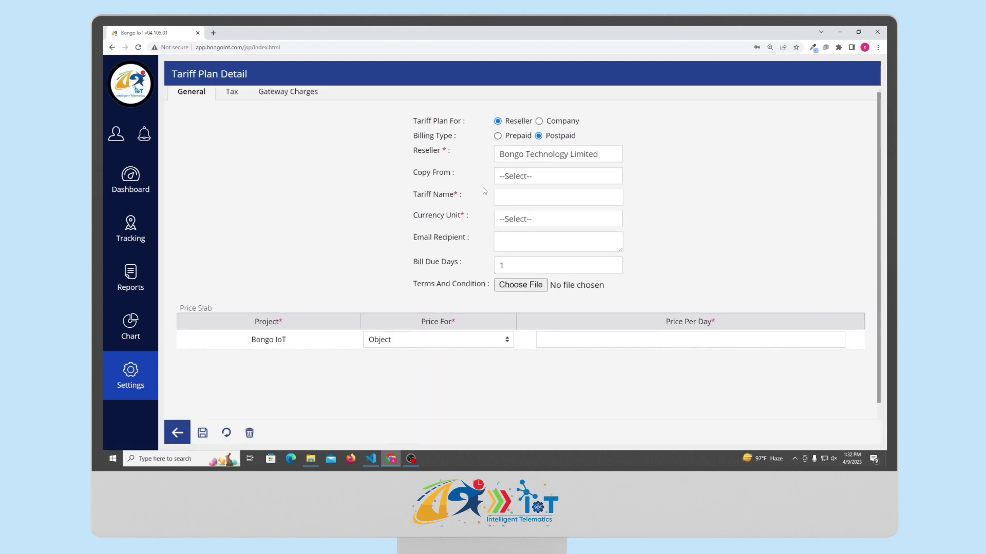
scroll(483, 194, "down", 1)
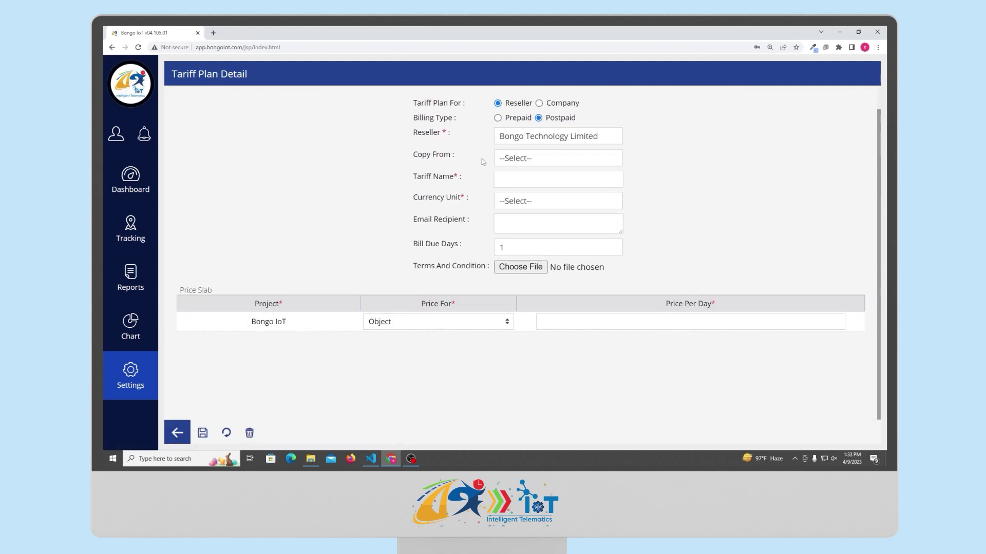